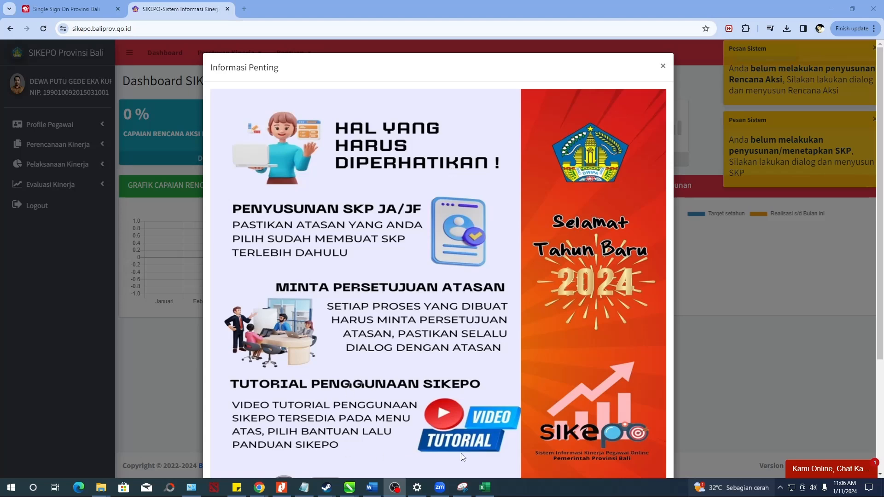
# - Switch to the SKP 2024 workbook in Excel, look over the top of the Rencana Aksi sheet, and return to SIKEPO in Chrome
pyautogui.moveTo(491, 491)
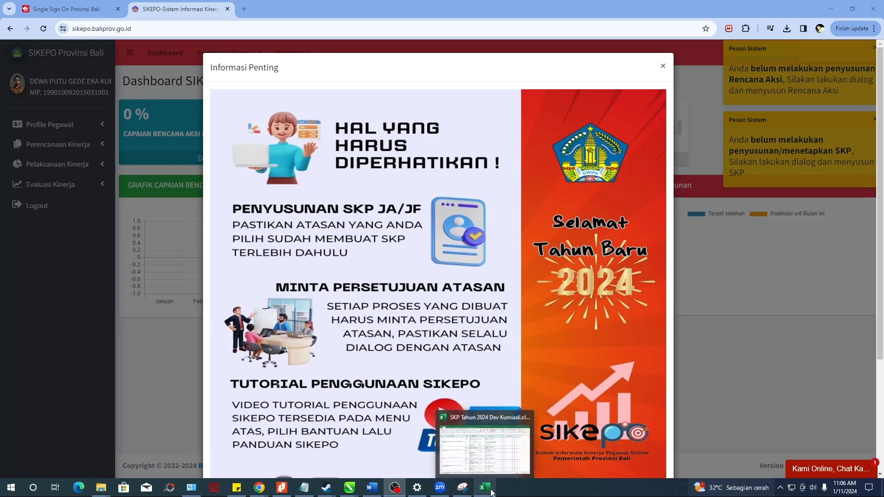
pyautogui.click(490, 465)
pyautogui.scroll(2, 294, 333)
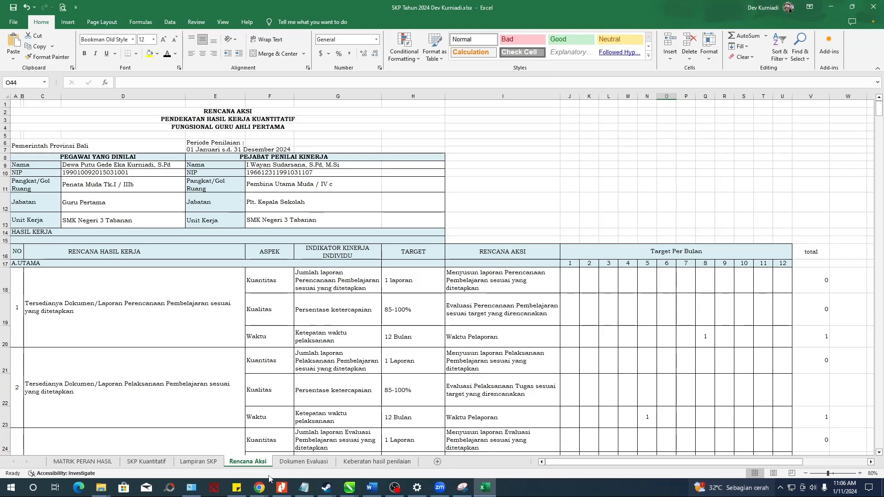
pyautogui.moveTo(259, 487)
pyautogui.click(465, 387)
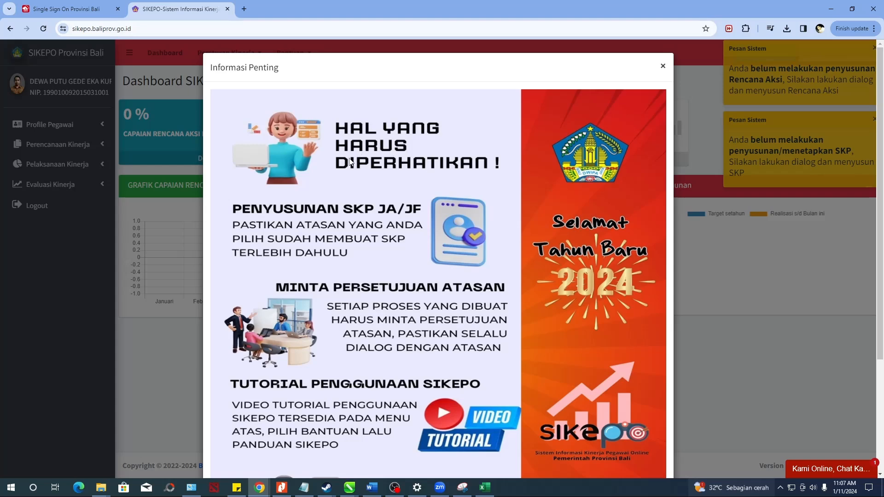
# - Read through the Informasi Penting notice, close it, and dismiss both Pesan Sistem notifications on the dashboard
pyautogui.scroll(-2, 247, 175)
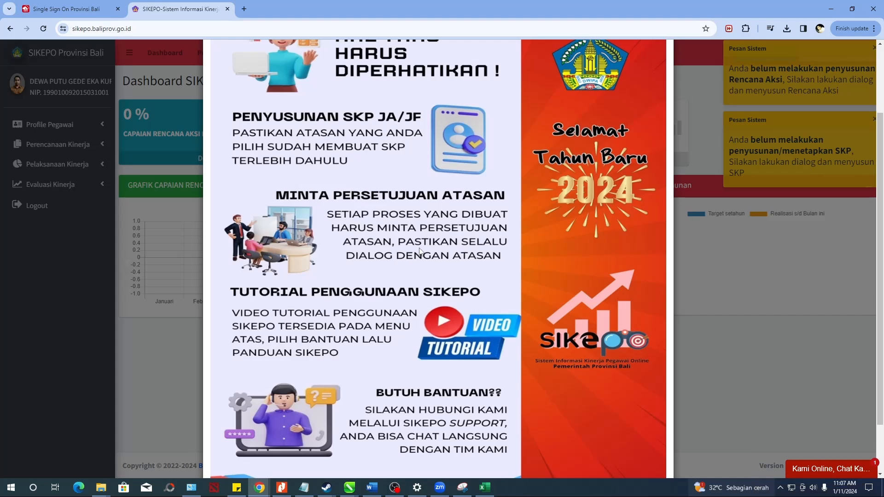
pyautogui.scroll(-2, 390, 244)
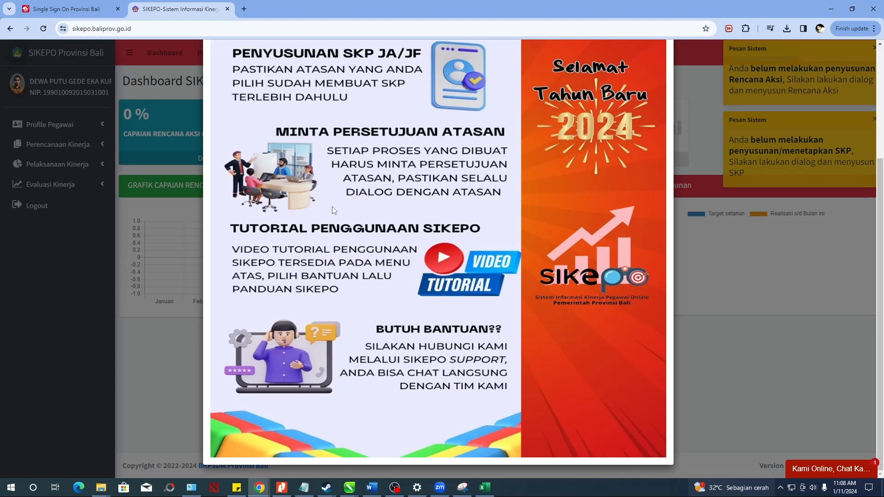
pyautogui.scroll(3, 505, 156)
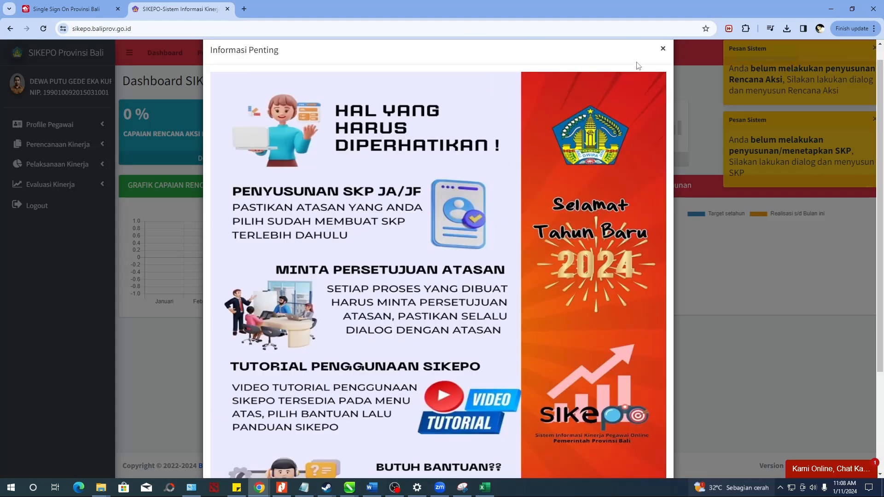
pyautogui.click(663, 49)
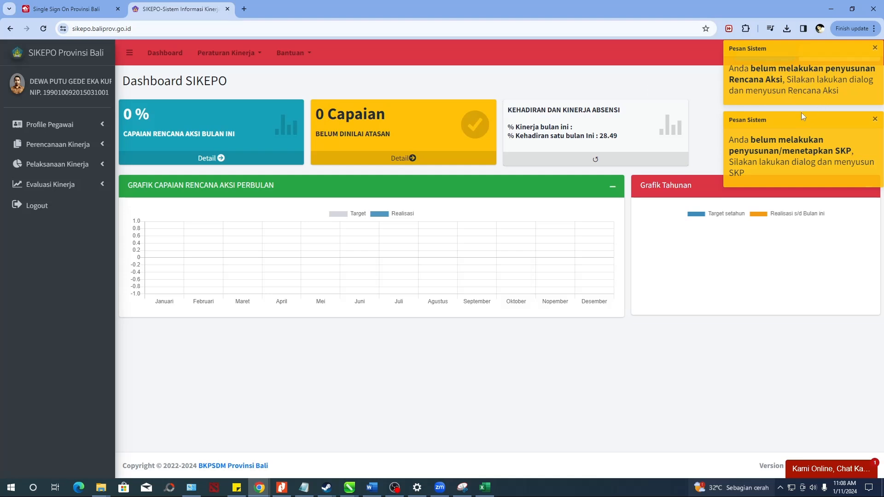
pyautogui.click(874, 120)
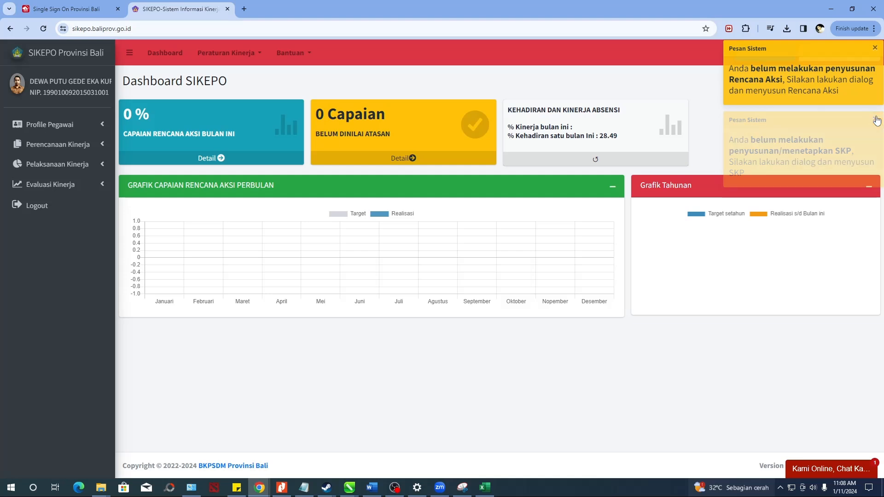
pyautogui.click(875, 49)
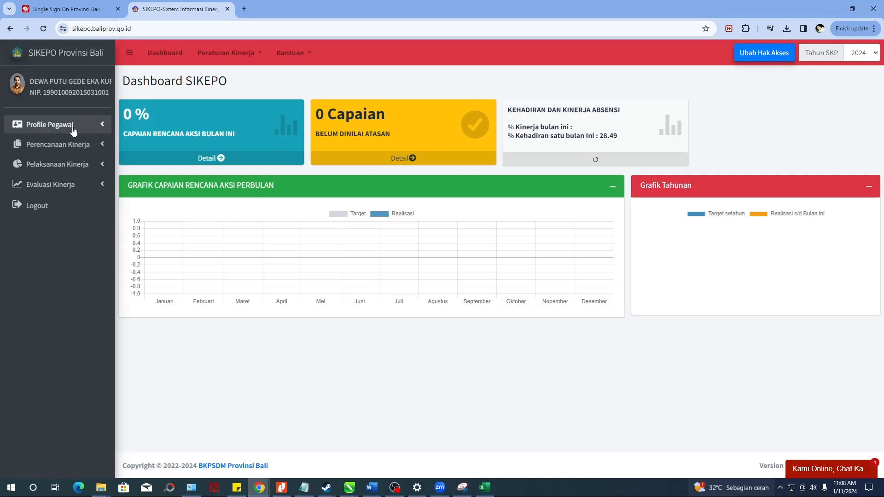
# - Open the Penyusunan SKP page for SKP JA/JF under Perencanaan Kinerja
pyautogui.click(51, 153)
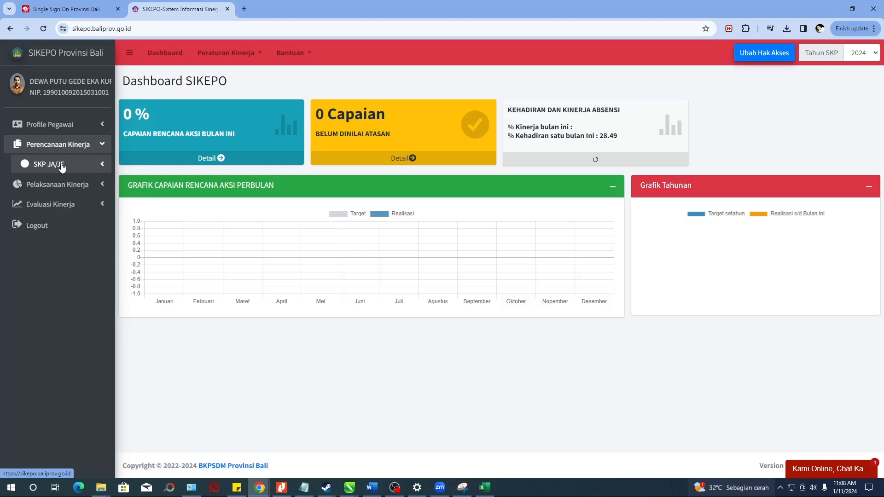
pyautogui.click(62, 166)
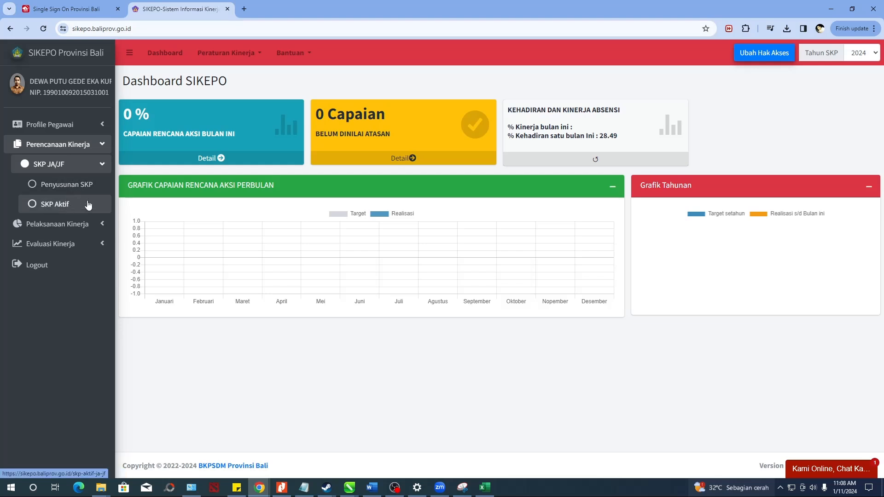
pyautogui.click(62, 207)
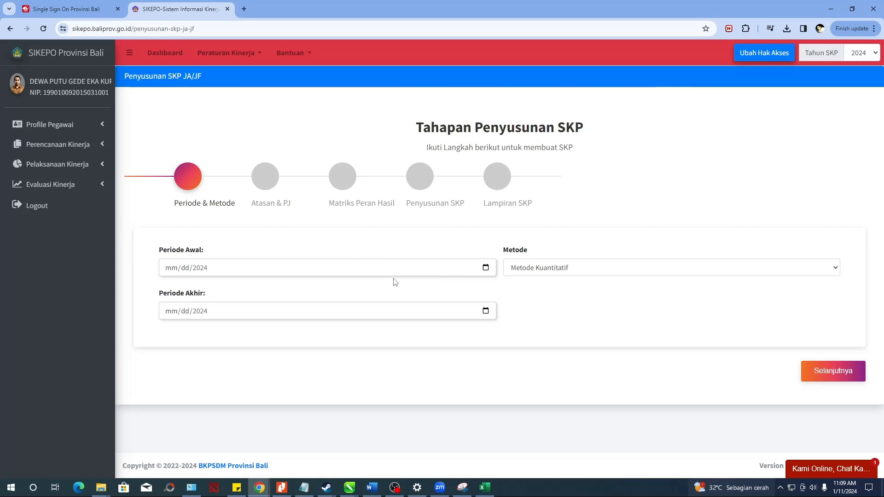
# - Set the Periode Awal of the SKP to 01/01/2024
pyautogui.click(486, 269)
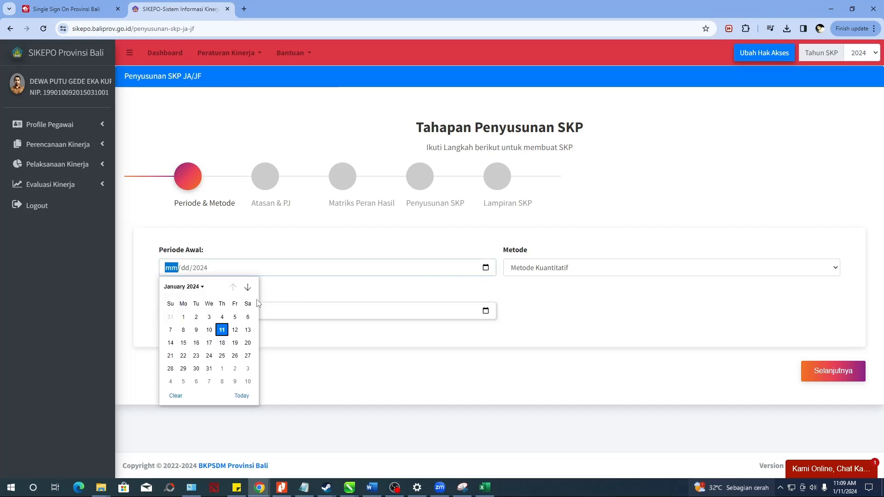
pyautogui.click(185, 317)
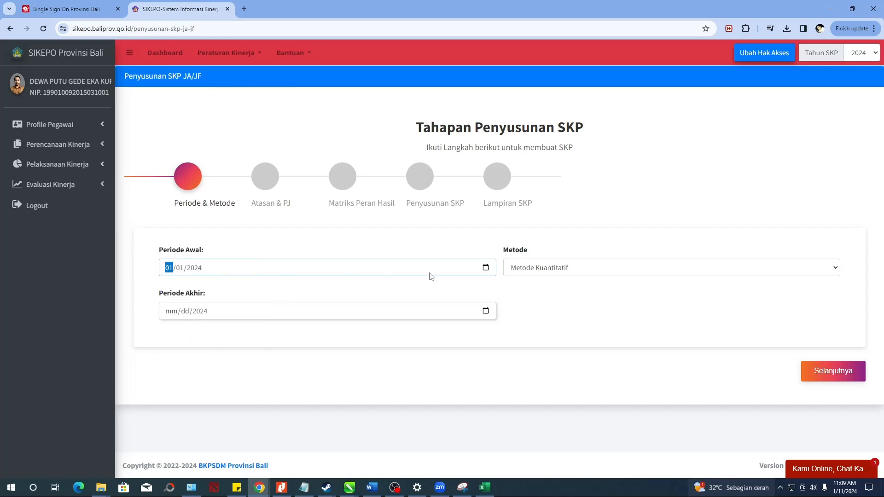
pyautogui.click(483, 268)
# - Set the Periode Akhir to 12/31/2024 and proceed to the Atasan & PJ stage
pyautogui.click(174, 310)
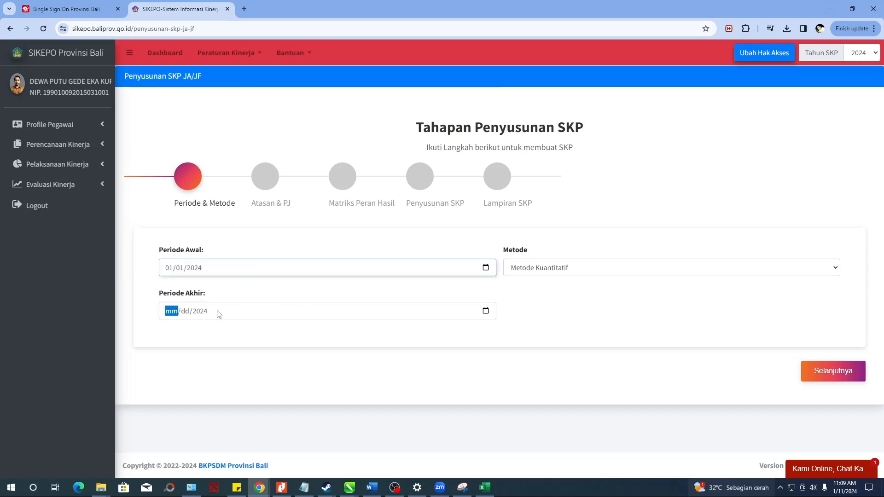
pyautogui.click(485, 310)
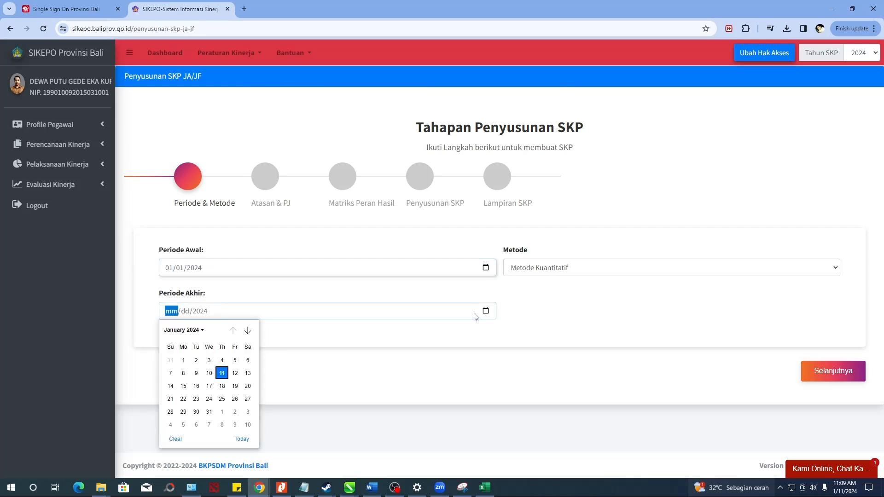
pyautogui.click(201, 330)
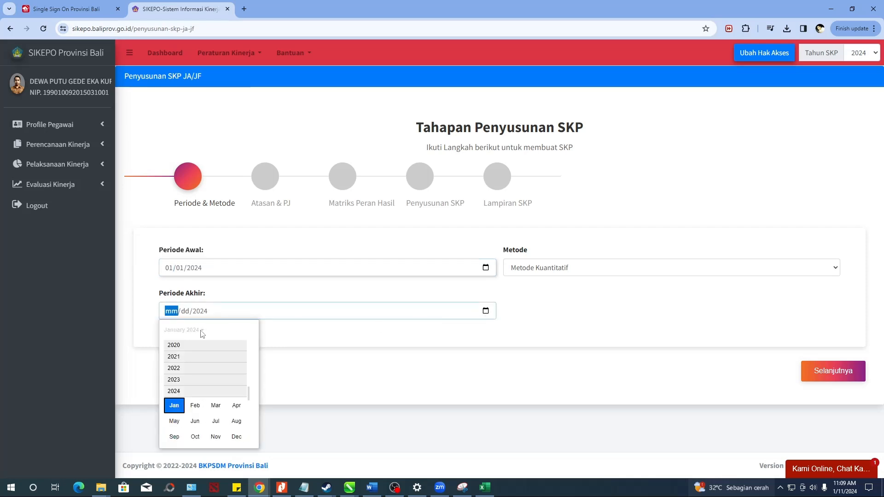
pyautogui.click(236, 436)
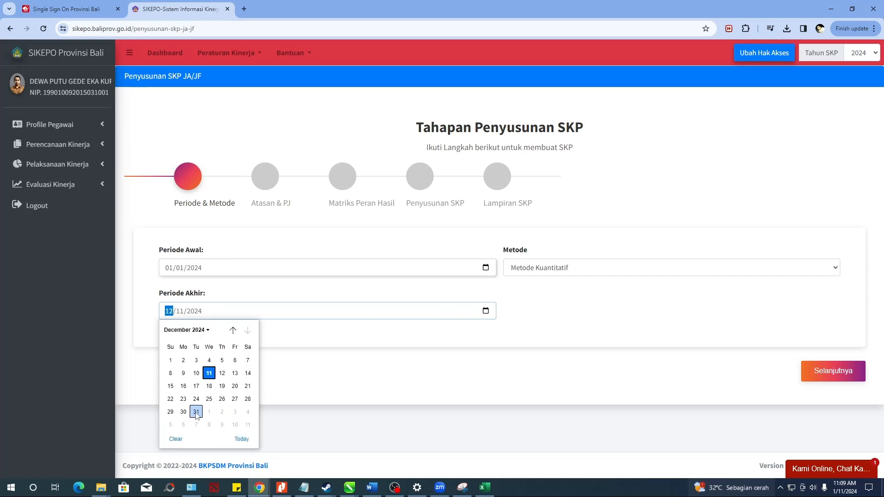
pyautogui.click(196, 412)
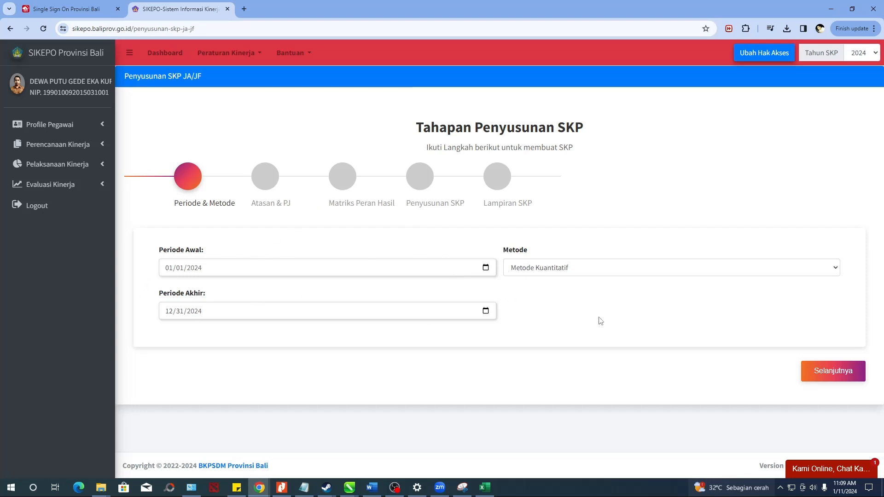
pyautogui.click(834, 376)
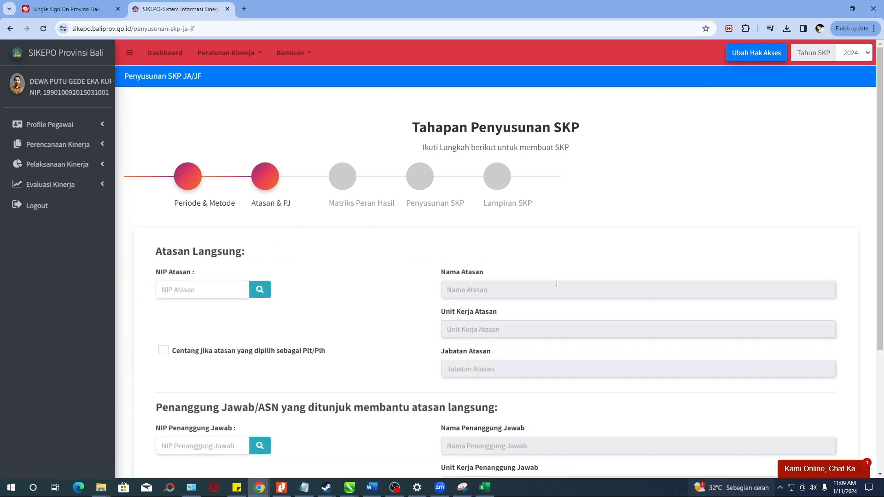
# - Switch to the SKP workbook in Excel and copy the assessing official's NIP from cell G10 of the SKP Kuantitatif sheet
pyautogui.scroll(-1, 377, 221)
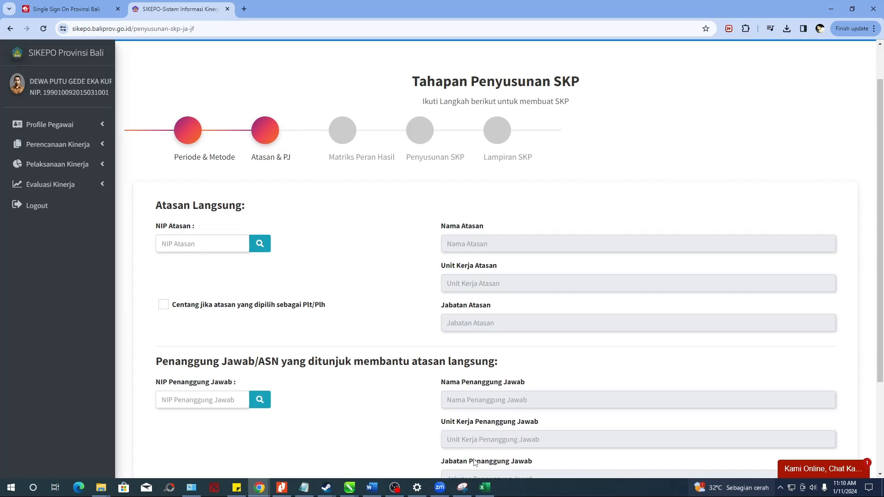
pyautogui.moveTo(486, 492)
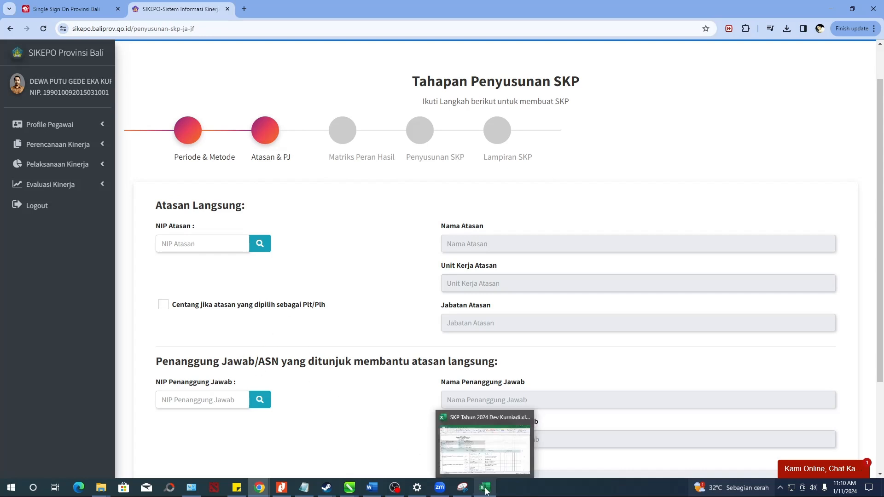
pyautogui.click(487, 489)
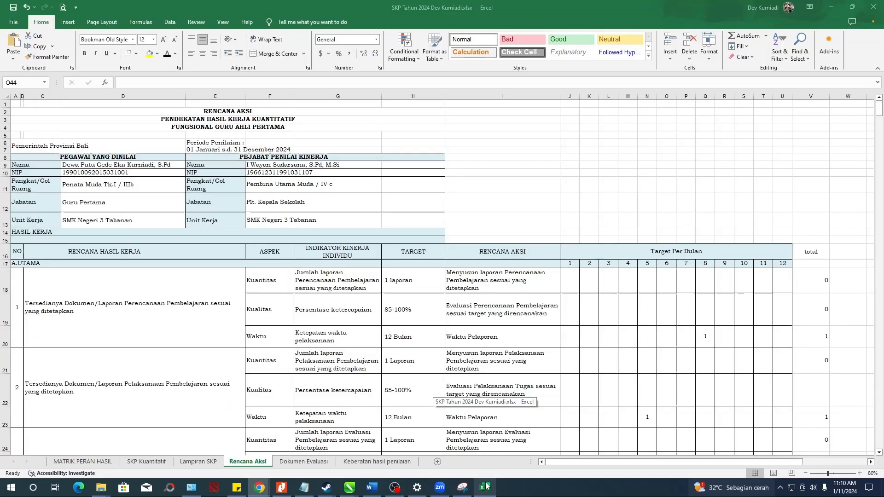
pyautogui.click(249, 172)
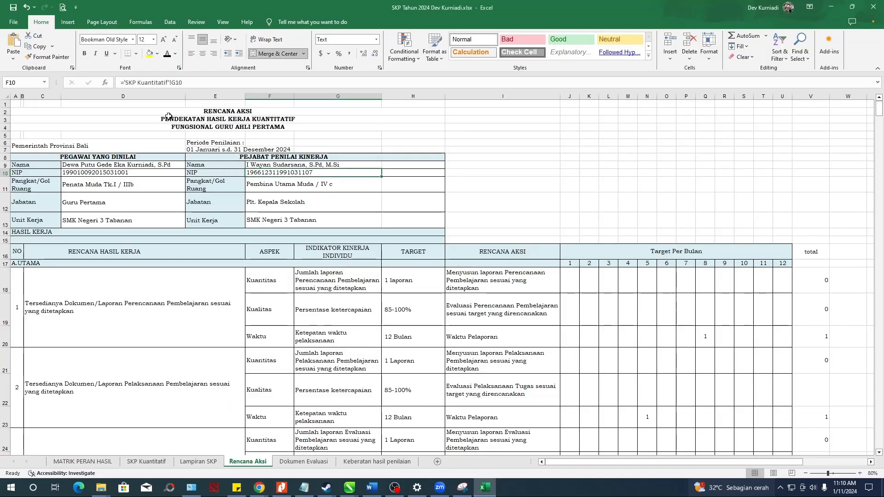
pyautogui.click(75, 462)
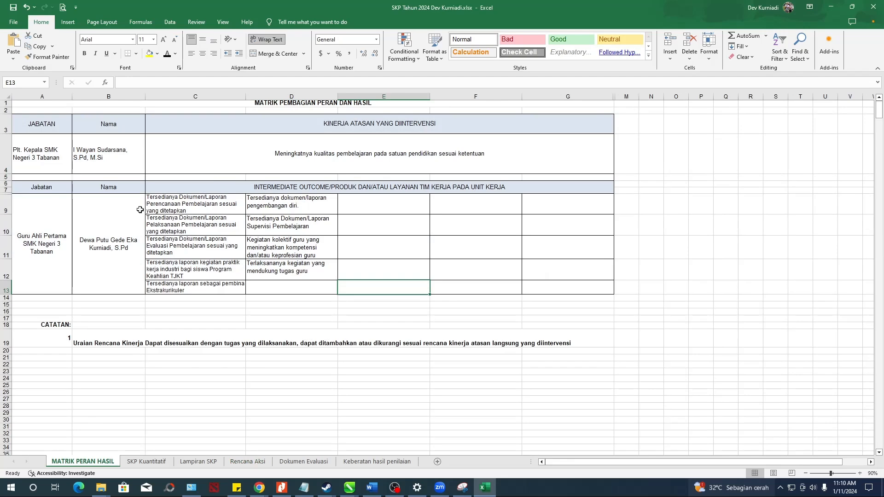
pyautogui.click(148, 462)
pyautogui.scroll(10, 93, 217)
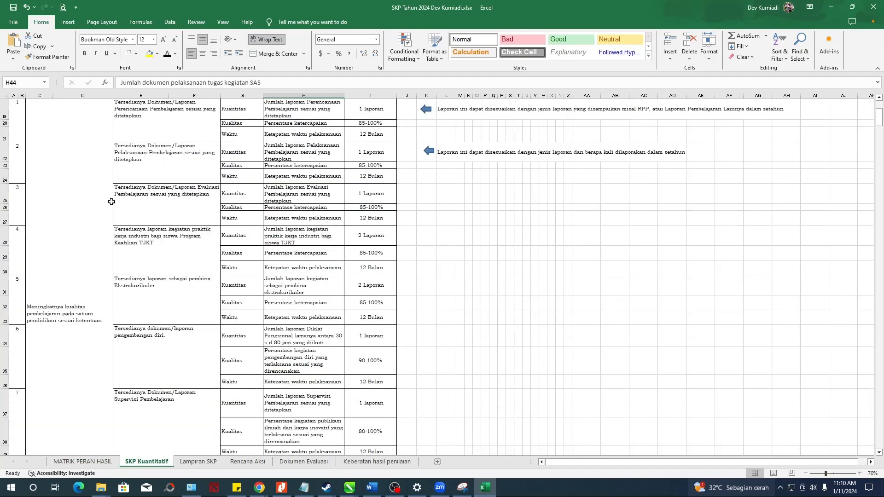
pyautogui.click(238, 160)
pyautogui.moveTo(181, 83); pyautogui.dragTo(123, 84)
pyautogui.rightClick(129, 81)
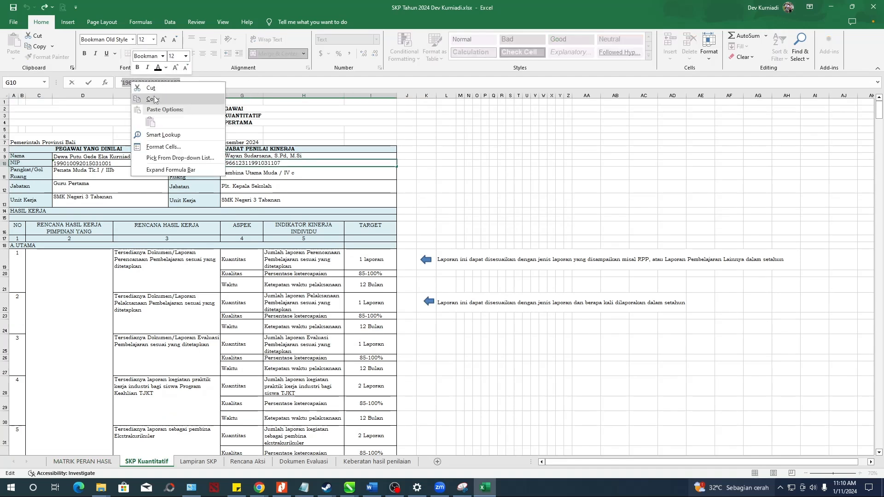
pyautogui.click(142, 93)
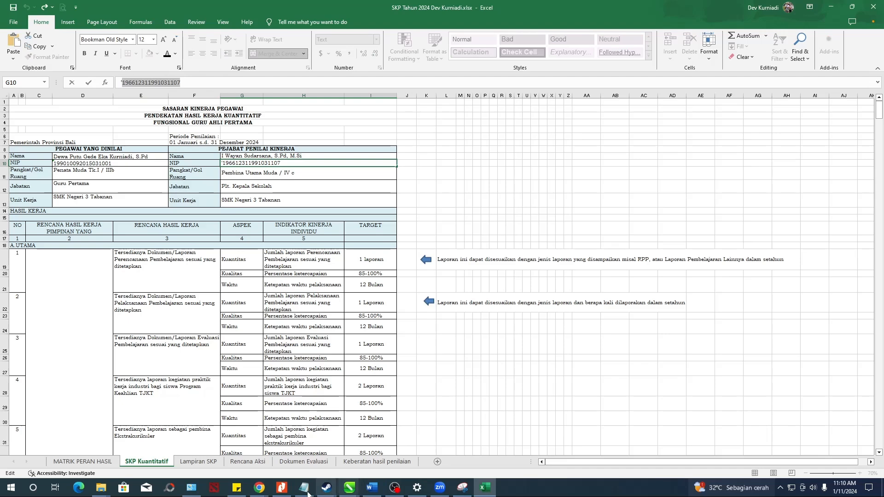
# - Return to SIKEPO in Chrome, paste the supervisor's NIP into the NIP Atasan field, and look up the supervisor
pyautogui.click(260, 488)
pyautogui.click(296, 452)
pyautogui.click(202, 243)
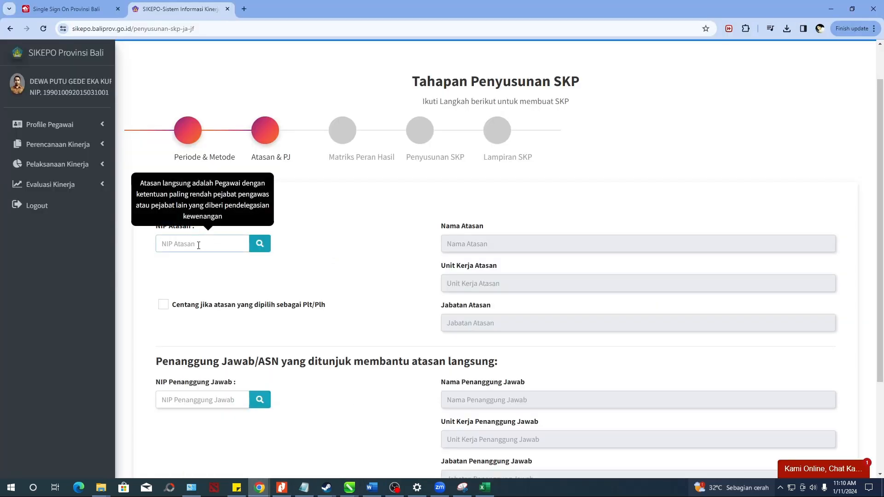
pyautogui.hotkey('ctrl', 'v')
pyautogui.click(266, 249)
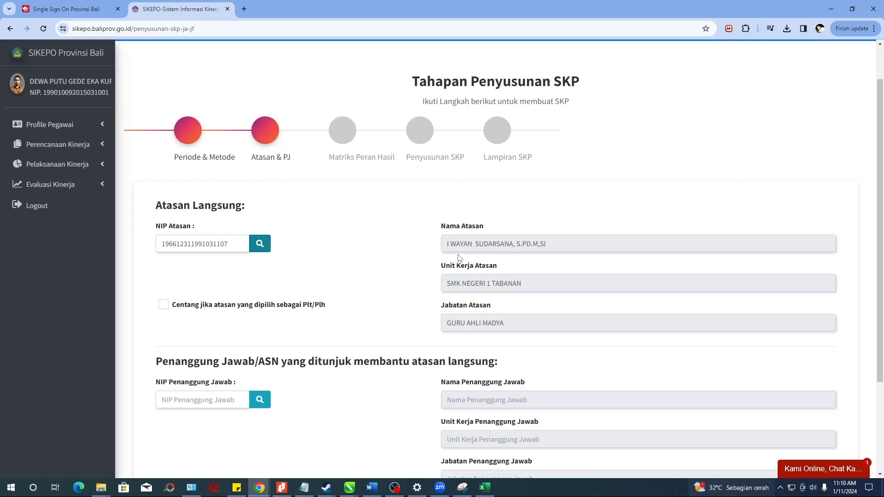
# - Mark the selected direct supervisor as Plt/Plh and review the Penanggung Jawab section of the form
pyautogui.scroll(-1, 484, 256)
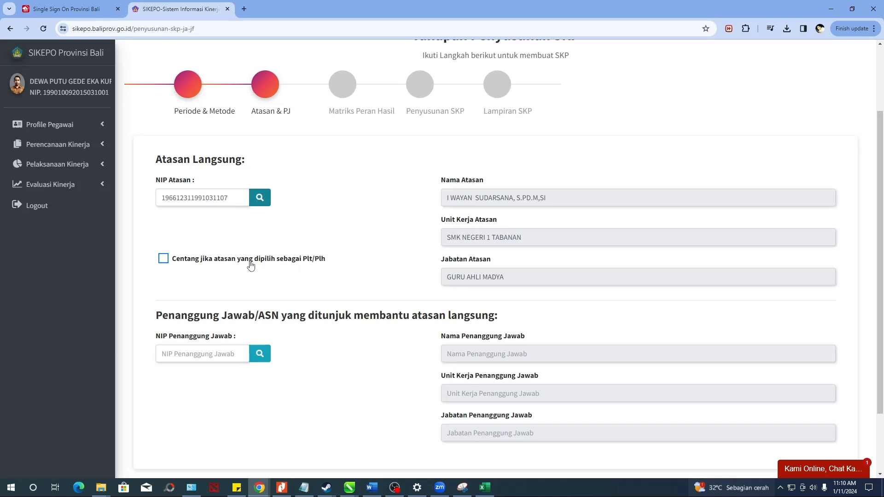
pyautogui.click(162, 260)
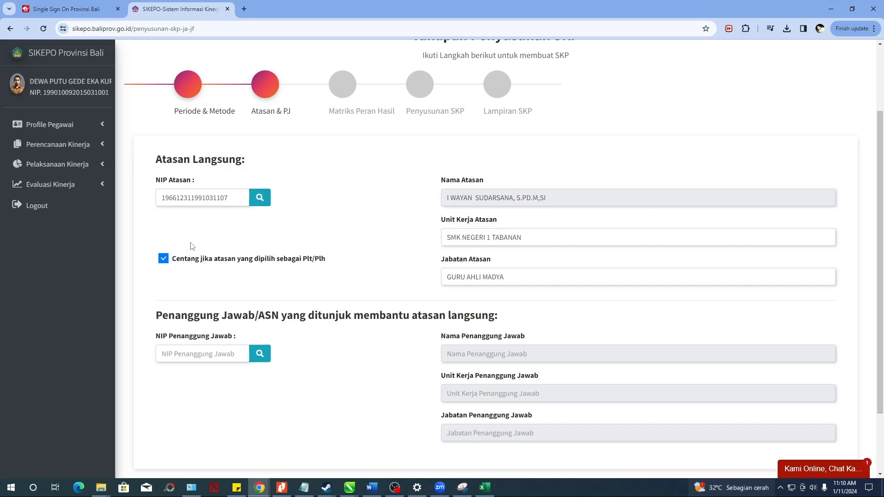
pyautogui.scroll(-1, 427, 234)
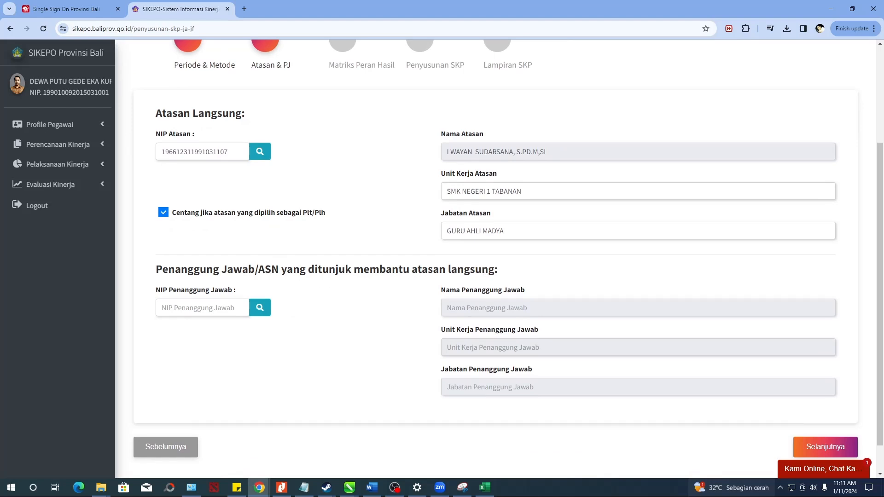
pyautogui.scroll(-1, 260, 266)
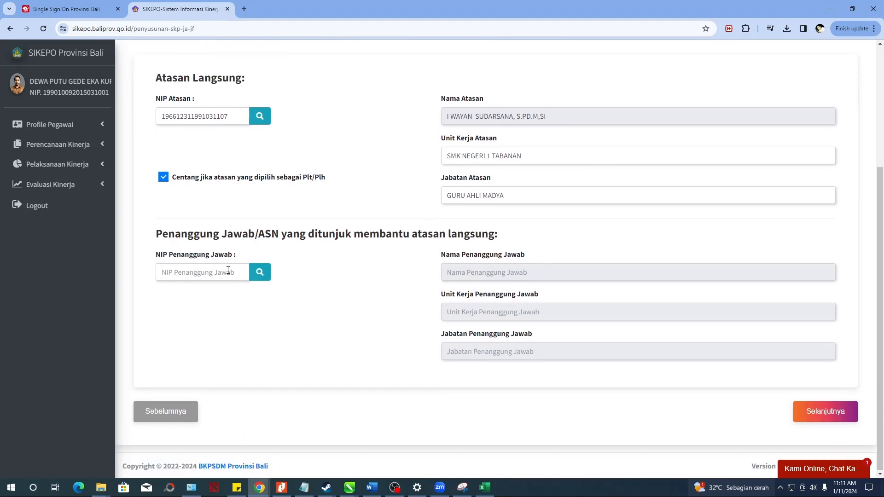
pyautogui.scroll(2, 322, 272)
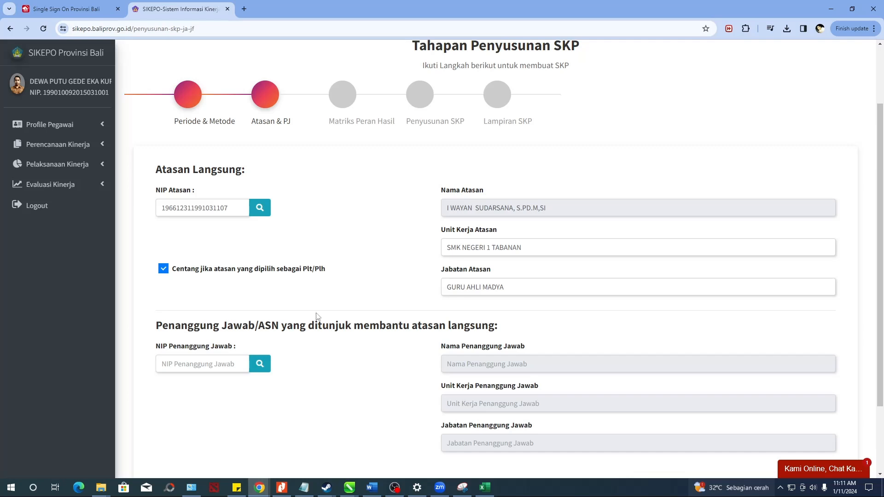
# - Enter the responsible person's NIP in the Penanggung Jawab section and look up the official
pyautogui.scroll(-2, 268, 330)
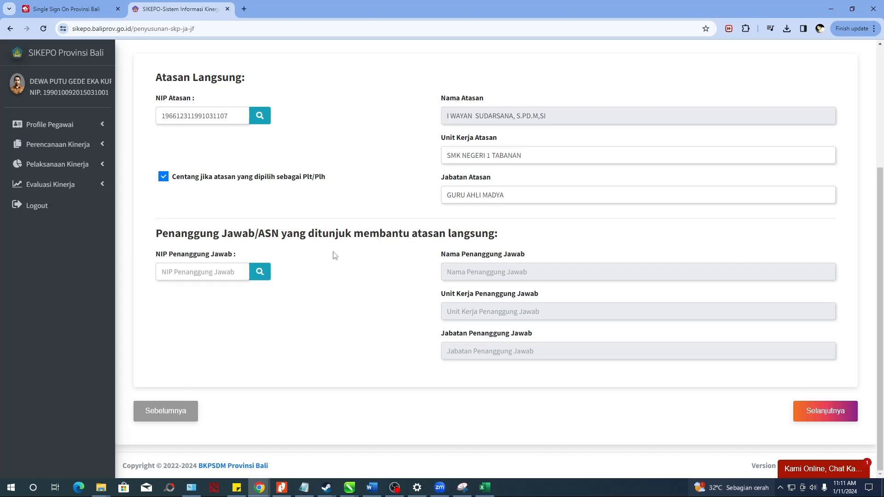
pyautogui.moveTo(225, 272)
pyautogui.click(202, 273)
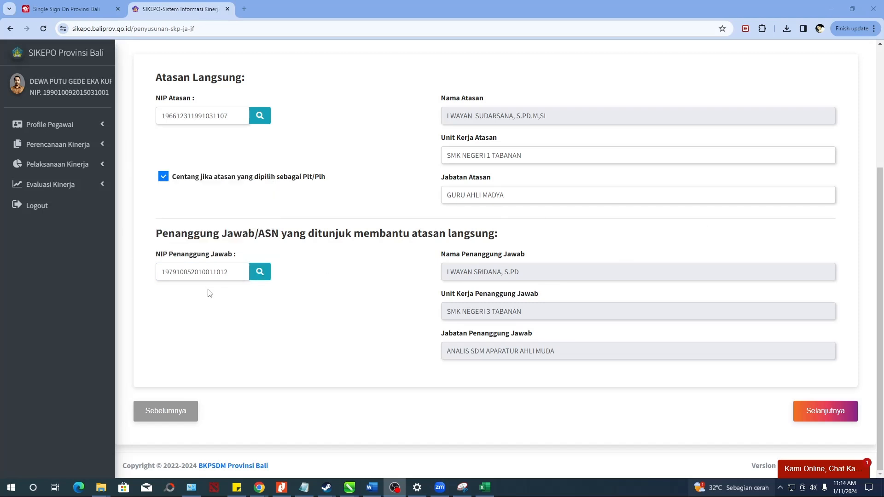
# - Check the completed supervisor and Penanggung Jawab data, and proceed to the Matriks Peran Hasil stage
pyautogui.moveTo(163, 277)
pyautogui.scroll(3, 314, 274)
pyautogui.scroll(-3, 488, 295)
pyautogui.click(814, 410)
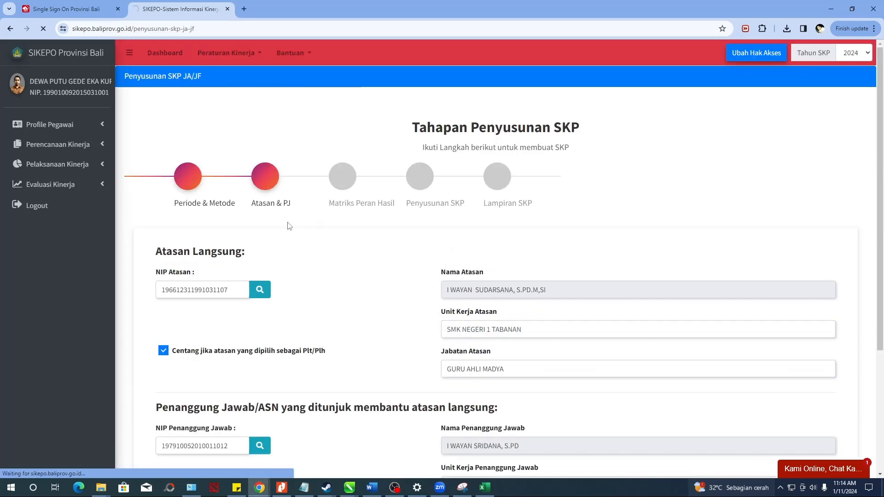
pyautogui.scroll(-4, 363, 227)
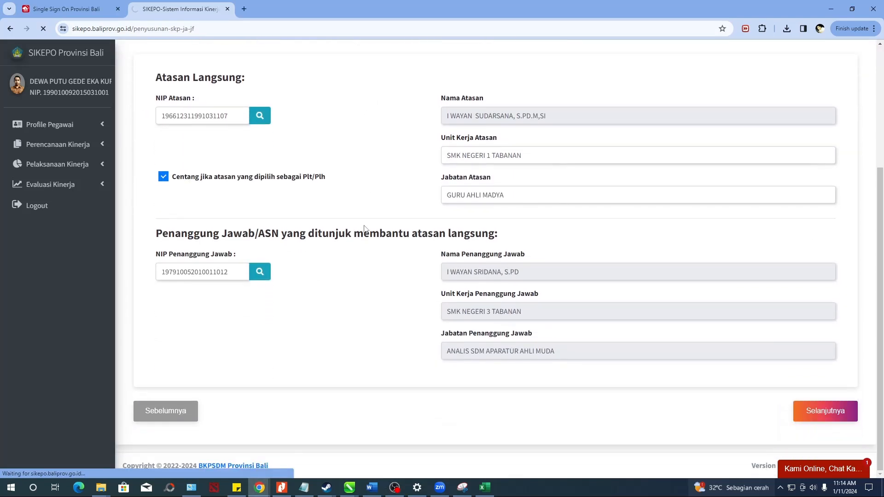
pyautogui.scroll(-4, 759, 345)
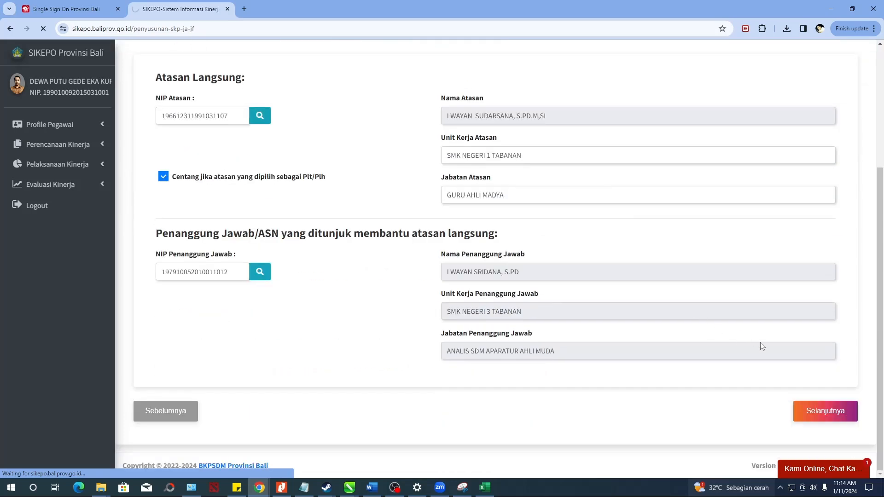
pyautogui.click(809, 410)
pyautogui.scroll(-2, 326, 246)
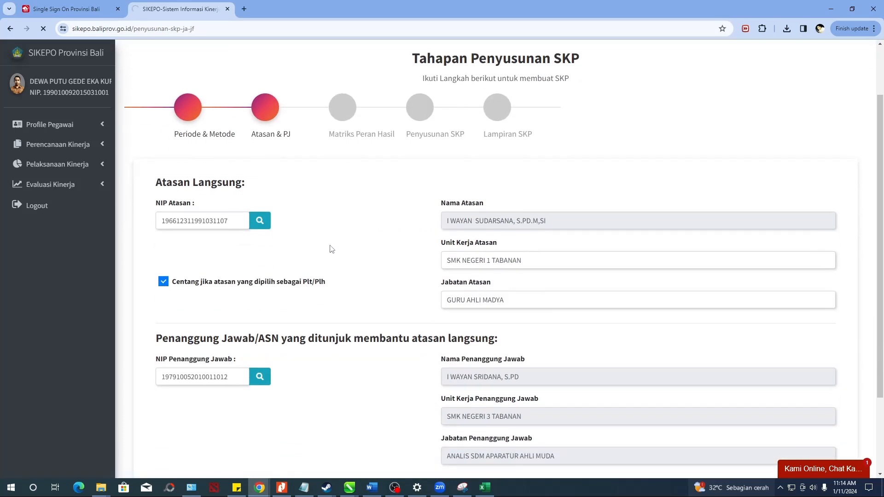
pyautogui.scroll(-3, 329, 249)
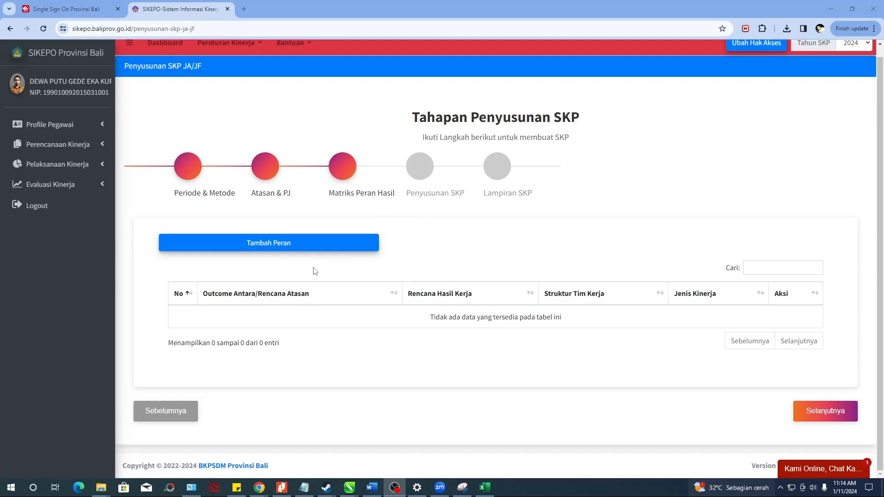
# - Switch to the SKP workbook in Excel and examine the work plans in the MATRIK PERAN HASIL and SKP Kuantitatif sheets
pyautogui.click(484, 491)
pyautogui.click(83, 461)
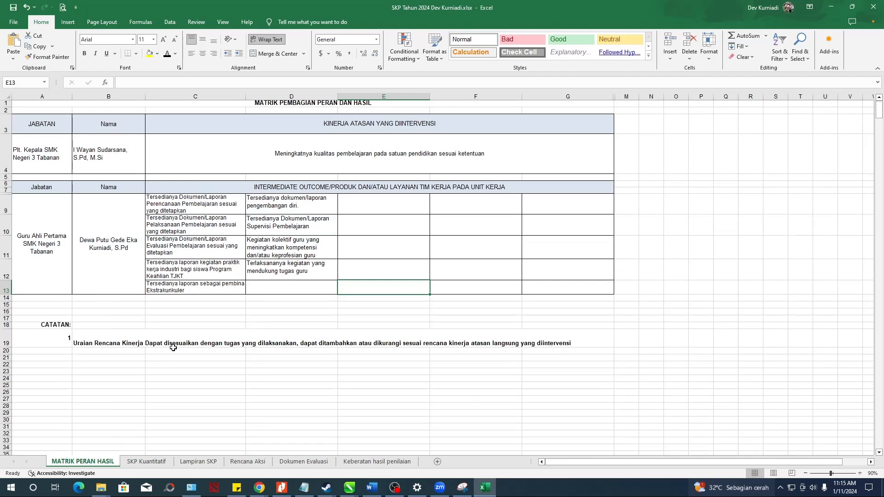
pyautogui.click(148, 462)
pyautogui.scroll(-2, 144, 321)
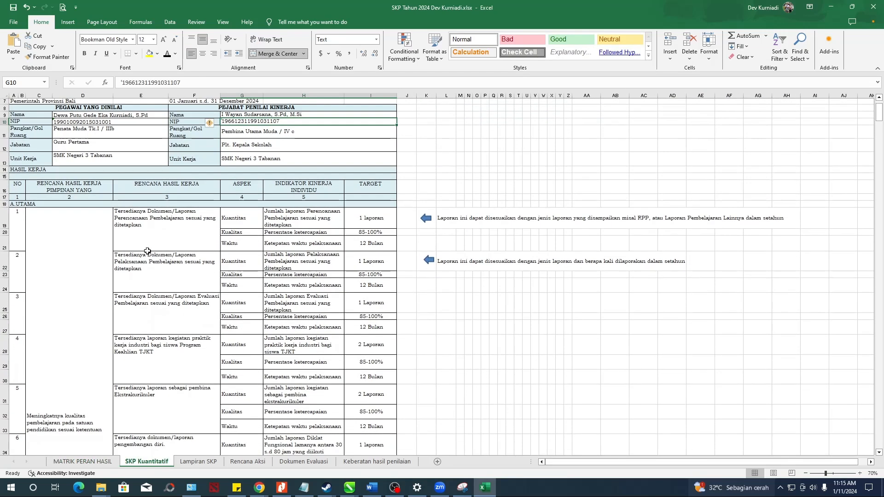
pyautogui.scroll(-2, 147, 258)
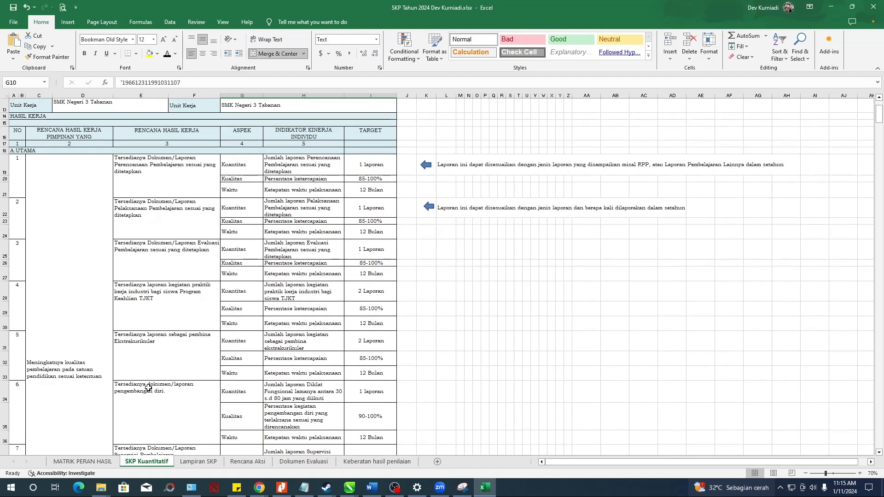
pyautogui.scroll(-3, 160, 305)
pyautogui.scroll(2, 157, 320)
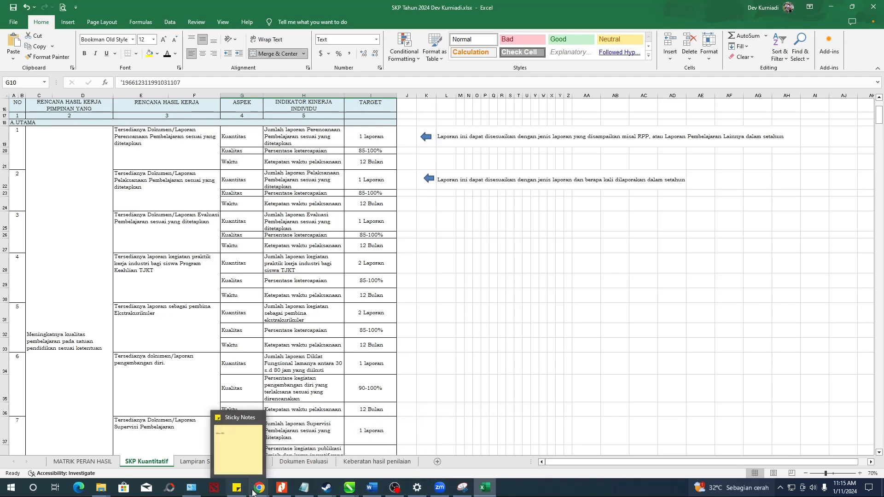
# - Return to SIKEPO in Chrome and open the form for adding a role to the matrix
pyautogui.moveTo(260, 489)
pyautogui.click(276, 444)
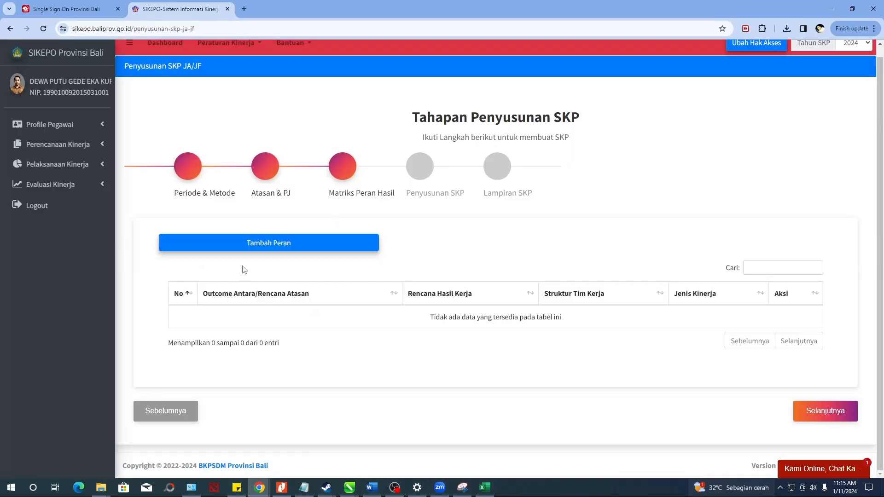
pyautogui.click(261, 241)
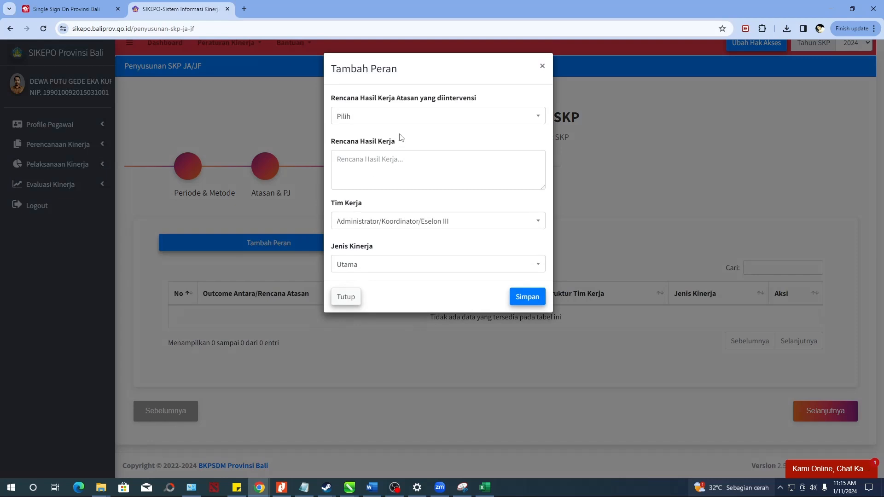
pyautogui.moveTo(386, 105)
# - Copy the supervisor's intervened performance from cell C4 of the MATRIK PERAN HASIL sheet in Excel, and return to the role form in Chrome
pyautogui.click(485, 488)
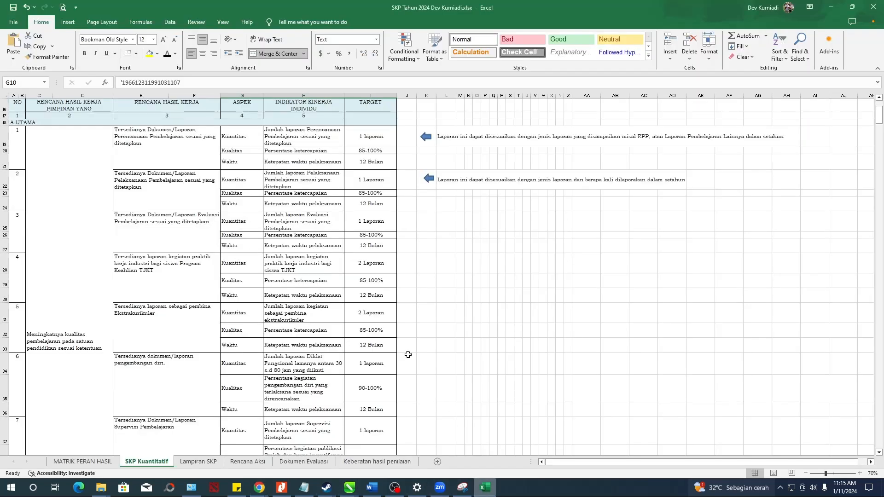
pyautogui.click(83, 462)
pyautogui.click(234, 158)
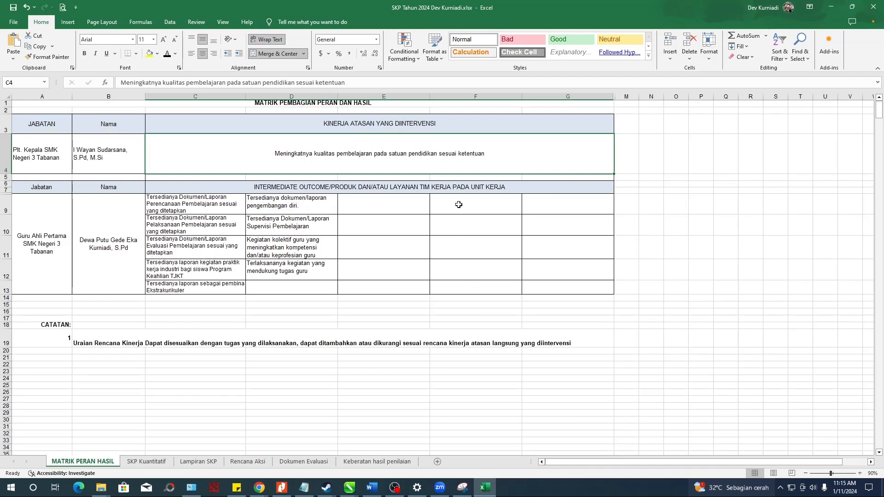
pyautogui.hotkey('ctrl', 'c')
pyautogui.hotkey('alt', 'Tab')
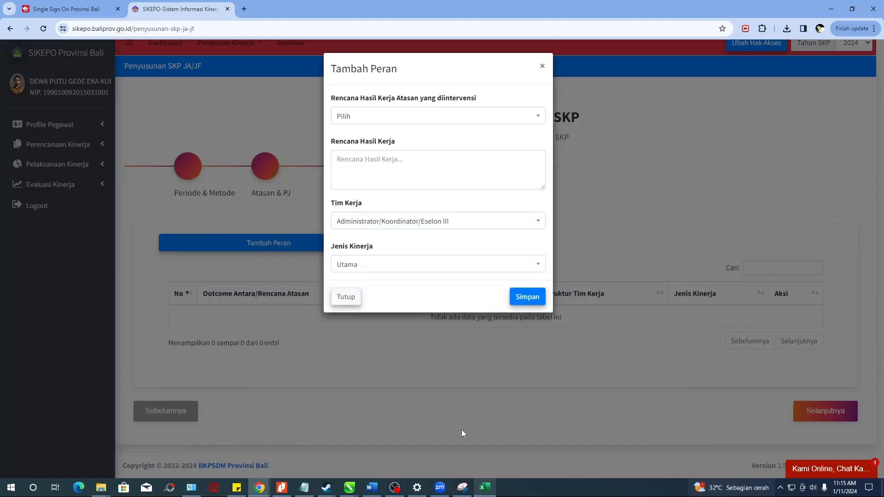
# - Choose "Meningkatnya kualitas pembelajaran pada satuan pendidikan sesuai ketentuan" as the supervisor's intervened work result plan
pyautogui.click(389, 122)
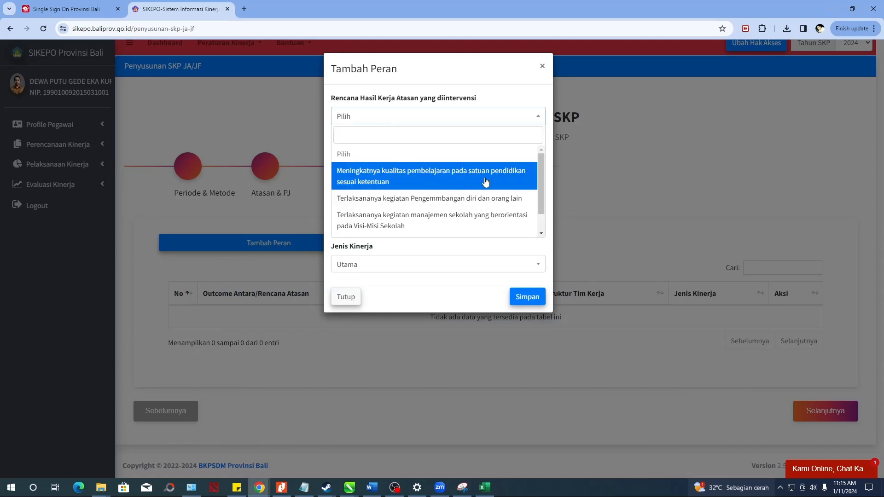
pyautogui.scroll(-2, 396, 189)
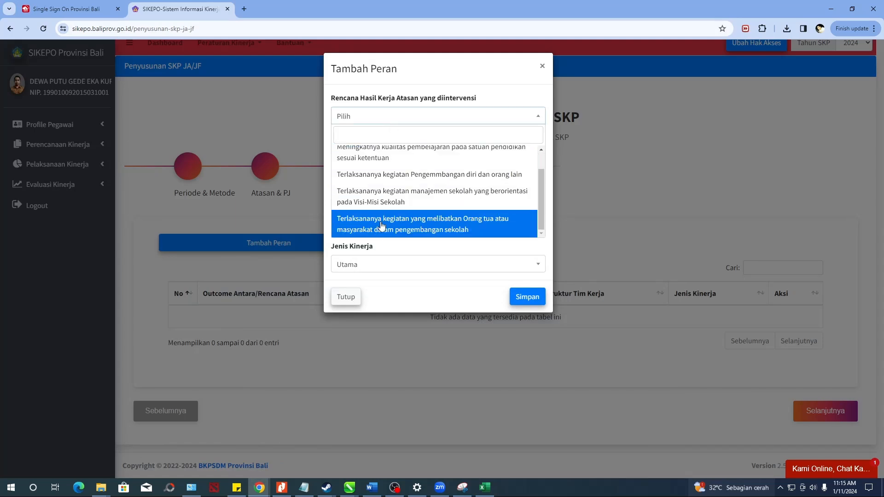
pyautogui.scroll(2, 400, 193)
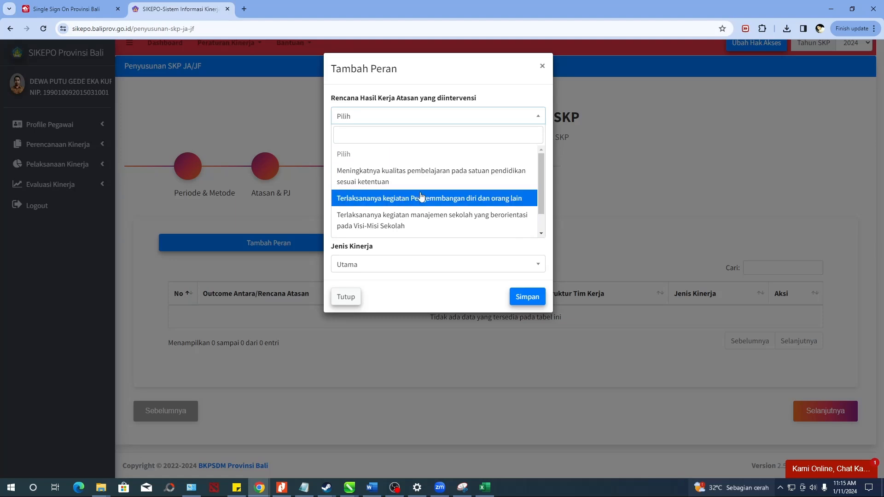
pyautogui.click(375, 175)
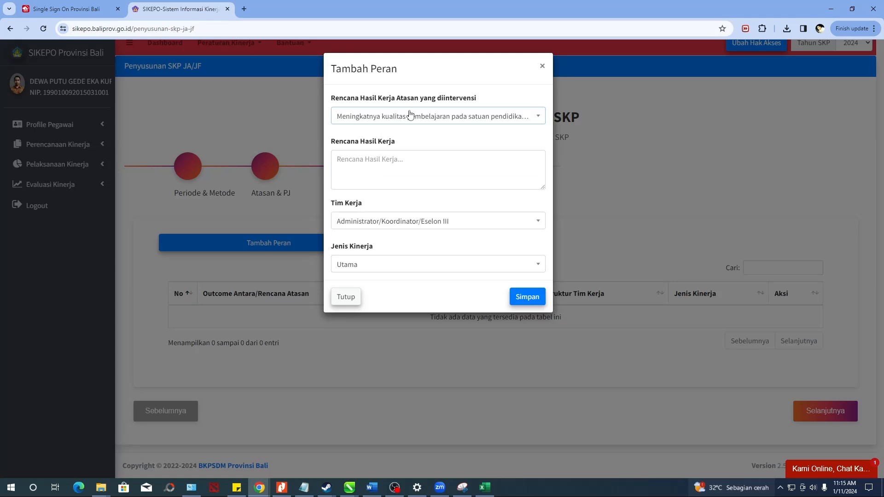
# - Switch to Excel and copy the first Rencana Hasil Kerja entry from cell E19 of the SKP Kuantitatif sheet
pyautogui.click(366, 163)
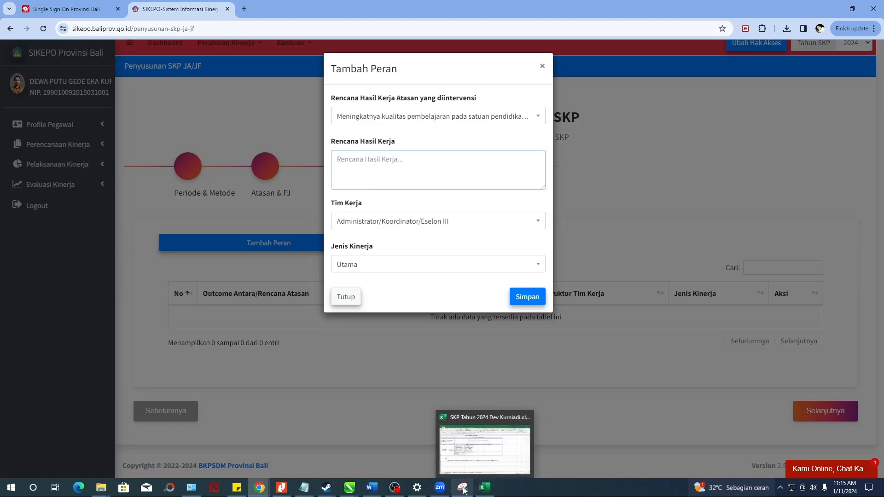
pyautogui.click(483, 488)
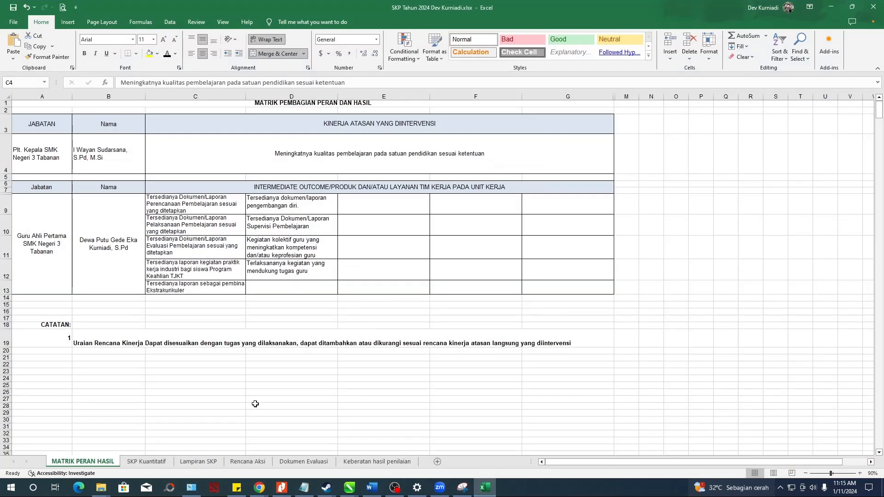
pyautogui.click(152, 461)
pyautogui.click(150, 180)
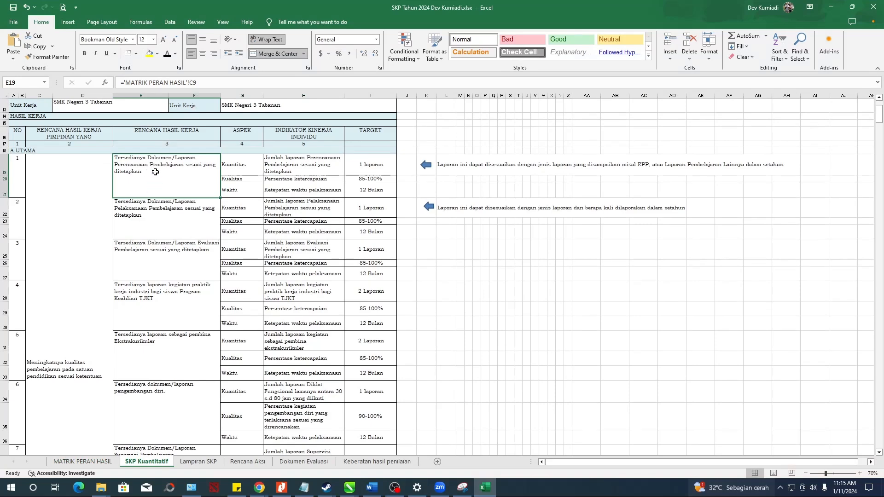
pyautogui.rightClick(155, 172)
pyautogui.click(178, 204)
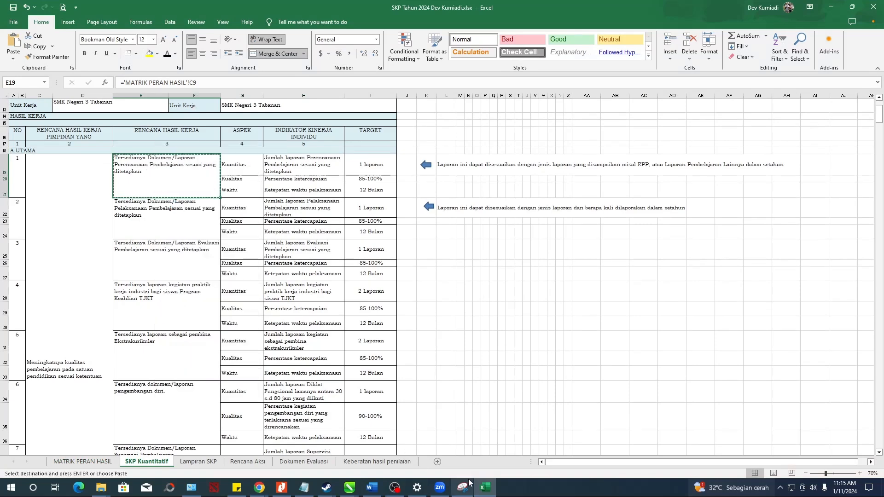
# - Back in Chrome, paste "Tersedianya Dokumen/Laporan Perencanaan Pembelajaran sesuai yang ditetapkan" as the Rencana Hasil Kerja and remove the surplus blank lines
pyautogui.moveTo(259, 487)
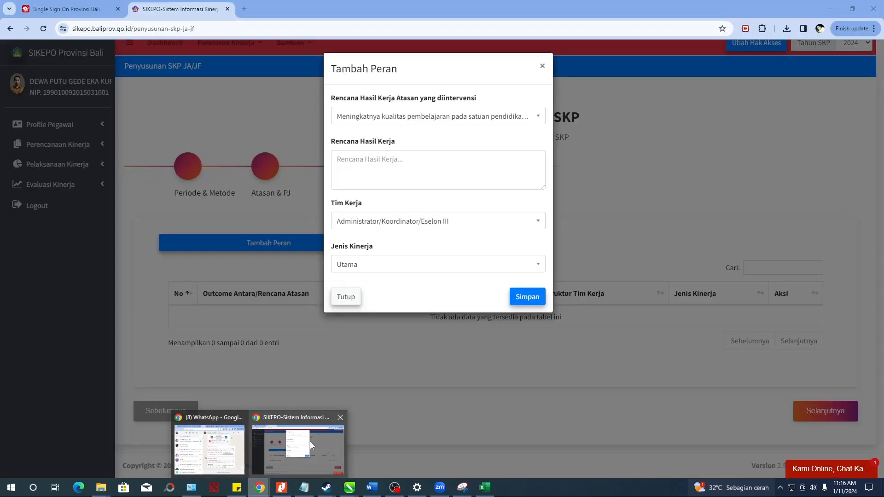
pyautogui.click(310, 441)
pyautogui.click(398, 169)
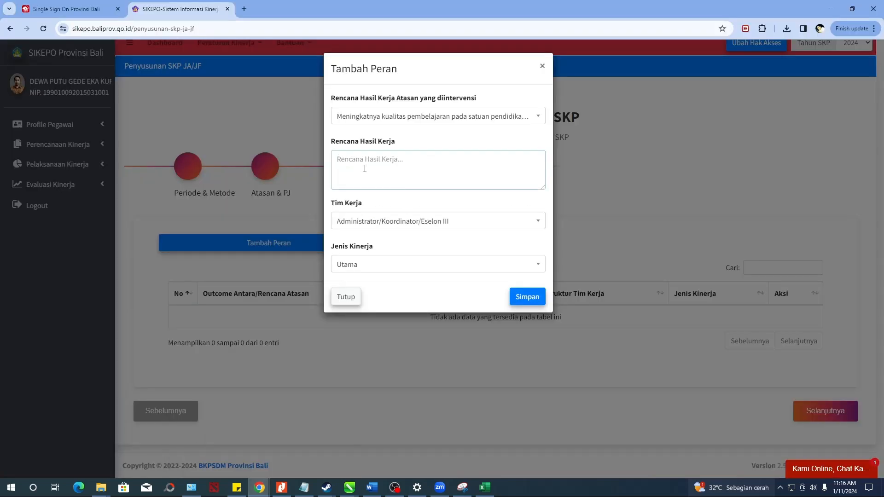
pyautogui.hotkey('ctrl', 'v')
pyautogui.scroll(1, 364, 169)
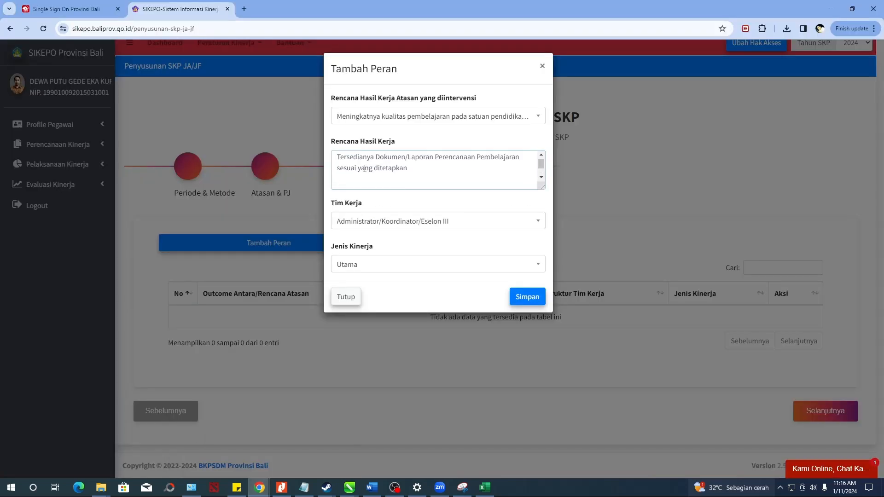
pyautogui.scroll(-1, 364, 171)
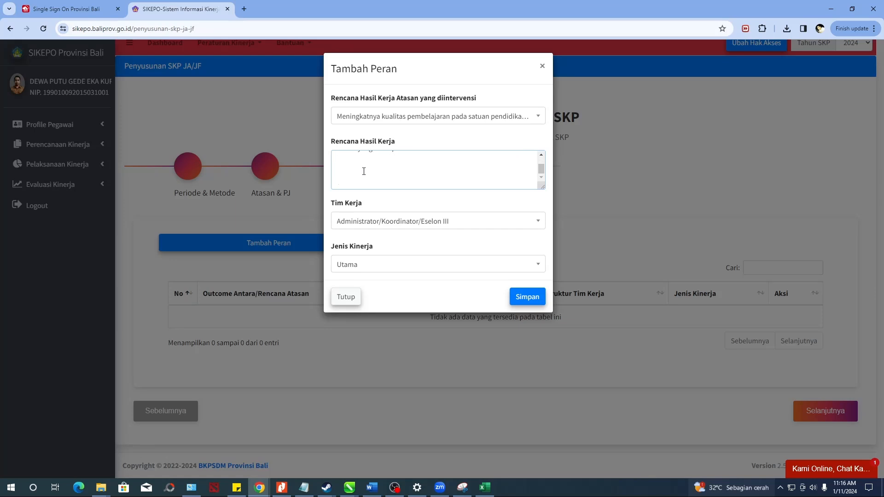
pyautogui.moveTo(359, 183); pyautogui.dragTo(339, 170)
pyautogui.press('BackSpace')
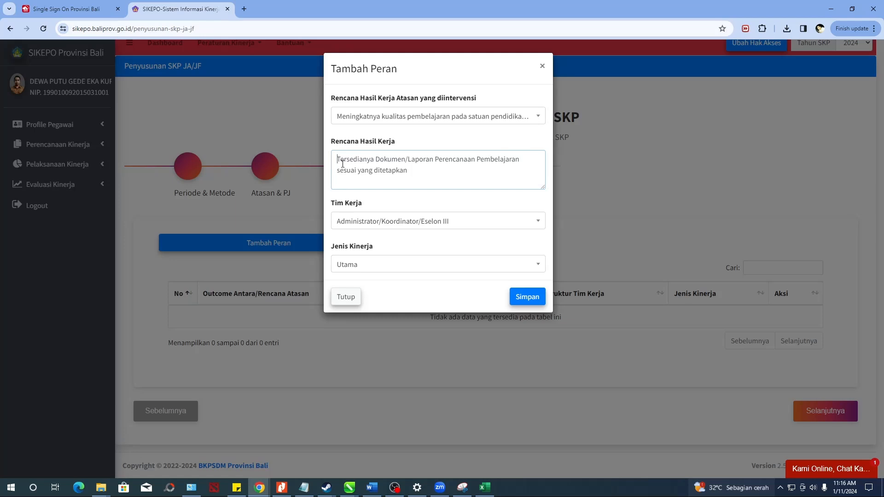
# - Set Tim Kerja to Jabatan Fungsional (Belum sistem kerja) and keep Jenis Kinerja as Utama
pyautogui.click(373, 224)
pyautogui.scroll(-1, 389, 267)
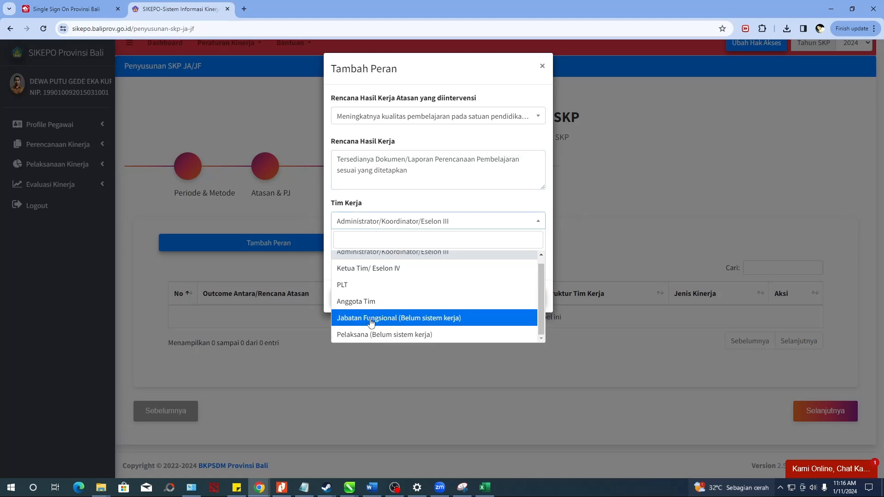
pyautogui.click(418, 321)
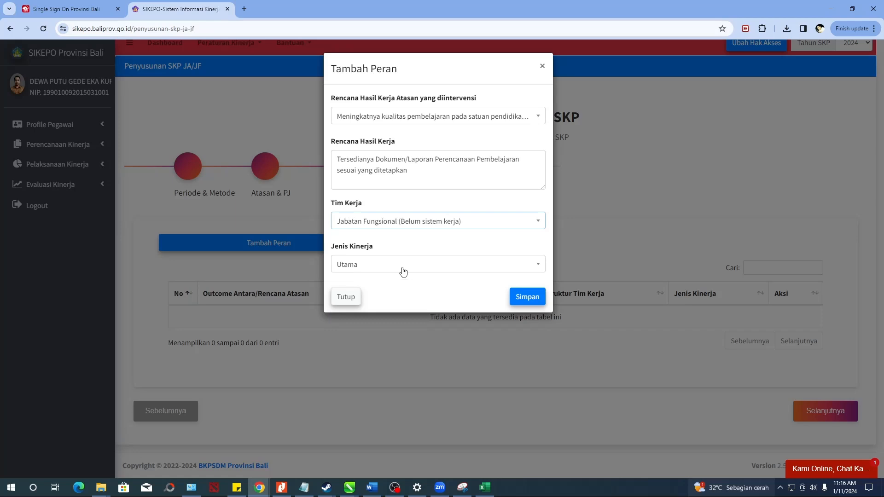
pyautogui.click(422, 263)
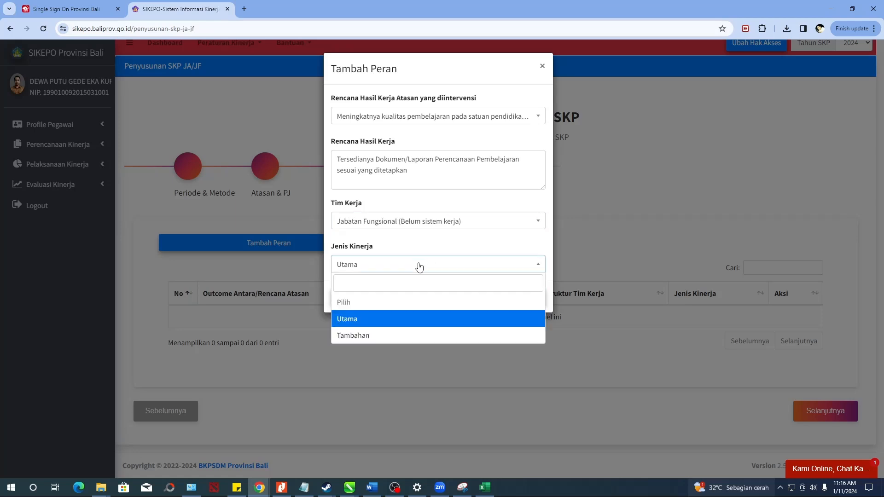
pyautogui.click(419, 266)
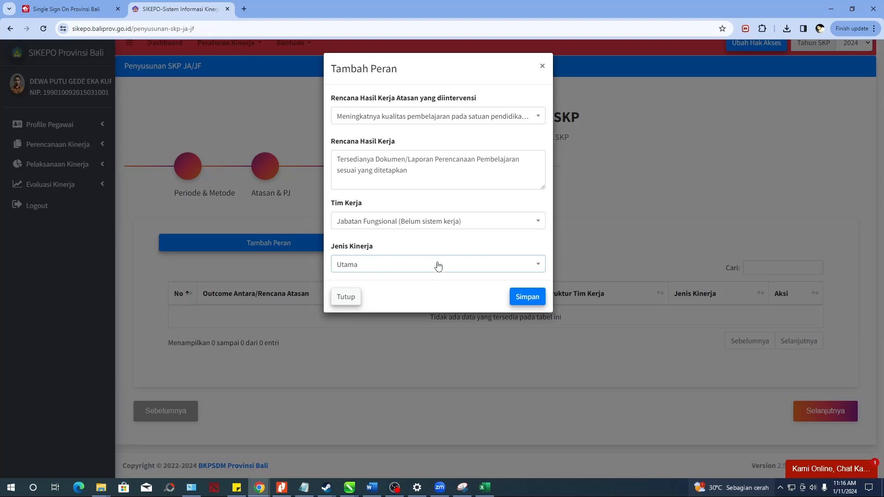
# - Save the new role to the Matriks Peran Hasil and dismiss the confirmation
pyautogui.click(525, 297)
pyautogui.click(443, 314)
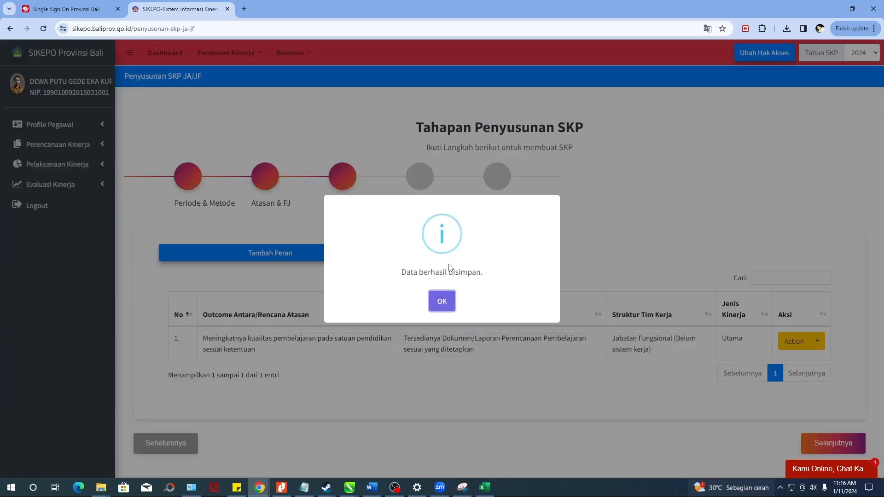
pyautogui.click(443, 299)
pyautogui.scroll(-1, 418, 250)
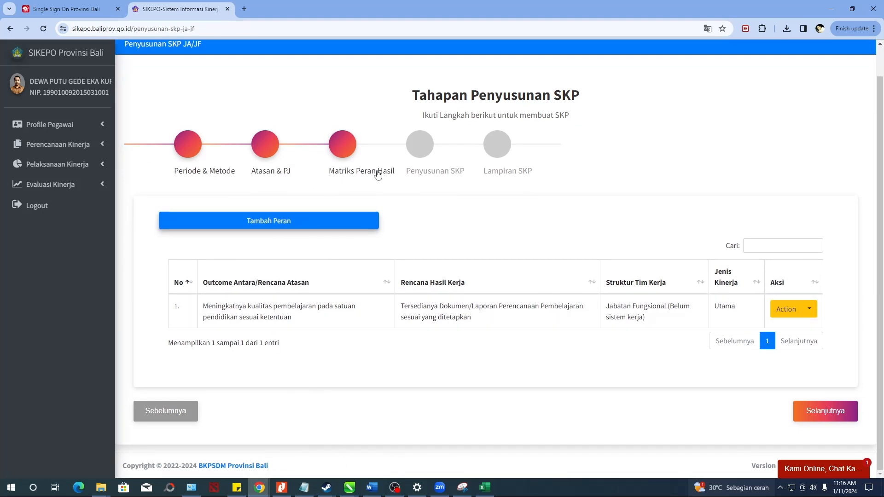
# - Switch to Excel and review the remaining Rencana Hasil Kerja entries, numbers 2 to 10, in the SKP Kuantitatif sheet
pyautogui.click(484, 488)
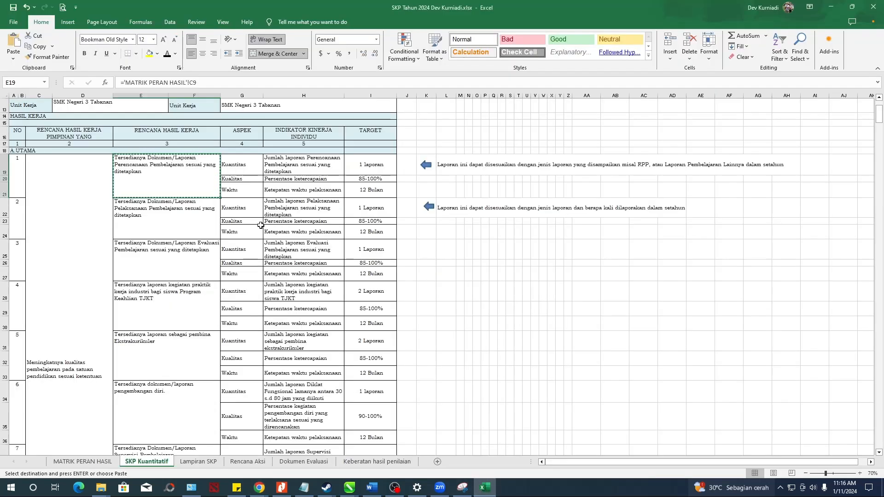
pyautogui.scroll(-7, 196, 184)
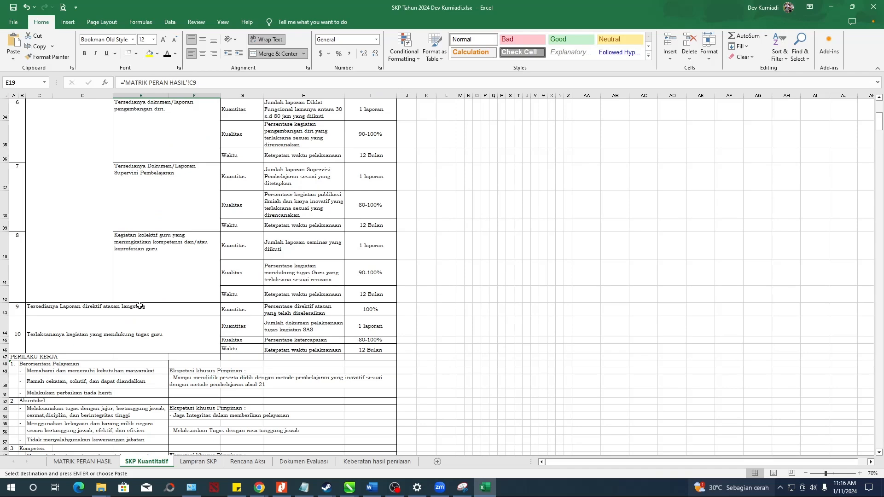
pyautogui.scroll(-1, 164, 241)
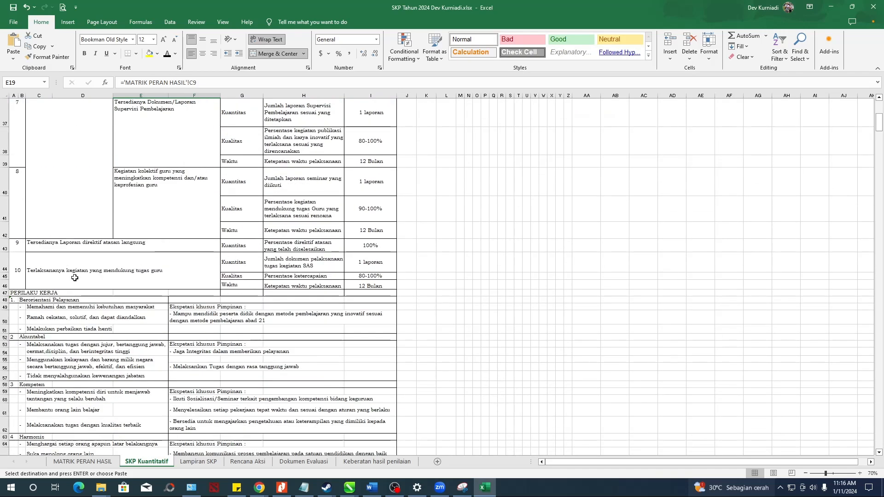
pyautogui.click(118, 278)
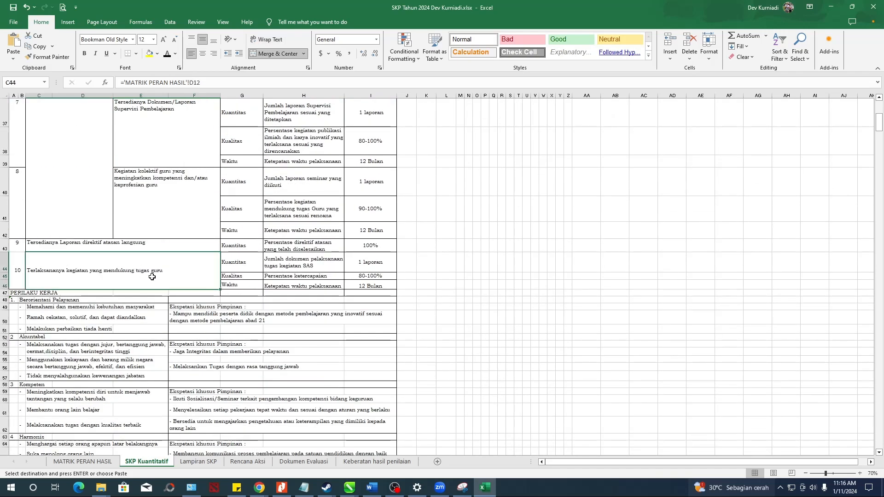
pyautogui.click(136, 246)
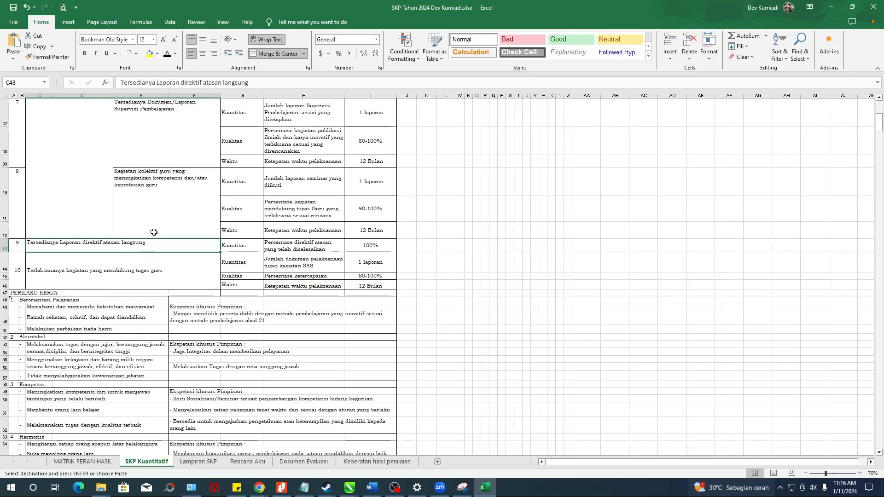
pyautogui.scroll(2, 162, 218)
pyautogui.click(172, 294)
pyautogui.click(167, 233)
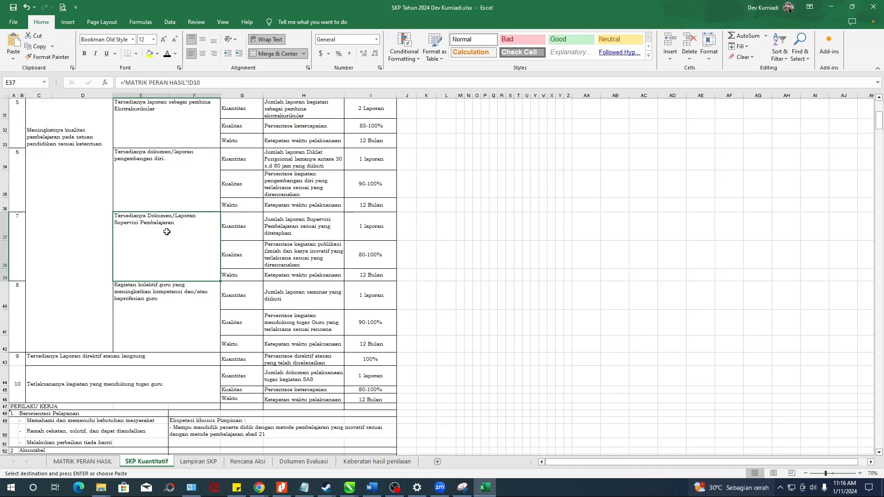
pyautogui.scroll(3, 167, 231)
pyautogui.scroll(-4, 166, 220)
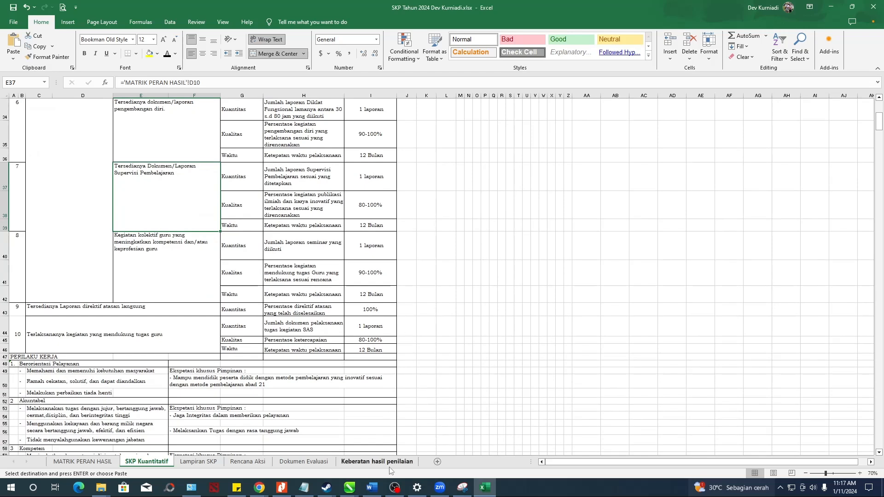
# - Back in Chrome, start a second role and fill its Rencana Hasil Kerja with "Tersedianya Dokumen/Laporan Pelaksanaan Pembelajaran sesuai yang ditetapkan" copied from Excel
pyautogui.moveTo(395, 488)
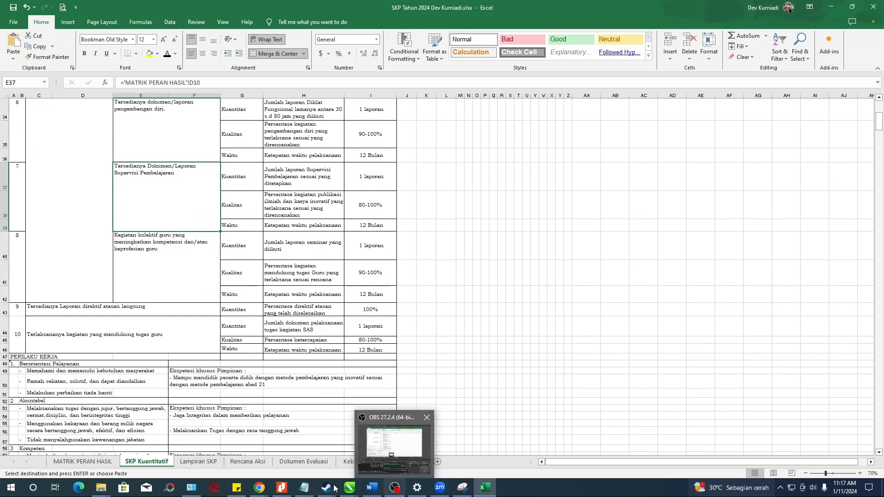
pyautogui.moveTo(262, 489)
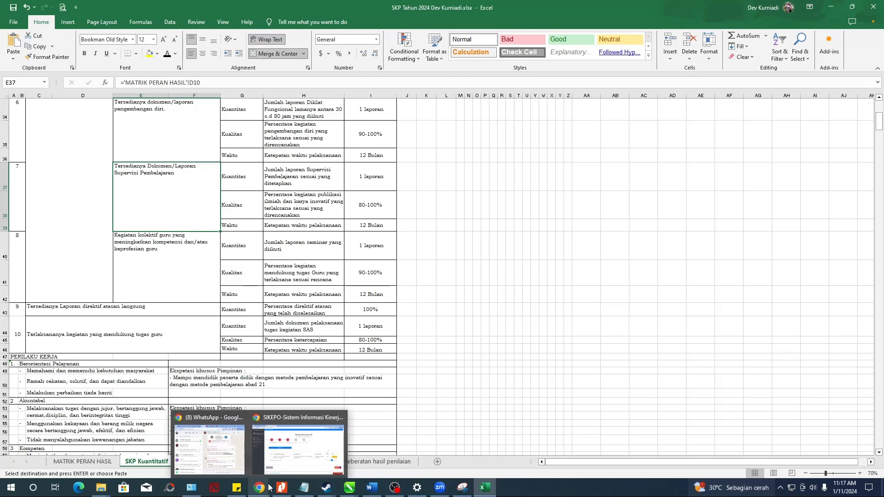
pyautogui.click(299, 448)
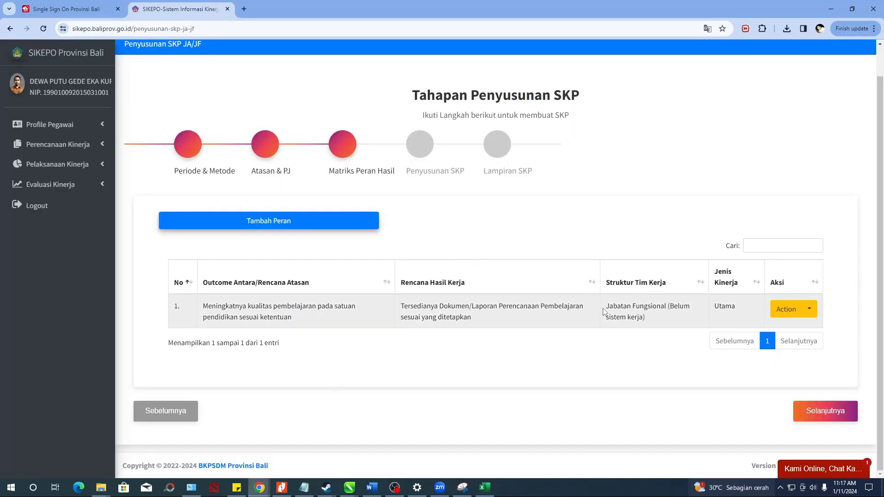
pyautogui.click(330, 225)
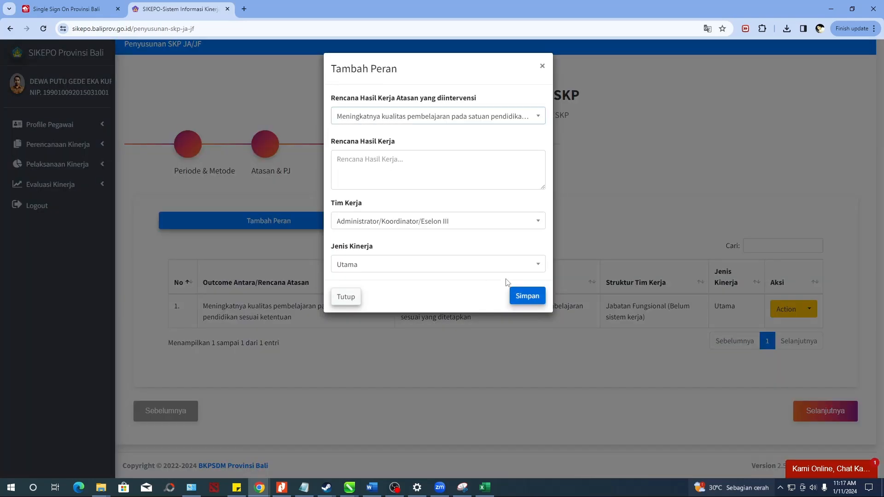
pyautogui.click(484, 488)
pyautogui.scroll(2, 200, 231)
pyautogui.scroll(-1, 162, 223)
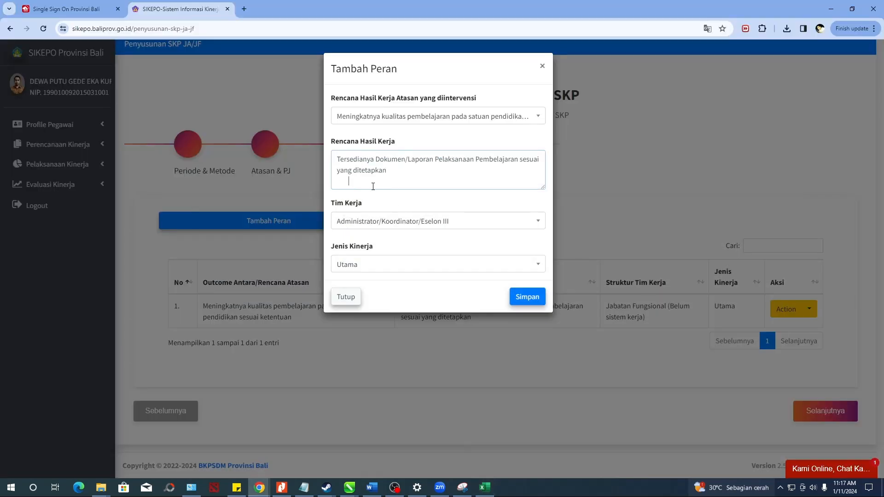
# - Set the second role's Tim Kerja to Jabatan Fungsional (Belum sistem kerja), keep Jenis Kinerja as Utama, and save it
pyautogui.click(524, 296)
pyautogui.click(441, 313)
pyautogui.click(442, 301)
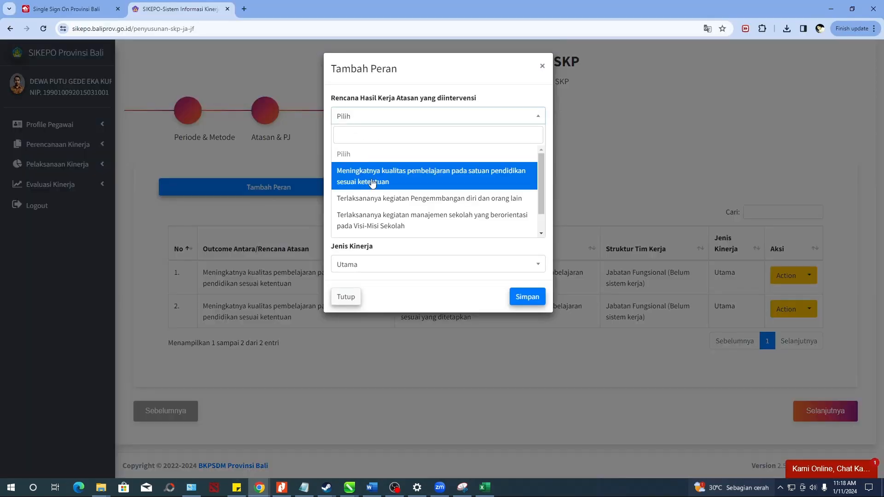
# - Add roles 3 to 10 from the Excel sheet under "Meningkatnya kualitas pembelajaran pada satuan pendidikan sesuai ketentuan", each with Jabatan Fungsional (Belum sistem kerja) and Utama
pyautogui.click(365, 171)
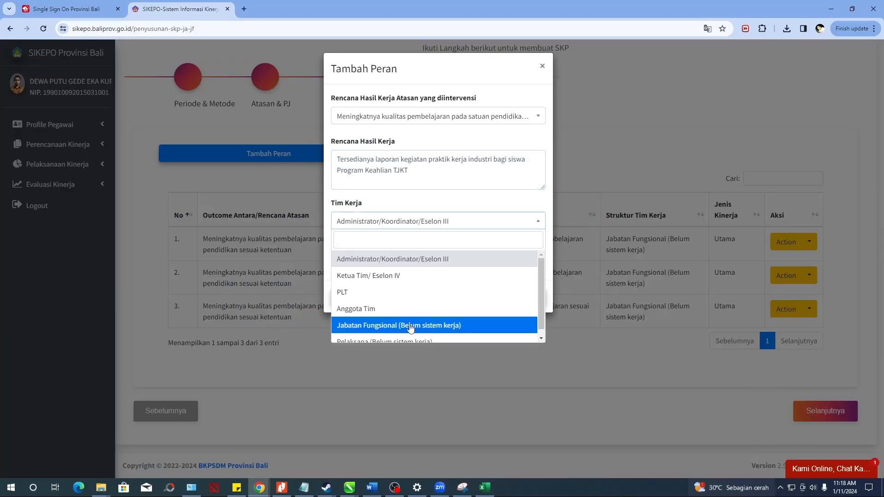
pyautogui.click(486, 488)
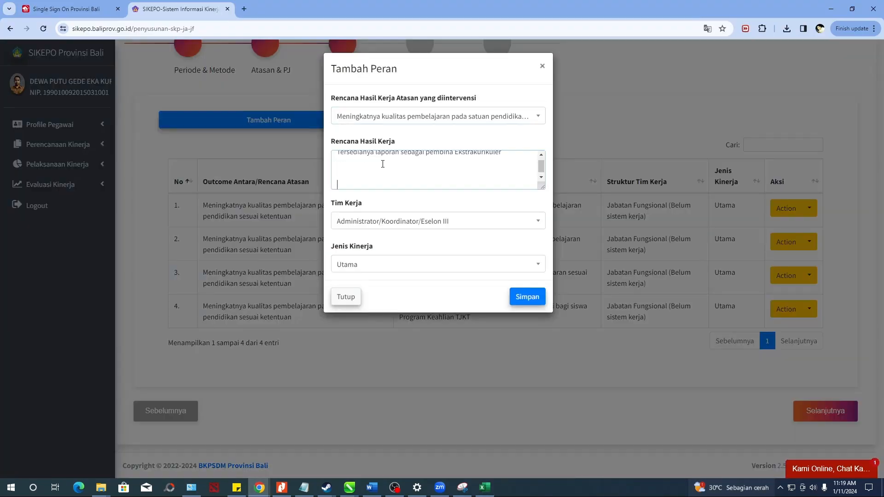
pyautogui.click(438, 221)
pyautogui.click(434, 314)
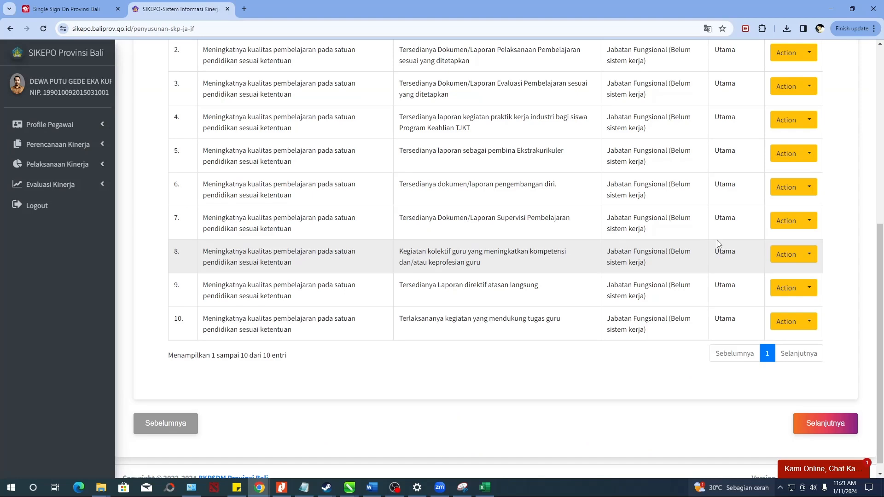
# - Compare the roles listed in the Matriks Peran Hasil with the Rencana Hasil Kerja entries in Excel's SKP Kuantitatif sheet
pyautogui.scroll(2, 717, 240)
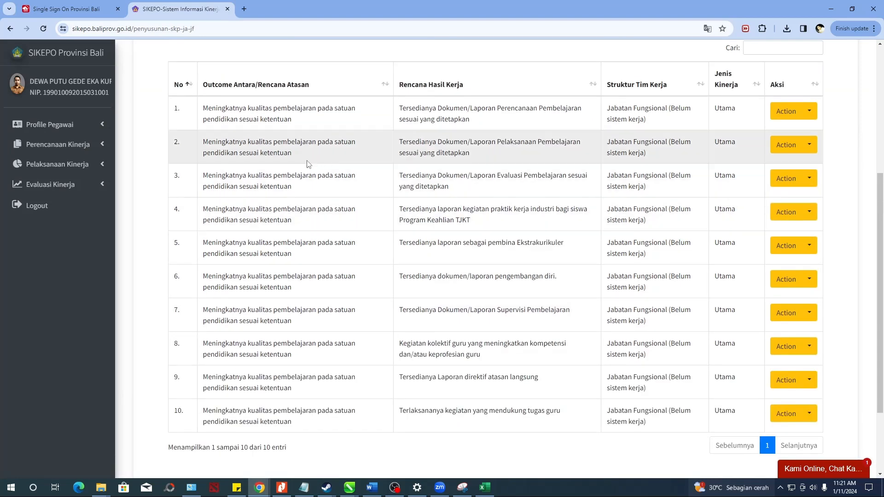
pyautogui.scroll(-1, 360, 179)
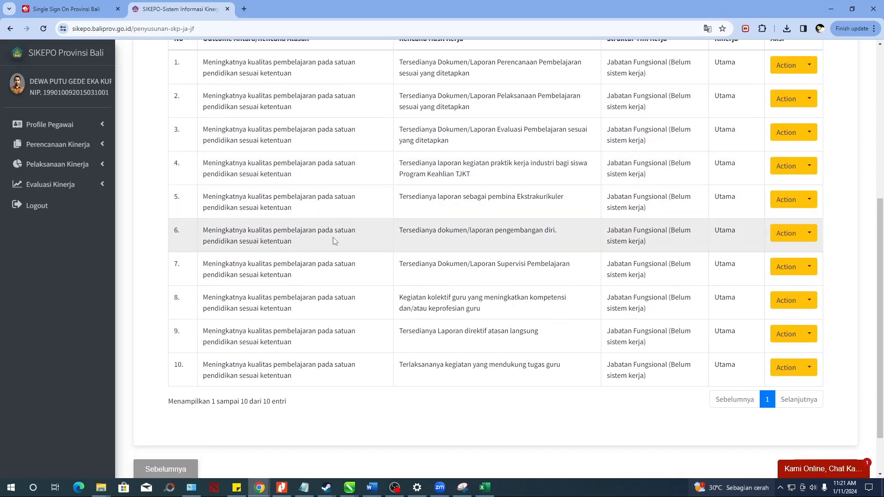
pyautogui.scroll(2, 333, 237)
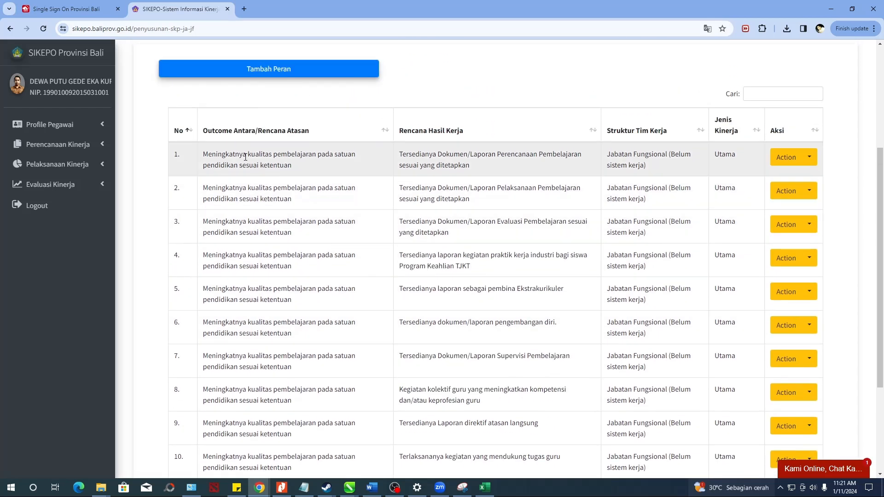
pyautogui.scroll(-1, 246, 161)
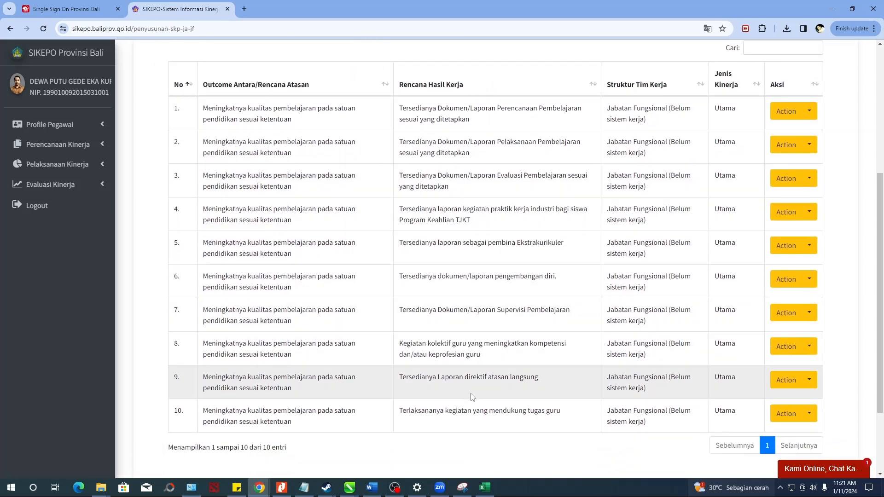
pyautogui.click(490, 489)
pyautogui.scroll(11, 266, 283)
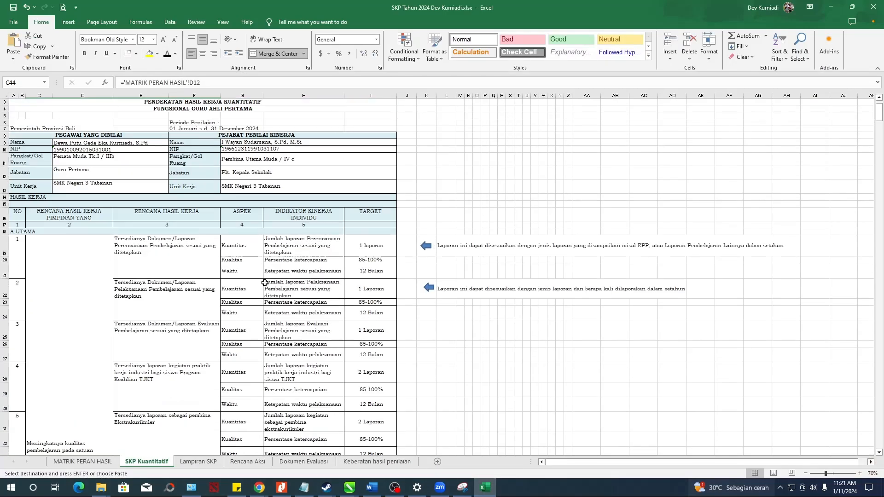
pyautogui.scroll(-11, 266, 283)
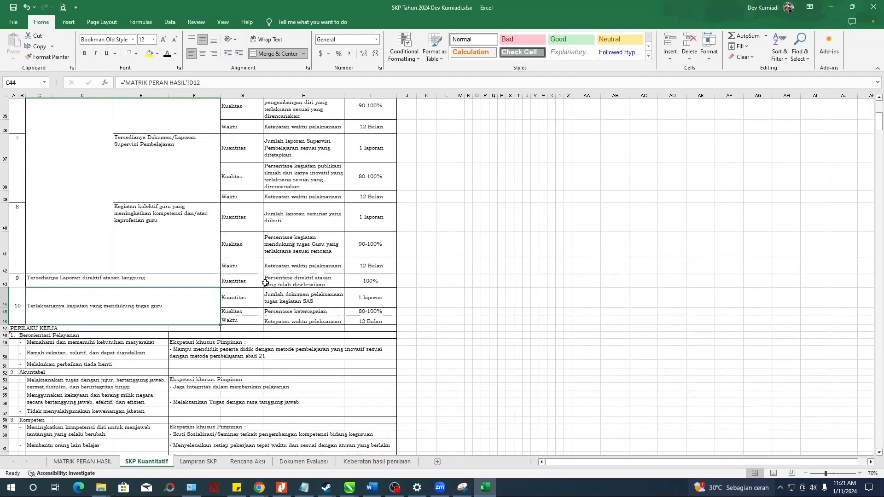
pyautogui.click(191, 208)
pyautogui.scroll(3, 190, 258)
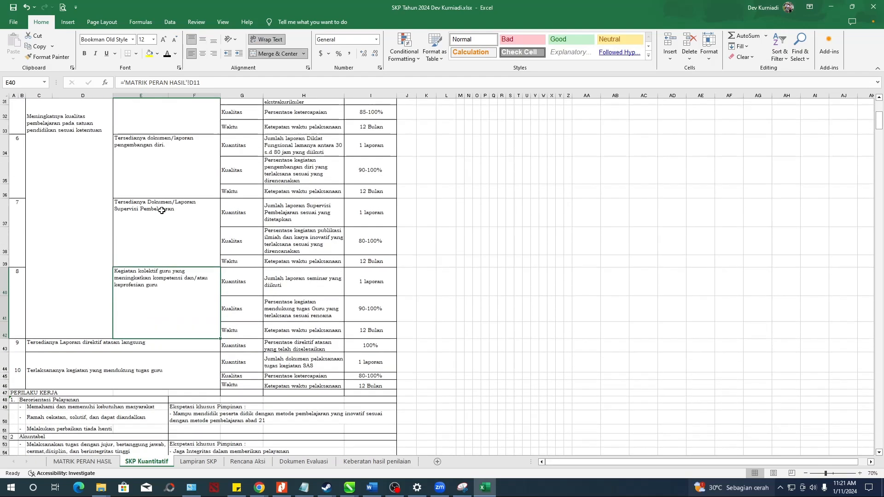
pyautogui.scroll(-1, 189, 263)
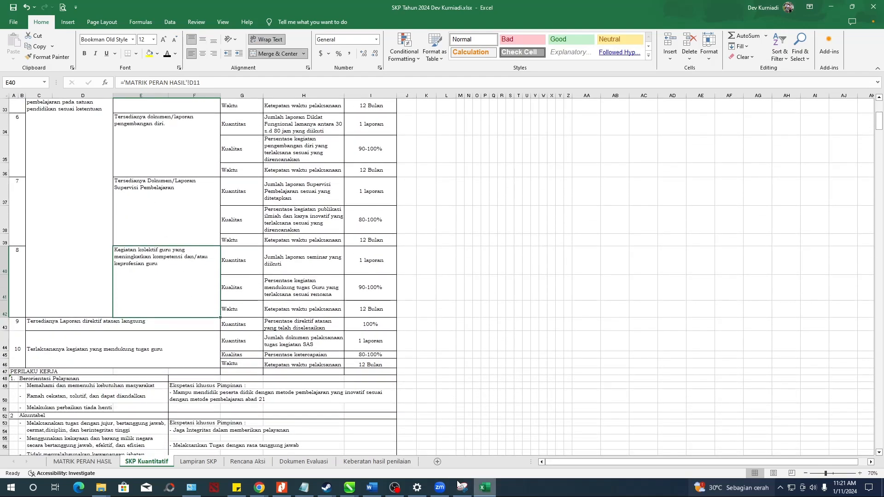
pyautogui.click(120, 323)
pyautogui.scroll(6, 131, 261)
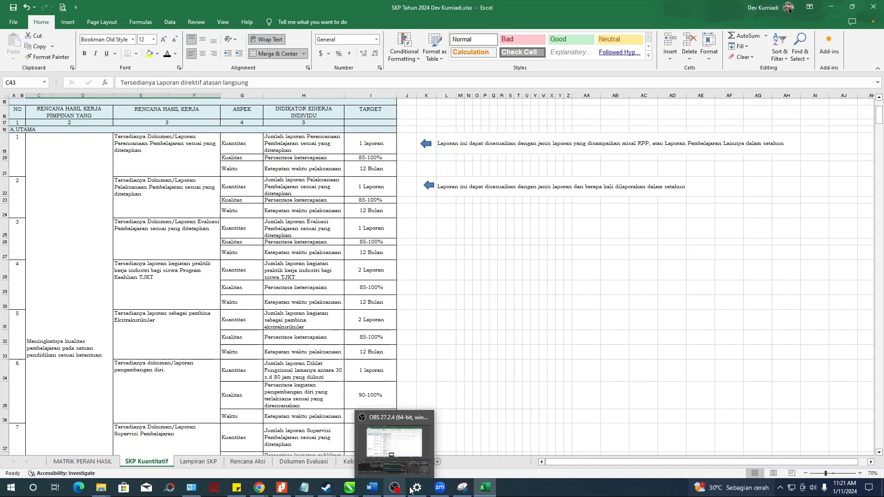
# - Return to Chrome and check every role's Outcome Antara, Rencana Hasil Kerja, Struktur Tim Kerja and Jenis Kinerja in the matrix
pyautogui.moveTo(396, 491)
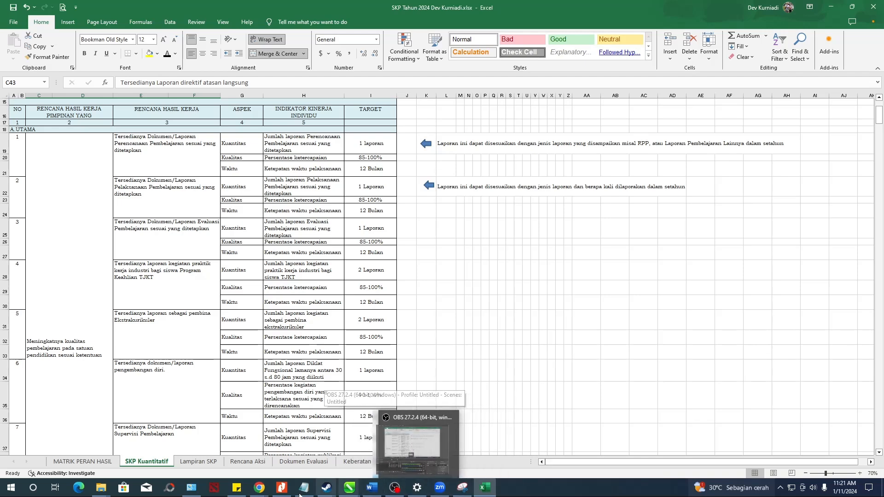
pyautogui.moveTo(260, 488)
pyautogui.click(303, 447)
pyautogui.scroll(2, 354, 183)
pyautogui.scroll(-2, 354, 184)
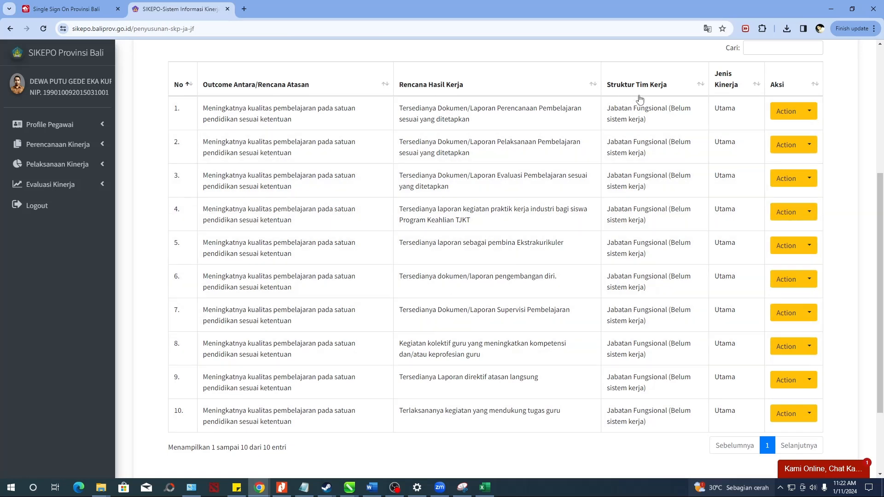
pyautogui.scroll(-2, 652, 184)
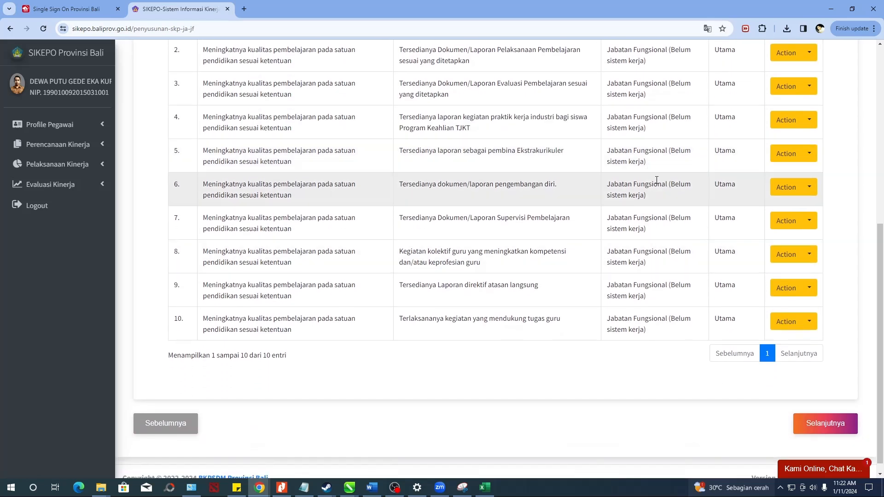
pyautogui.scroll(2, 654, 216)
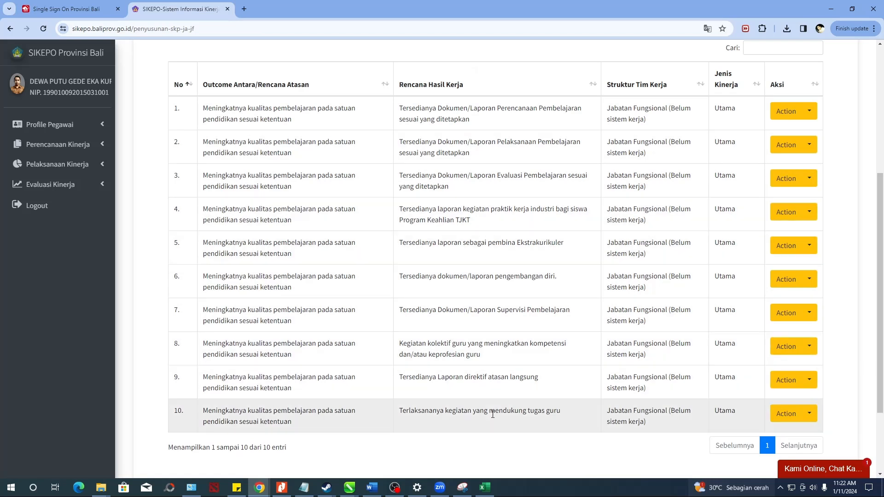
pyautogui.scroll(3, 487, 371)
pyautogui.scroll(-4, 502, 392)
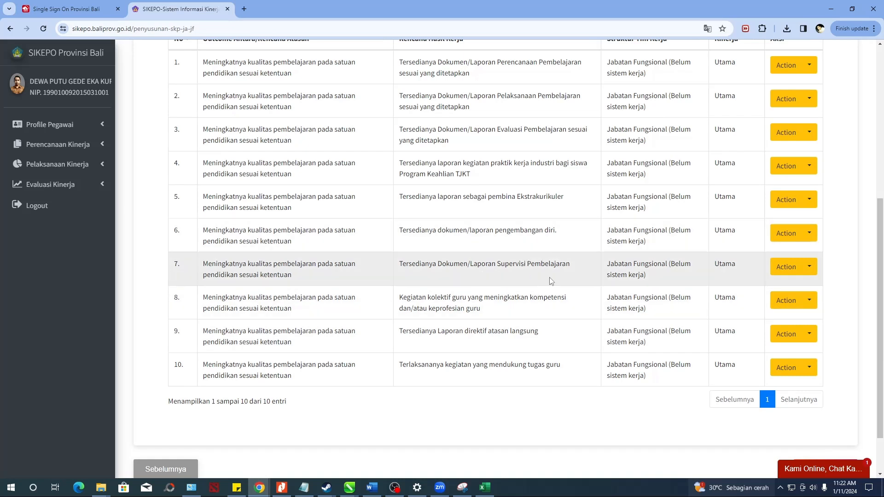
pyautogui.scroll(2, 534, 267)
pyautogui.scroll(-2, 539, 251)
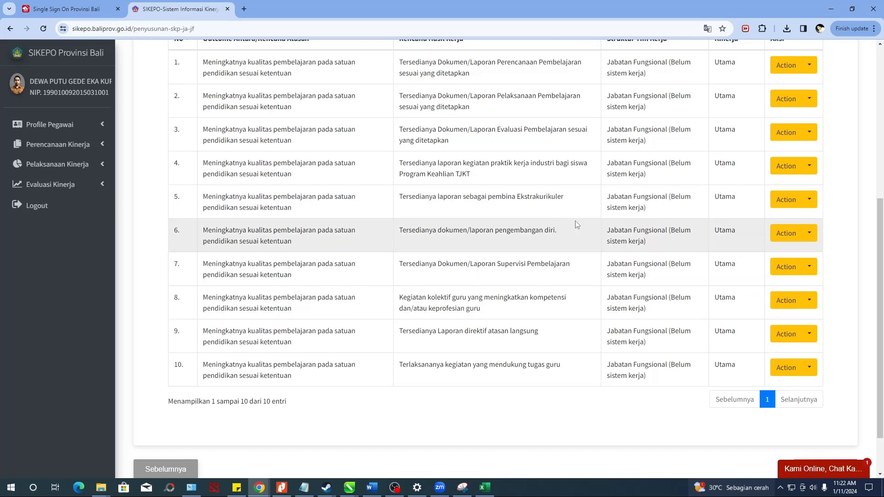
pyautogui.scroll(-1, 576, 223)
pyautogui.scroll(4, 577, 224)
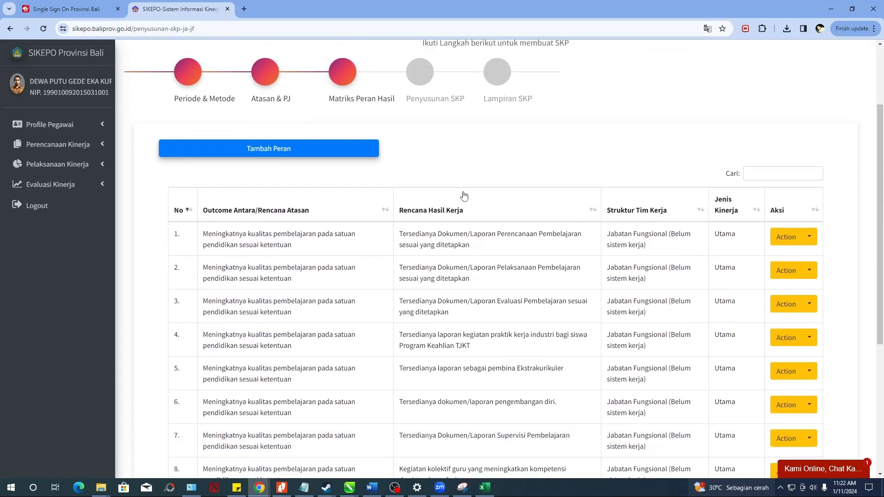
# - Finish the Matriks Peran Hasil stage and proceed to Penyusunan SKP, bringing the list of work plans into view
pyautogui.scroll(-5, 474, 207)
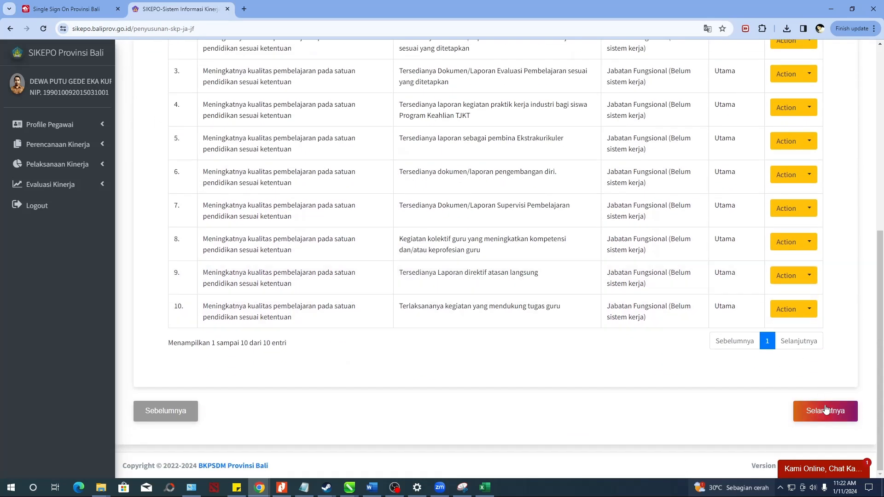
pyautogui.click(825, 412)
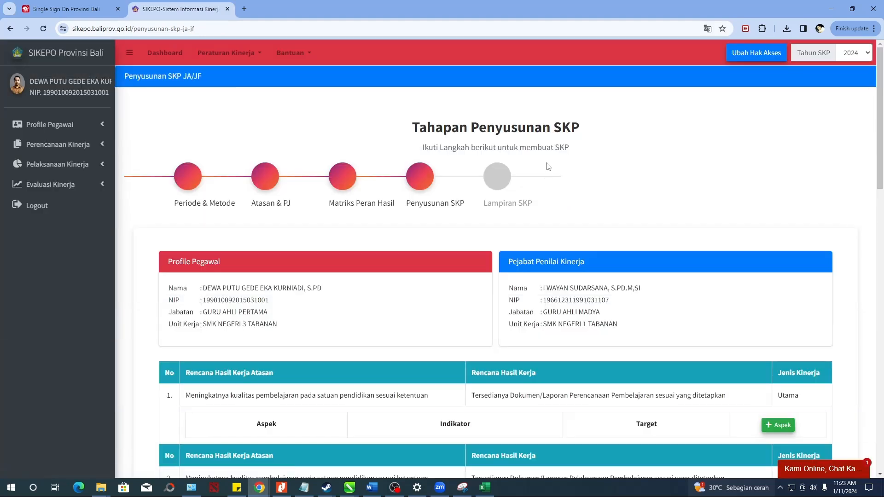
pyautogui.scroll(-1, 550, 173)
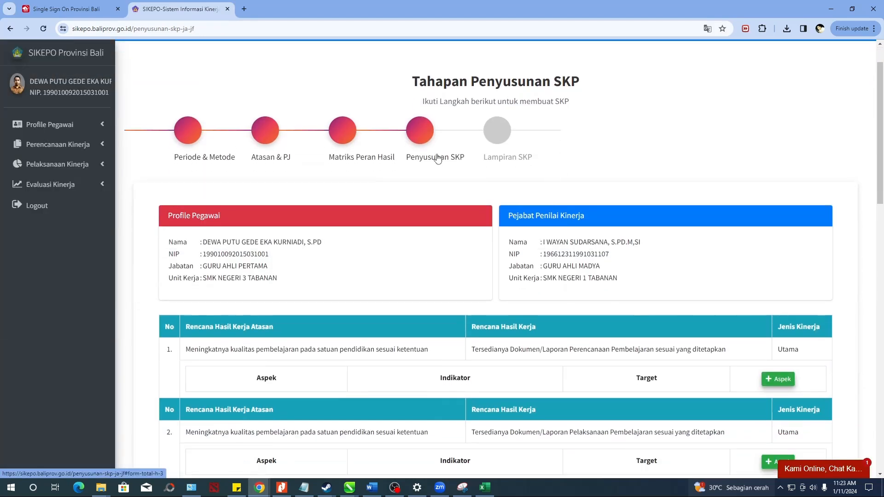
# - Review the work plan list, switch to Excel and examine the Aspek, Indikator Kinerja Individu and Target columns in the SKP Kuantitatif sheet
pyautogui.scroll(-1, 469, 191)
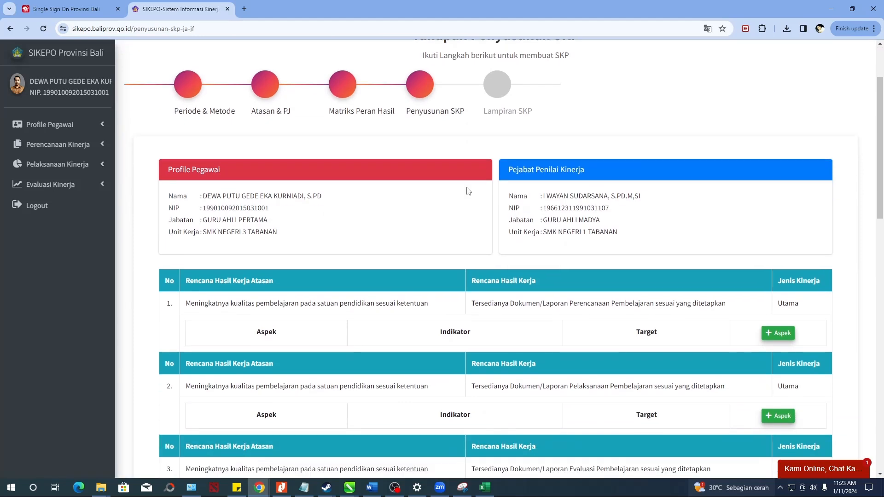
pyautogui.scroll(-1, 413, 196)
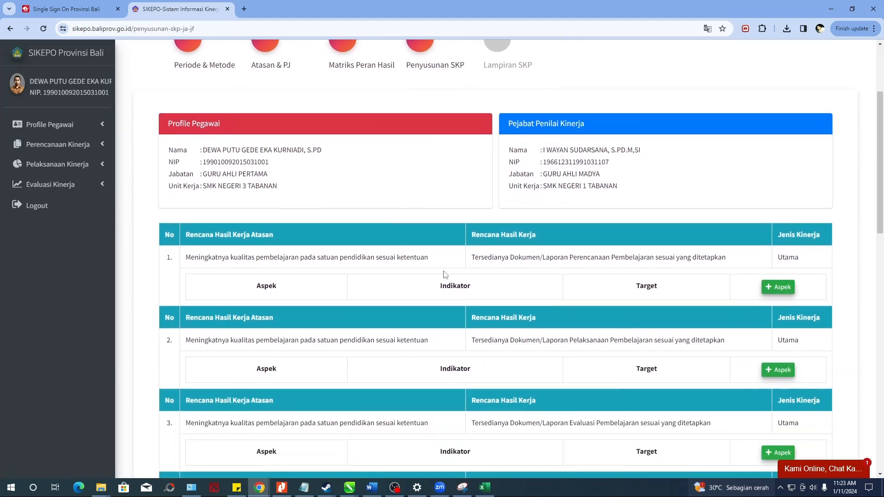
pyautogui.scroll(-1, 480, 223)
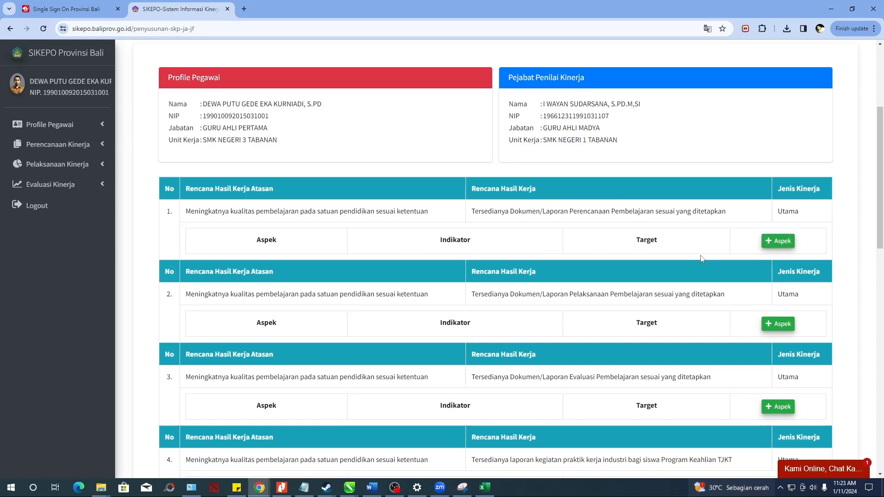
pyautogui.click(485, 487)
pyautogui.scroll(3, 350, 305)
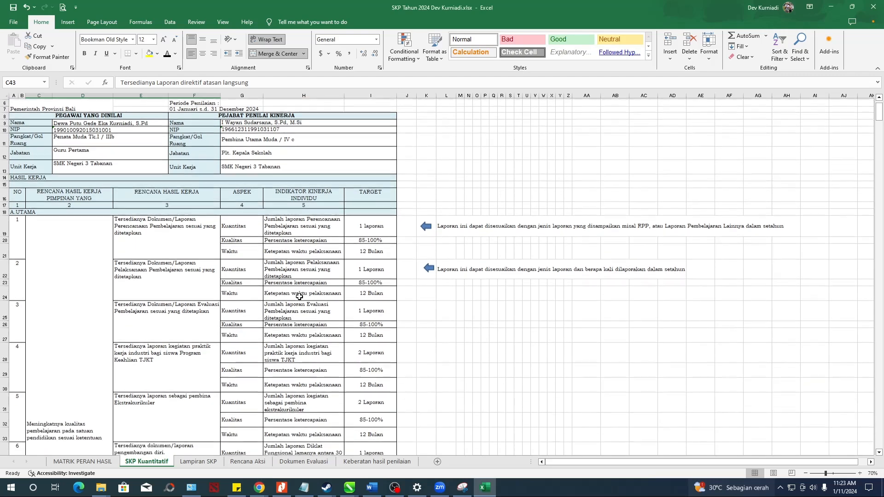
pyautogui.click(255, 250)
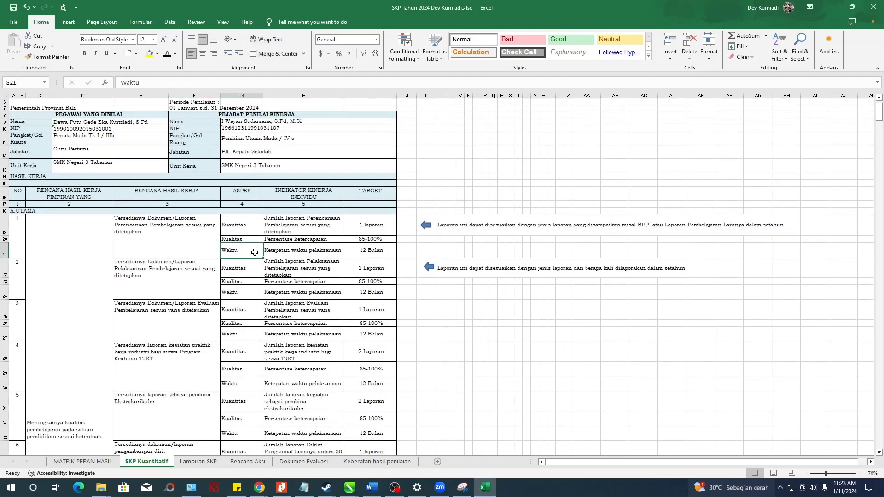
pyautogui.click(256, 196)
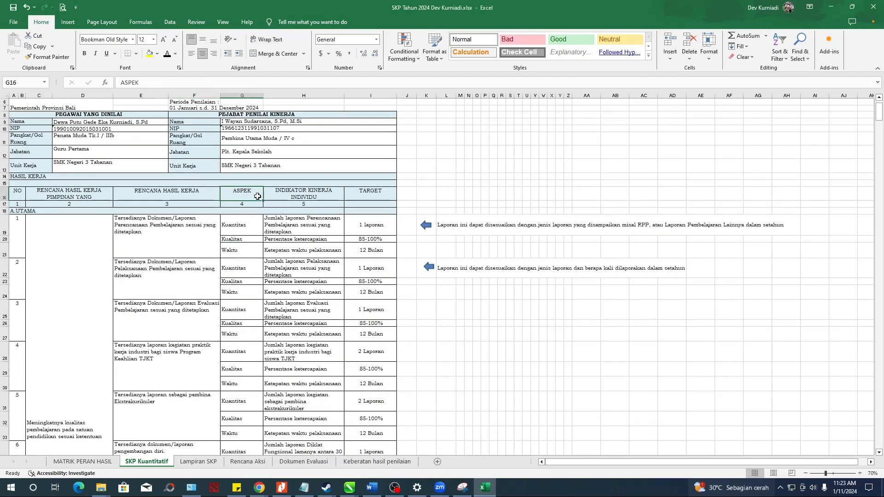
pyautogui.click(307, 197)
pyautogui.click(304, 229)
pyautogui.click(358, 223)
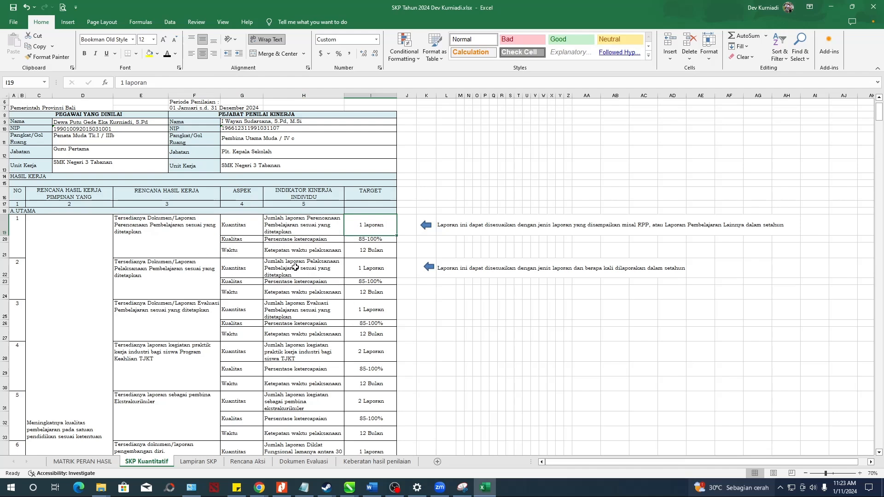
pyautogui.scroll(-3, 279, 311)
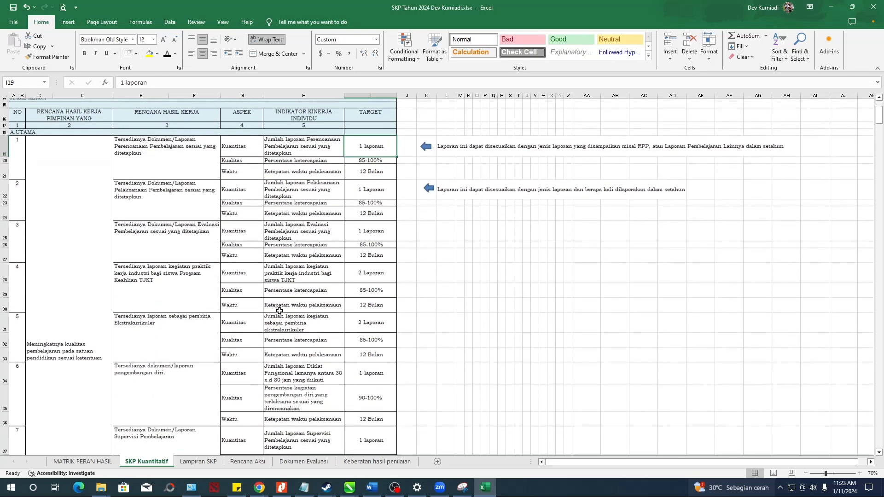
pyautogui.scroll(5, 279, 311)
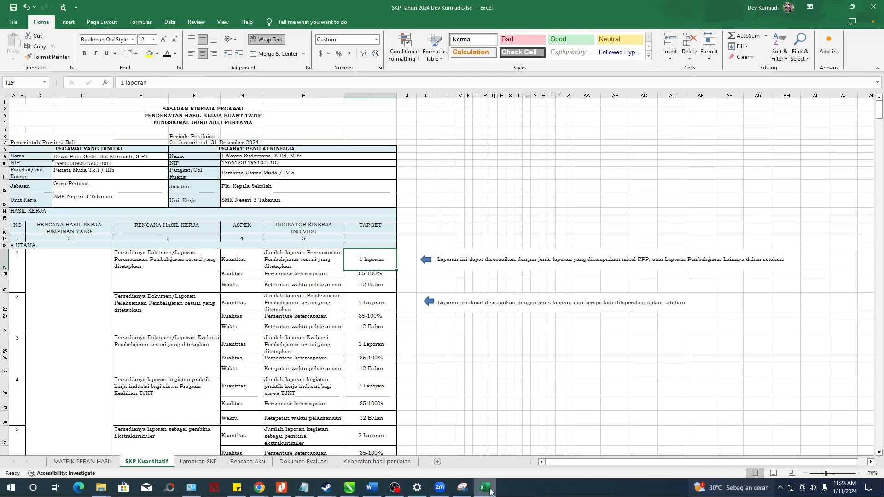
# - Return to Chrome and read work plan 1's Rencana Hasil Kerja Atasan and Rencana Hasil Kerja texts
pyautogui.moveTo(259, 488)
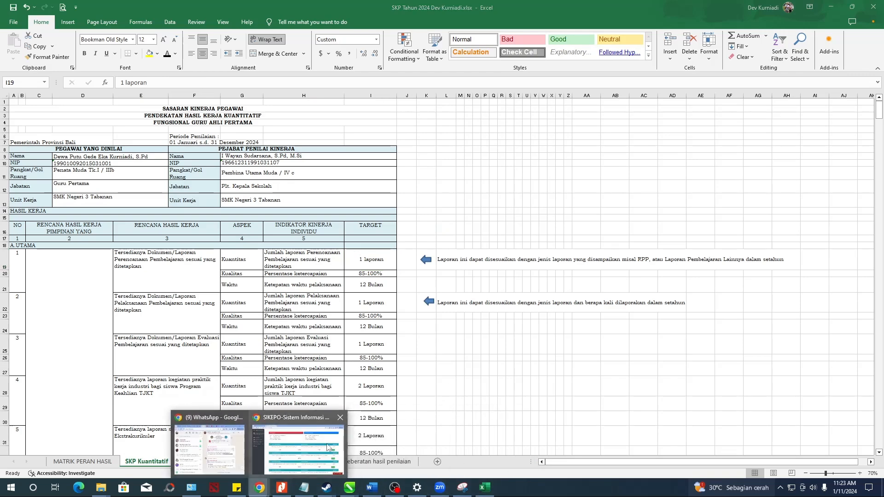
pyautogui.click(335, 439)
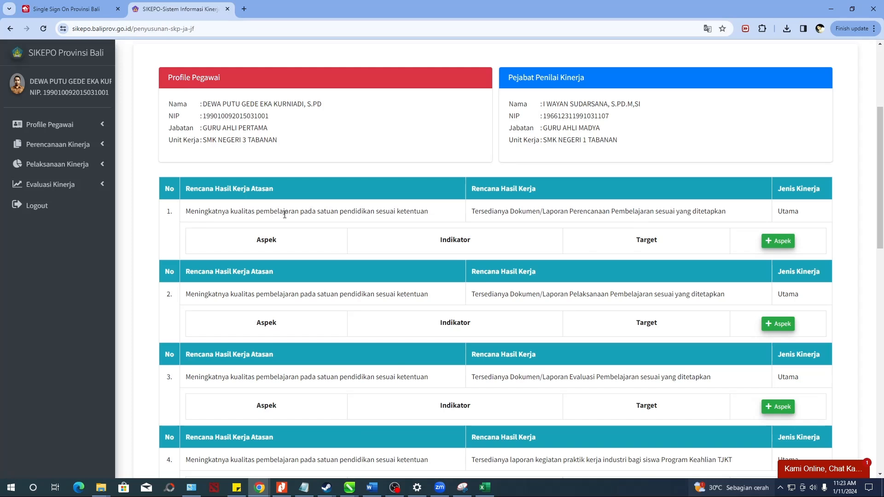
pyautogui.moveTo(343, 214); pyautogui.dragTo(415, 212)
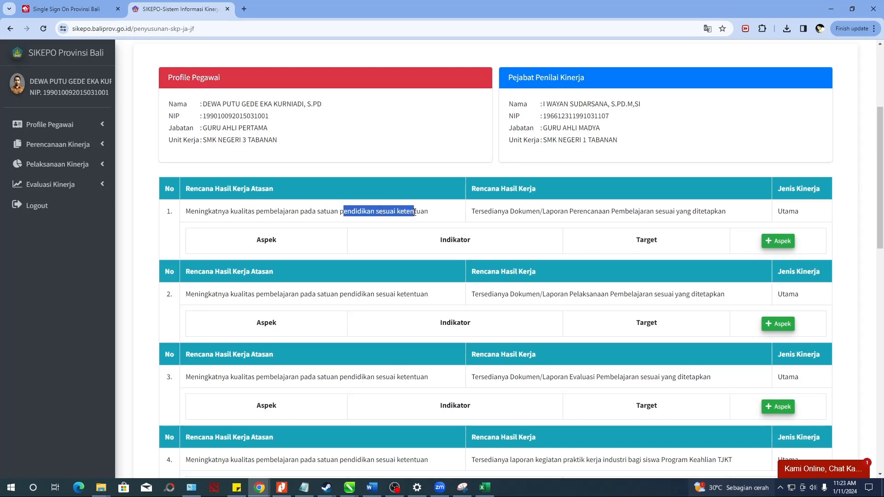
pyautogui.moveTo(222, 212); pyautogui.dragTo(376, 212)
pyautogui.moveTo(474, 213); pyautogui.dragTo(678, 211)
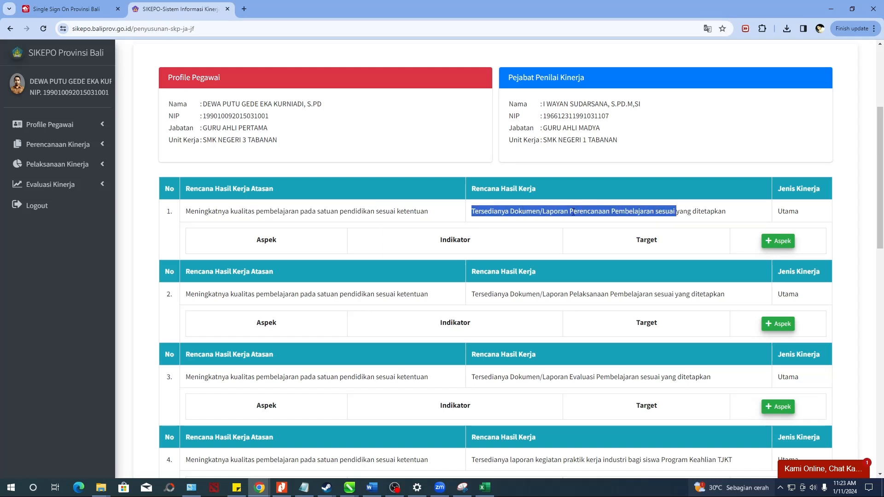
pyautogui.click(631, 212)
pyautogui.doubleClick(580, 212)
pyautogui.click(643, 214)
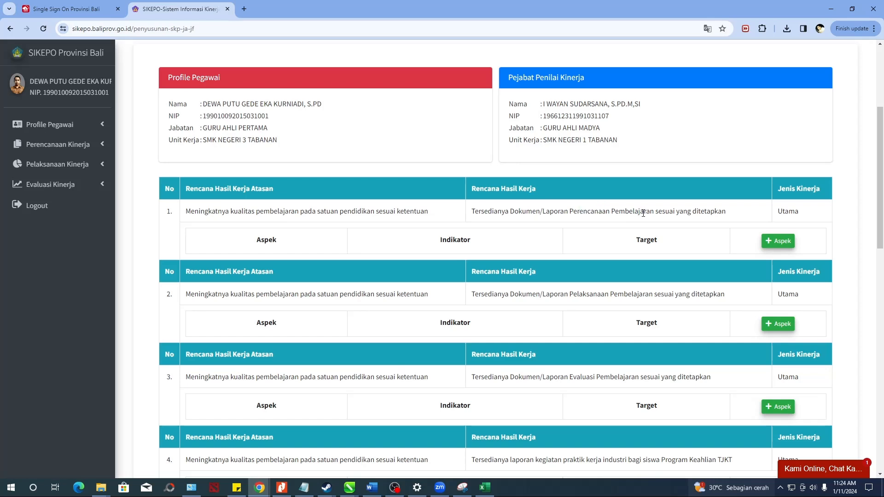
# - Start a new aspect for work plan 1, check the aspect types in Excel, and choose Kuantitas as the Aspek in Chrome
pyautogui.click(778, 241)
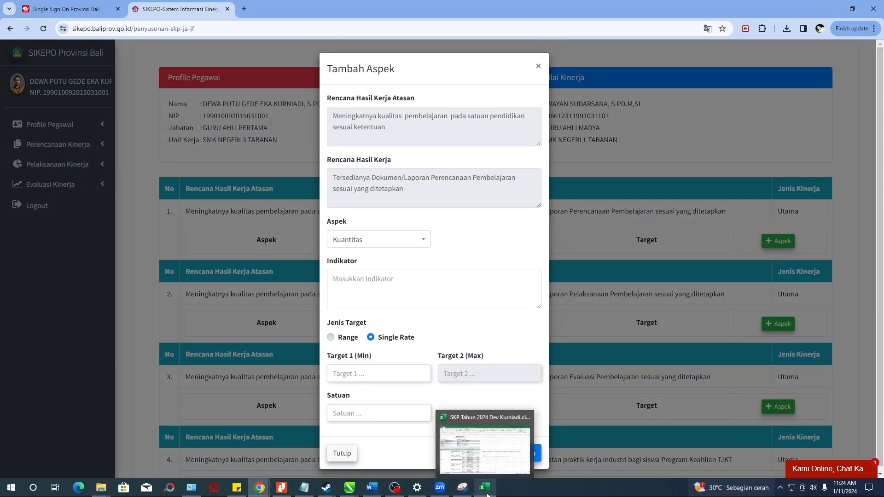
pyautogui.click(479, 459)
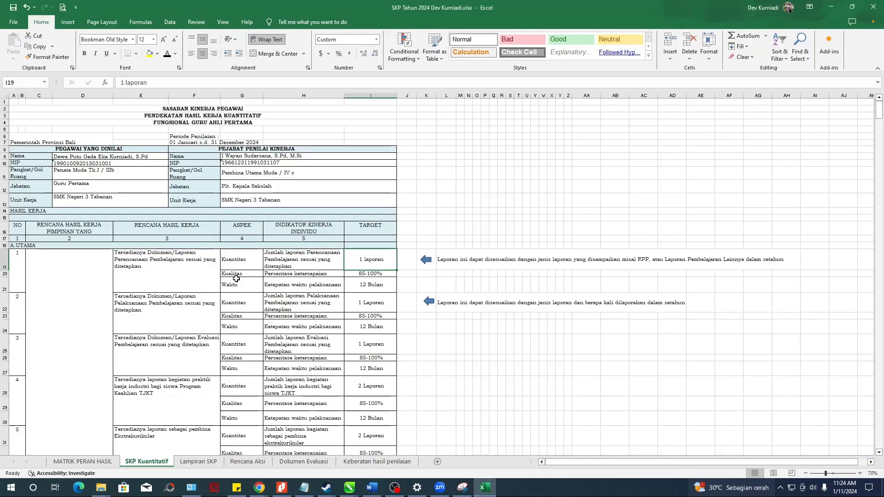
pyautogui.click(239, 259)
pyautogui.click(251, 285)
pyautogui.click(829, 9)
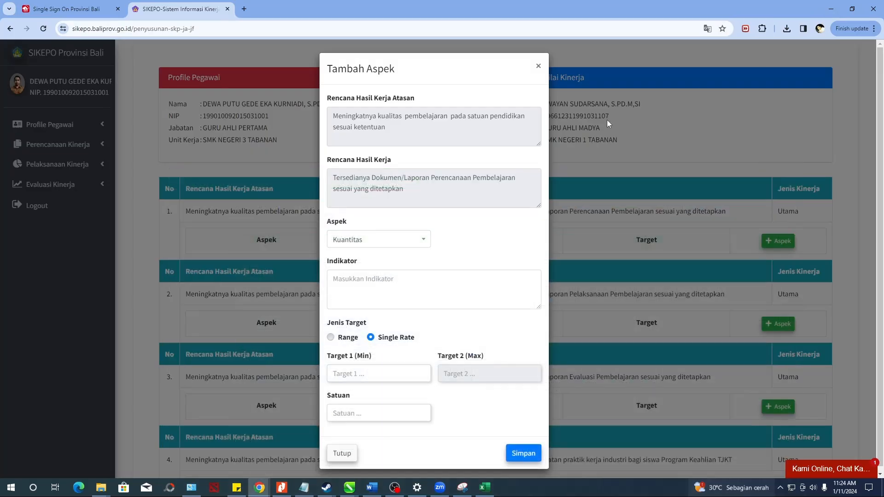
pyautogui.click(348, 243)
pyautogui.click(358, 273)
pyautogui.click(350, 287)
# - Copy "Jumlah laporan Perencanaan Pembelajaran sesuai yang ditetapkan" from Excel into the Kuantitas aspect's Indikator in Chrome
pyautogui.click(484, 487)
pyautogui.click(294, 262)
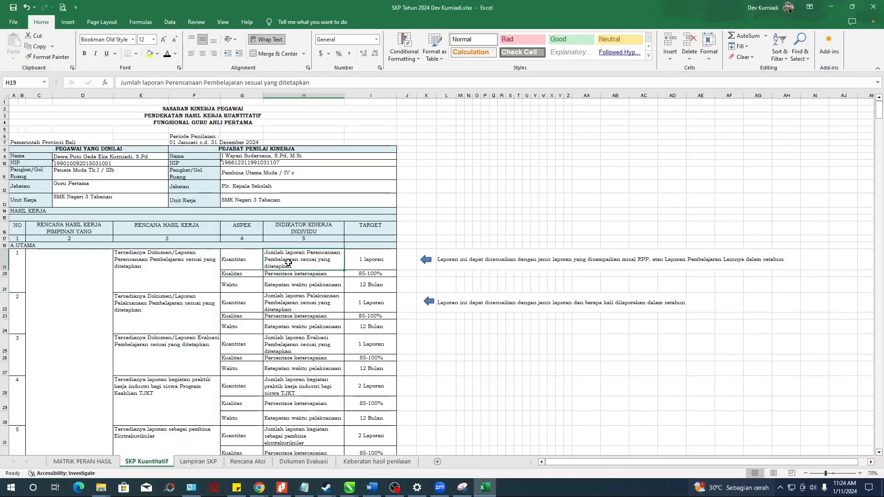
pyautogui.hotkey('ctrl', 'c')
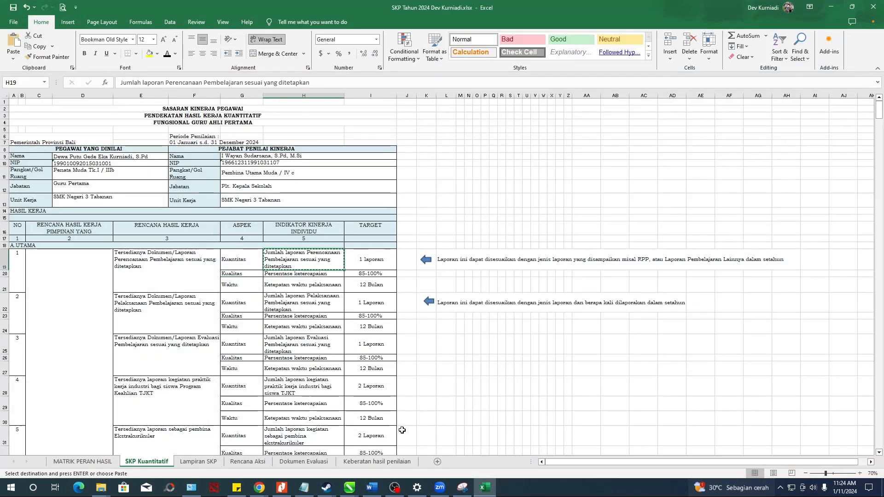
pyautogui.click(491, 490)
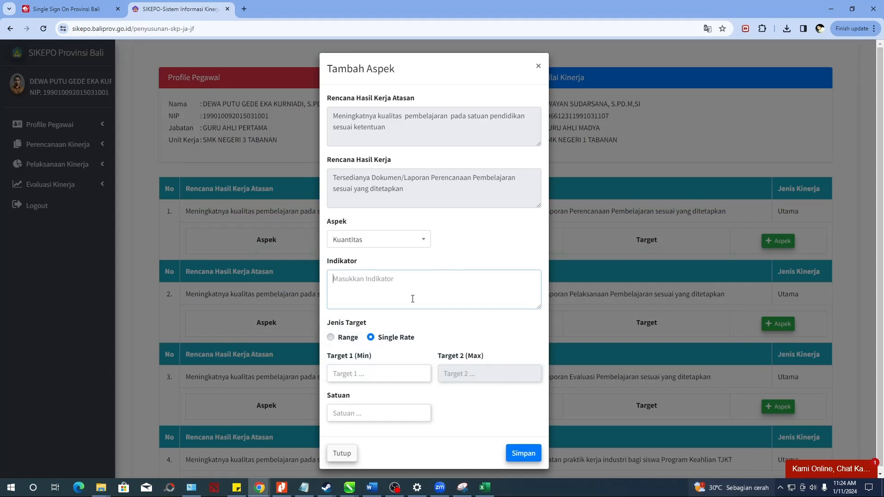
pyautogui.hotkey('ctrl', 'v')
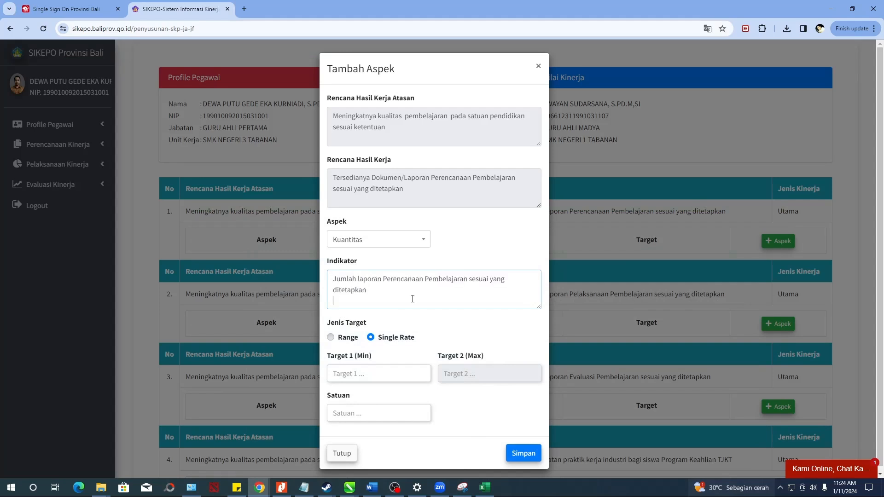
pyautogui.scroll(-1, 395, 290)
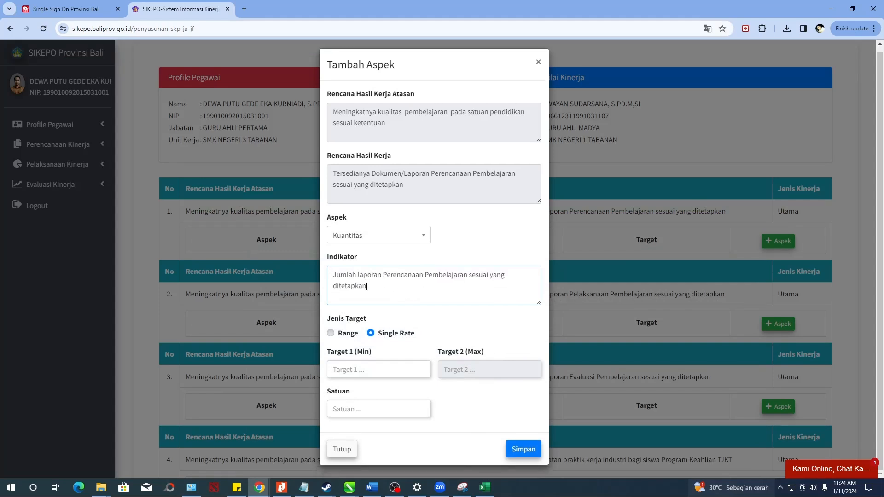
# - Check the Kuantitas target in Excel, then set Target 1 (Min) to 1 and Satuan to Laporan in the Chrome form
pyautogui.click(483, 489)
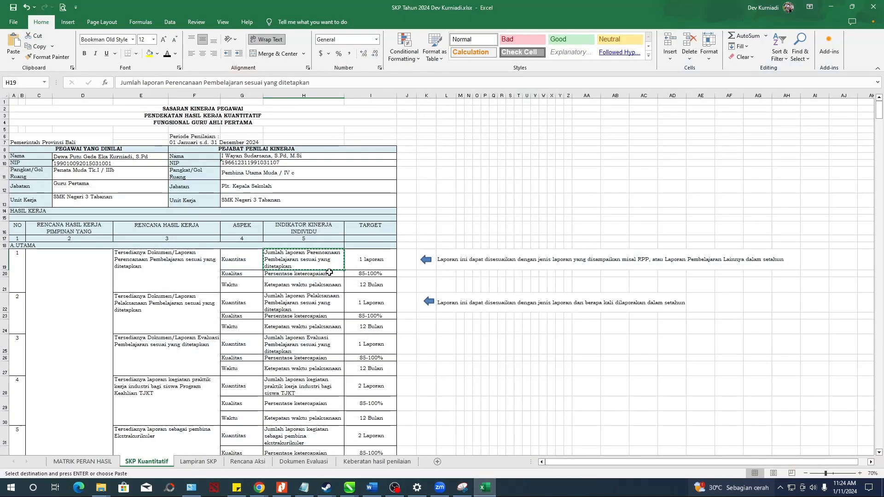
pyautogui.click(486, 491)
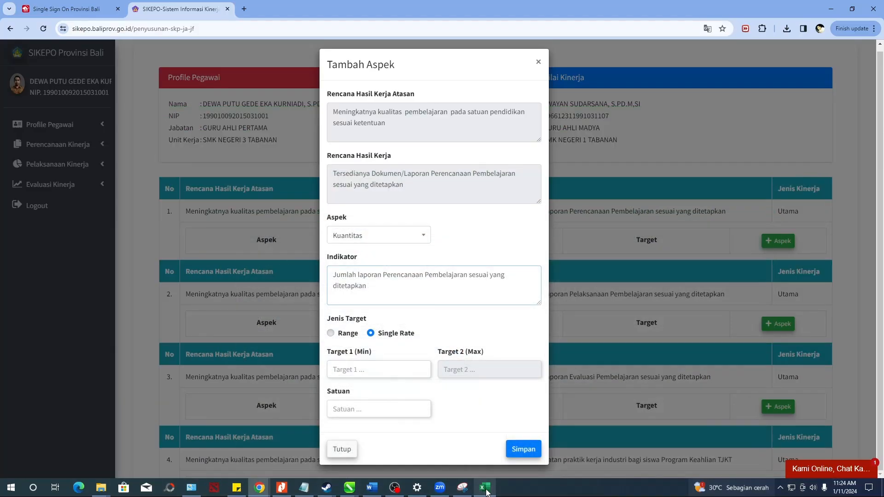
pyautogui.click(486, 491)
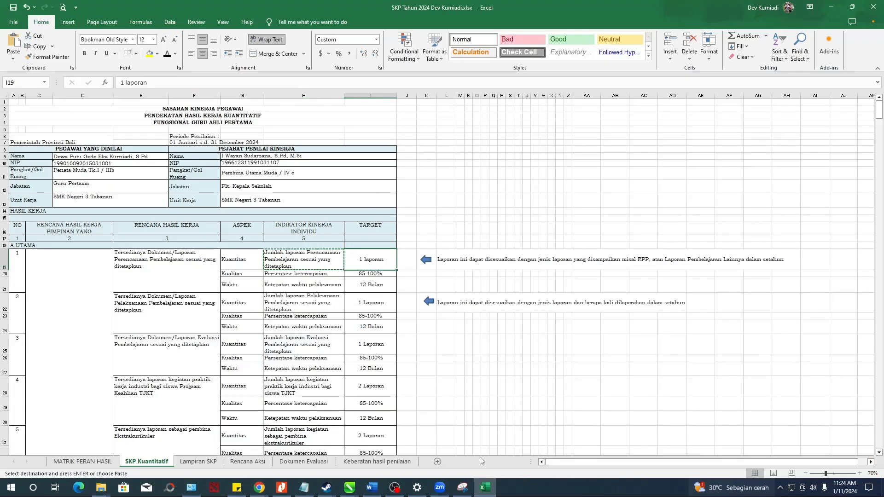
pyautogui.click(485, 488)
pyautogui.click(366, 370)
pyautogui.write('1')
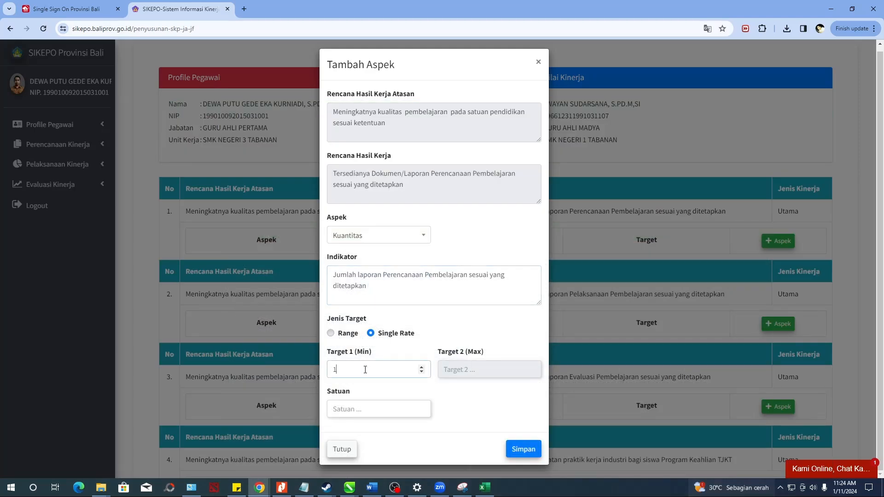
pyautogui.click(370, 411)
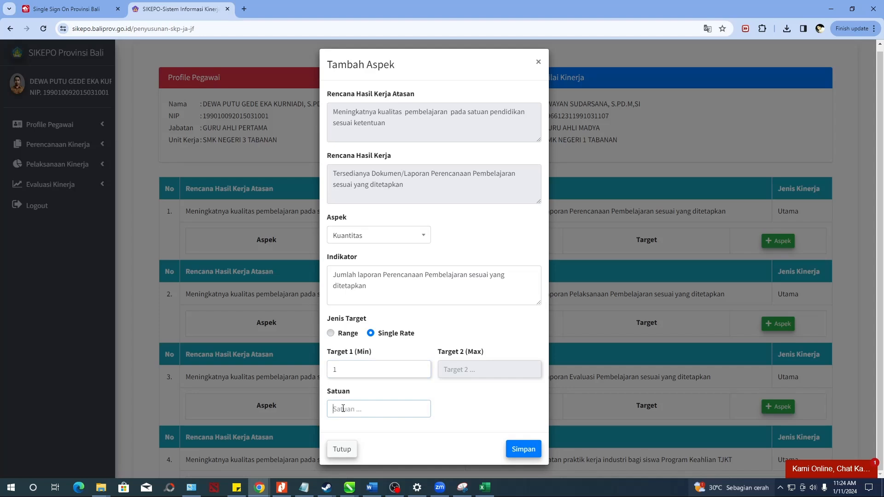
pyautogui.write('Laporan')
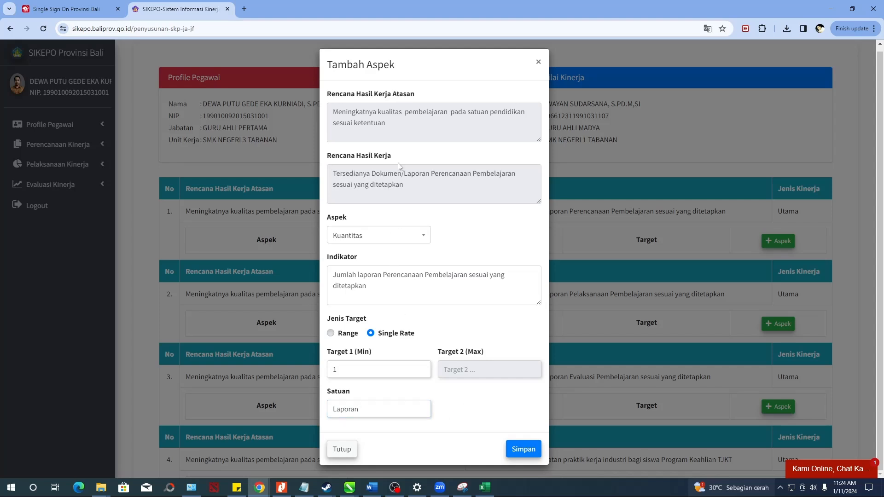
# - Compare the Kuantitas entry with Excel once more, then save the aspect for work plan 1 in Chrome
pyautogui.click(485, 488)
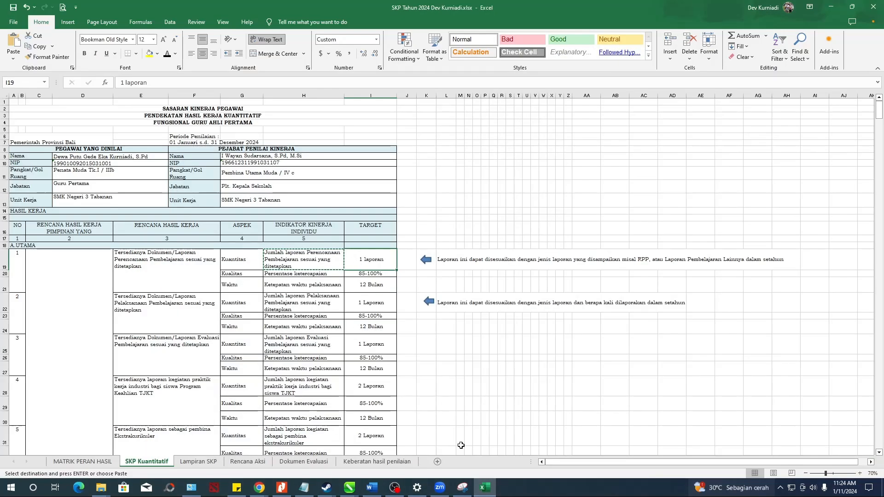
pyautogui.click(485, 487)
pyautogui.click(524, 449)
pyautogui.click(446, 316)
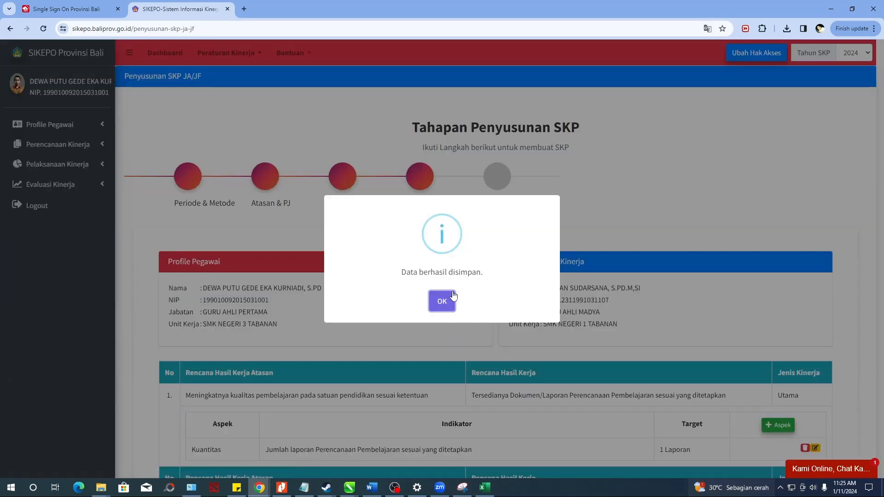
pyautogui.click(452, 297)
# - Start a second aspect for work plan 1 and choose Kualitas as its Aspek
pyautogui.scroll(-6, 509, 230)
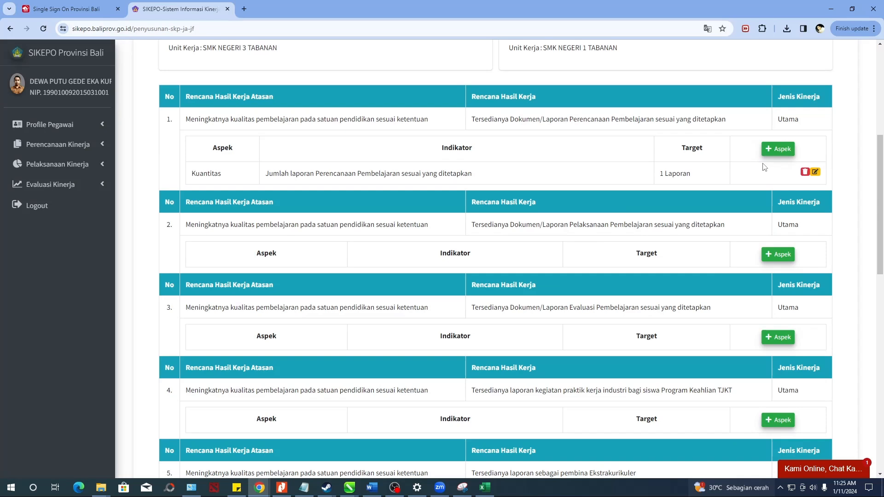
pyautogui.click(775, 150)
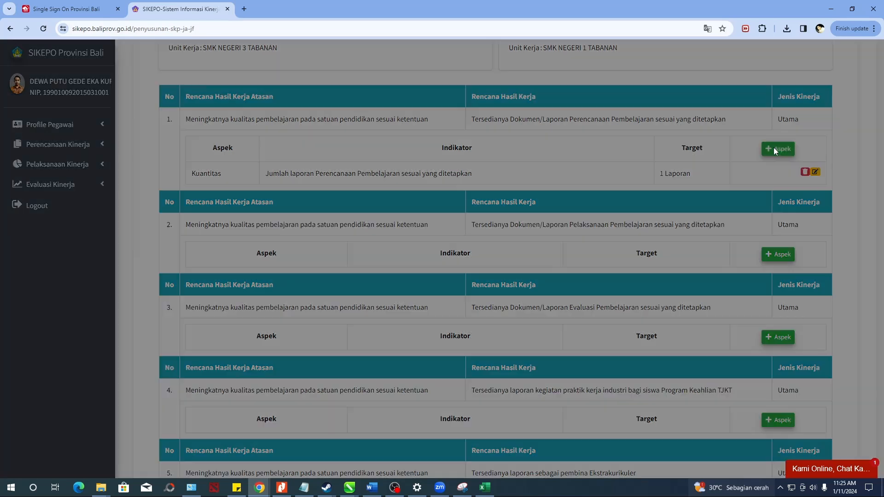
pyautogui.click(349, 241)
pyautogui.click(357, 290)
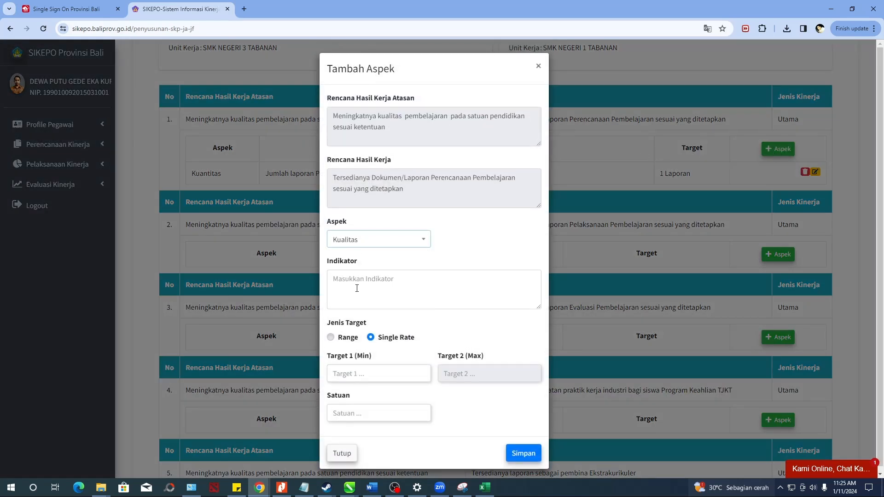
# - Copy "Persentase ketercapaian" from work plan 1's Kualitas row in Excel into the new aspect's Indikator in Chrome
pyautogui.click(484, 488)
pyautogui.click(307, 274)
pyautogui.hotkey('ctrl', 'c')
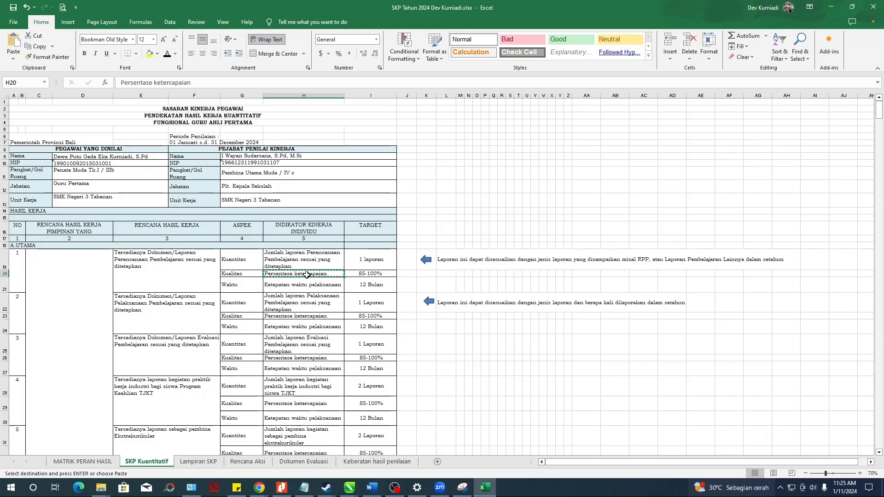
pyautogui.click(485, 488)
pyautogui.click(390, 279)
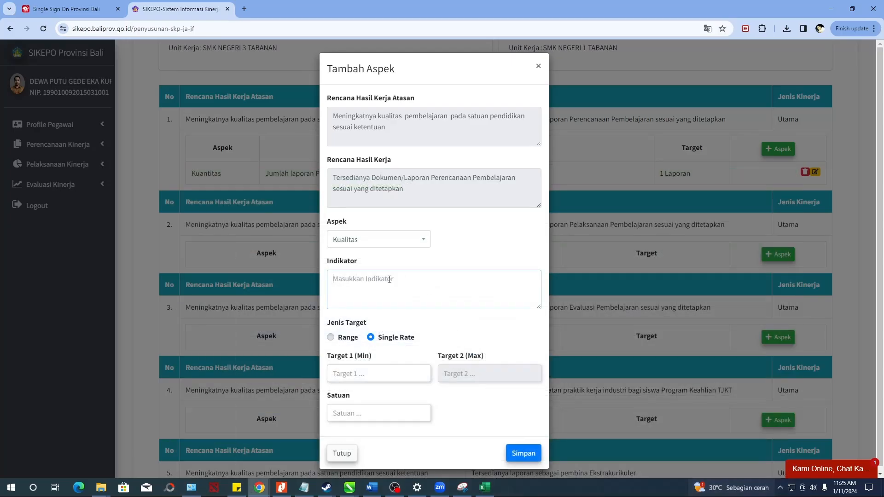
pyautogui.hotkey('ctrl', 'v')
# - Check work plan 1's Kualitas target in Excel and set the Jenis Target to Range in the Chrome form
pyautogui.click(486, 487)
pyautogui.click(369, 275)
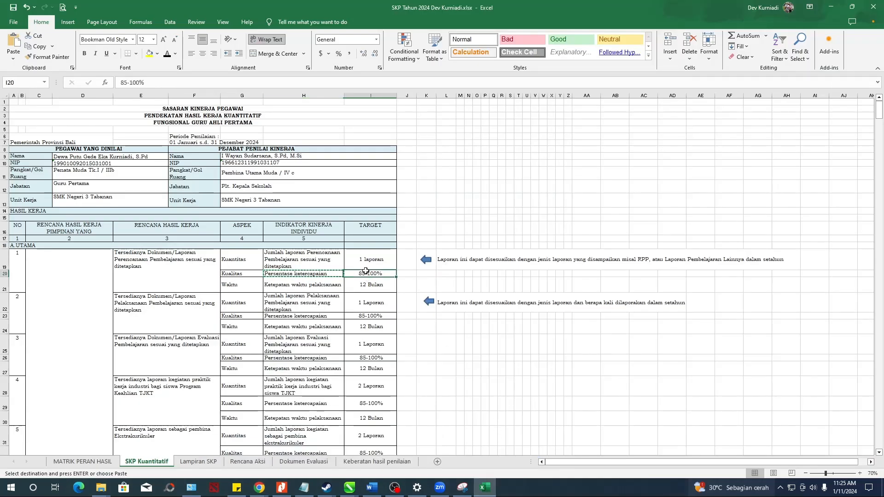
pyautogui.moveTo(486, 491)
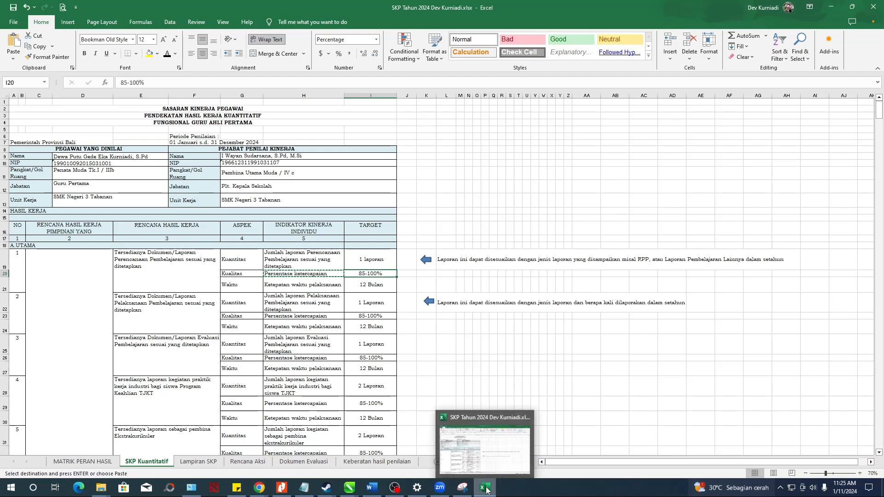
pyautogui.click(487, 491)
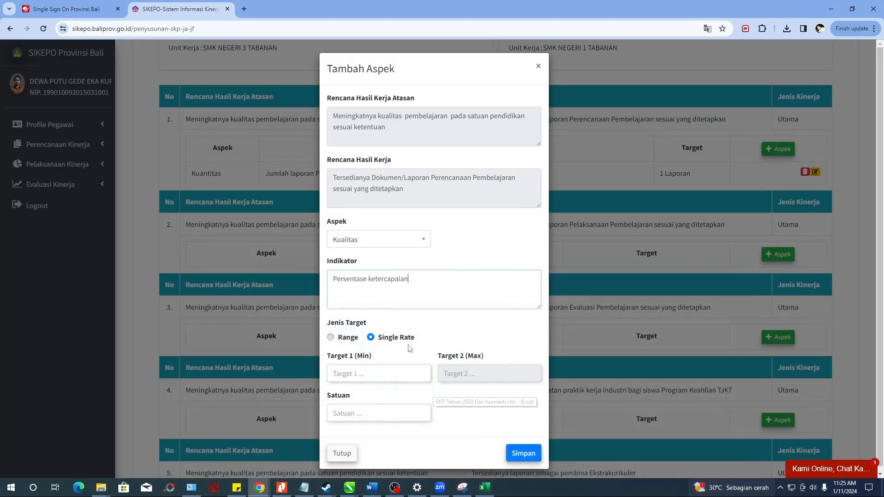
pyautogui.click(331, 337)
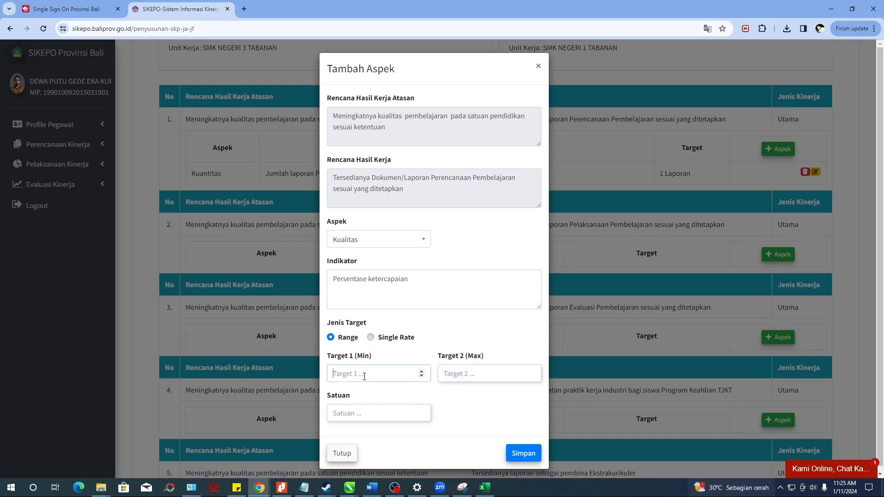
pyautogui.click(487, 491)
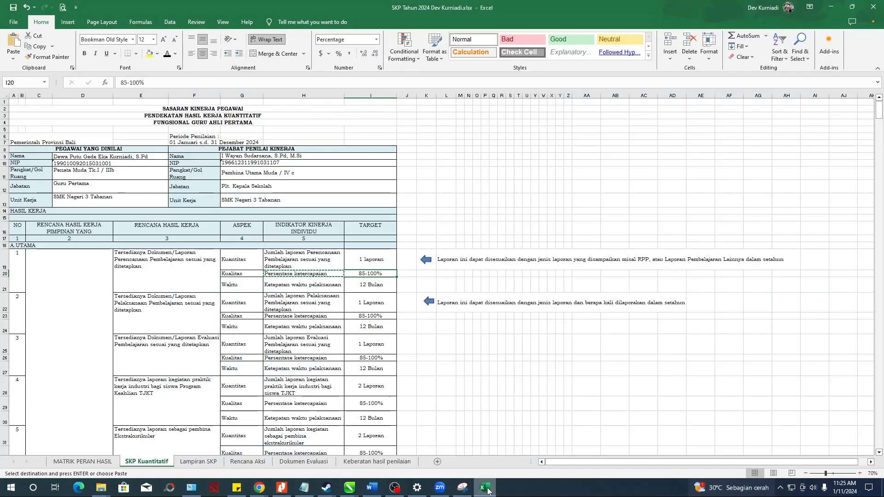
pyautogui.click(487, 492)
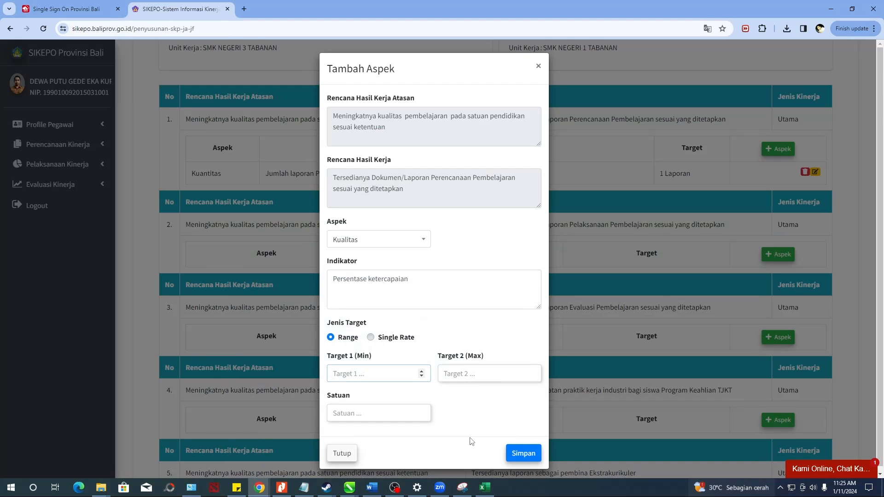
# - Set the Kualitas target range to 85 and 100 with Satuan Persen, then save the aspect
pyautogui.write('85')
pyautogui.click(475, 373)
pyautogui.write('100')
pyautogui.click(370, 419)
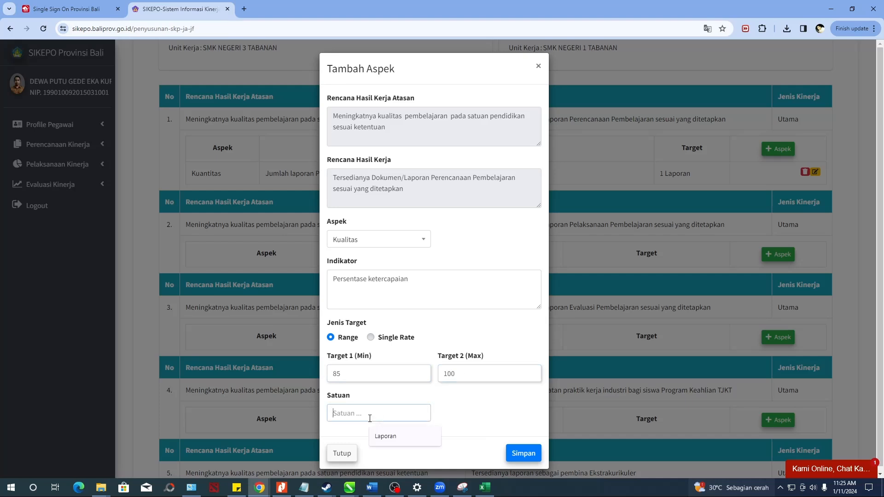
pyautogui.write('Persen')
pyautogui.click(464, 415)
pyautogui.scroll(-1, 365, 367)
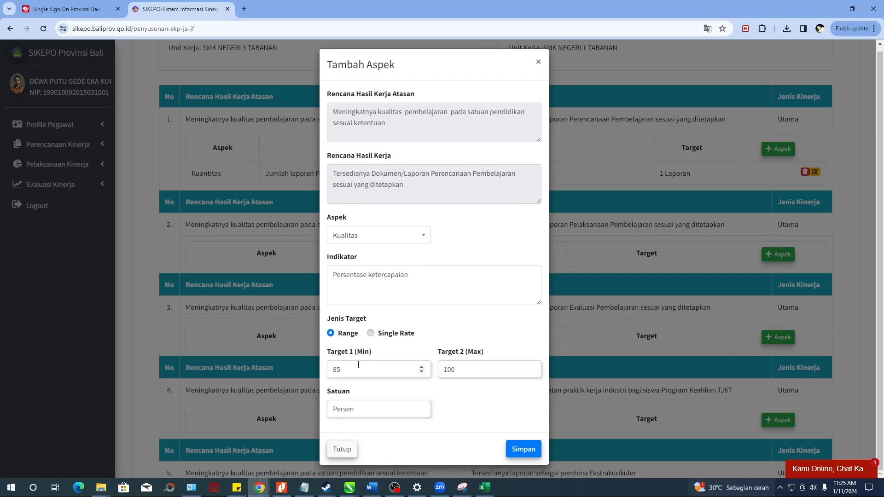
pyautogui.click(523, 451)
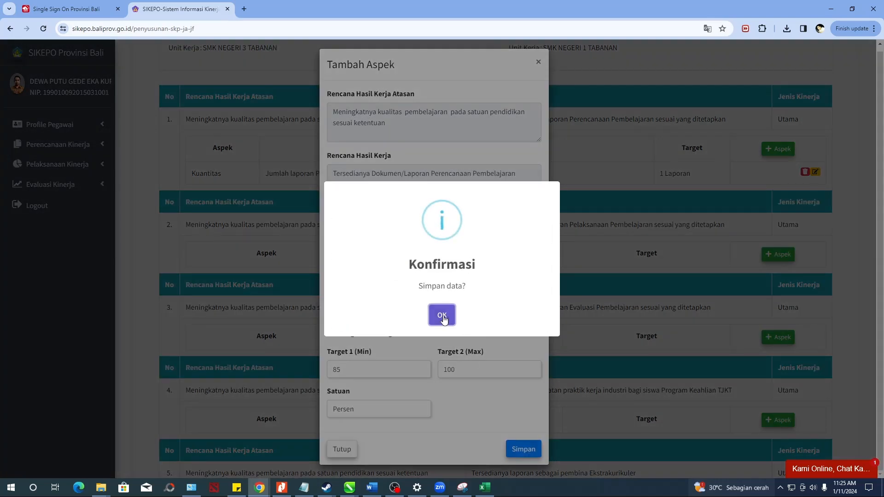
pyautogui.click(444, 318)
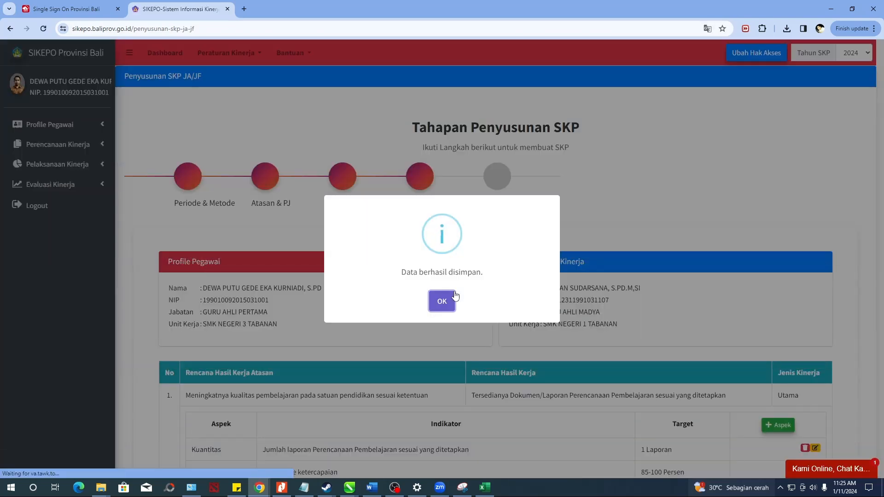
pyautogui.click(442, 301)
# - Edit work plan 1's Kualitas aspect to use % as its Satuan and save the change
pyautogui.scroll(-2, 518, 291)
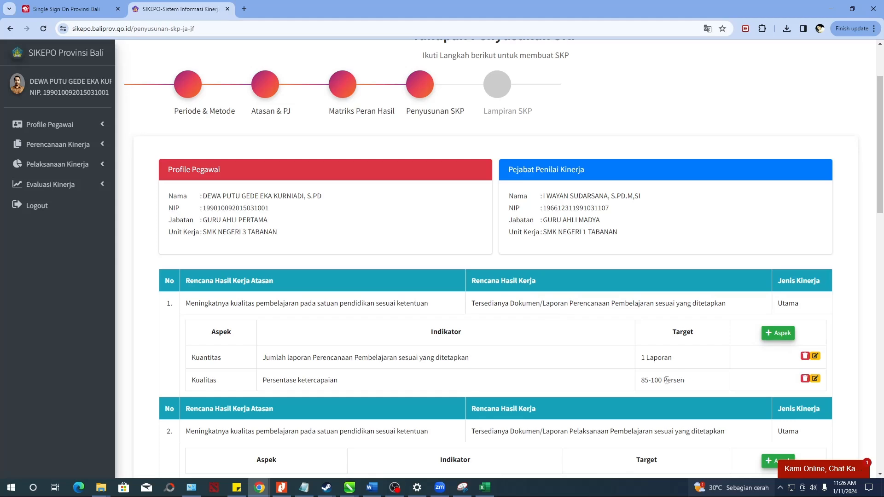
pyautogui.click(816, 379)
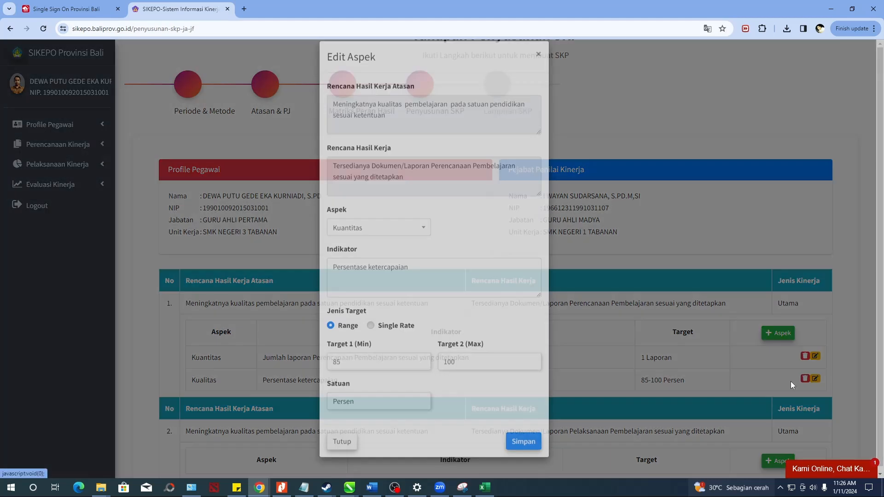
pyautogui.moveTo(385, 408); pyautogui.dragTo(329, 408)
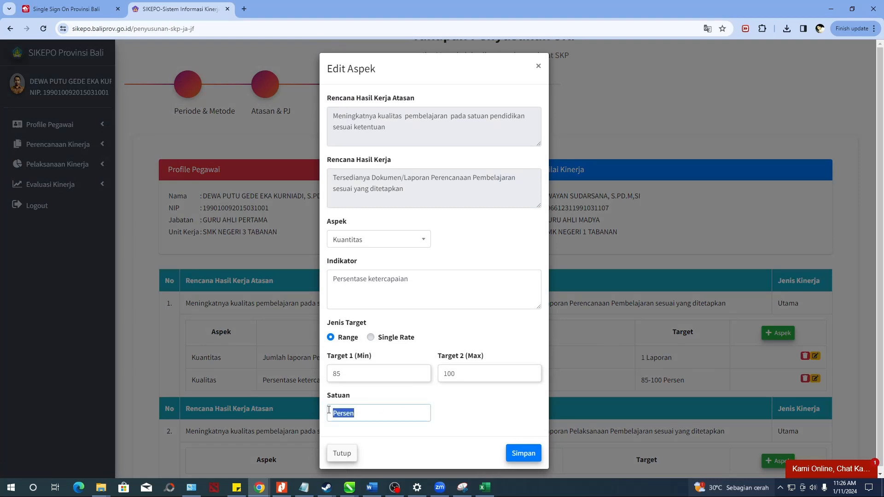
pyautogui.write('%')
pyautogui.press('BackSpace')
pyautogui.write('%')
pyautogui.click(524, 453)
pyautogui.click(439, 315)
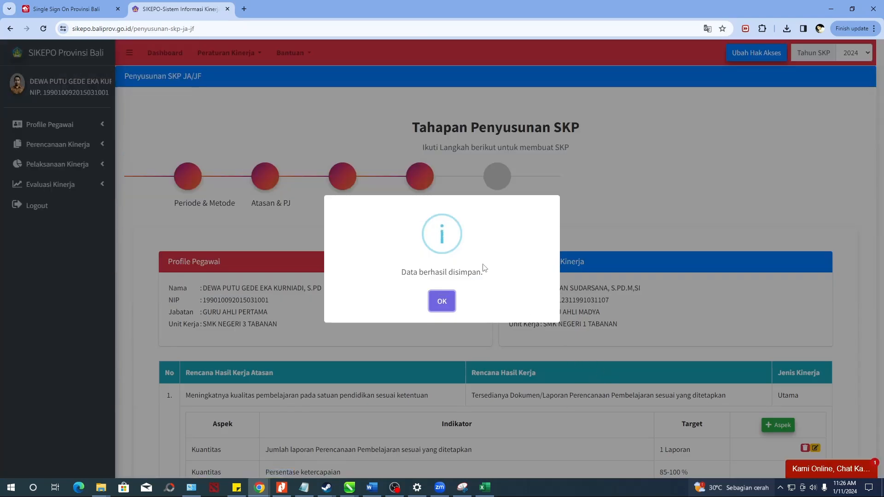
pyautogui.click(455, 300)
# - Change the Aspek of work plan 1's "Persentase ketercapaian" entry to Kualitas and save it
pyautogui.scroll(-3, 663, 342)
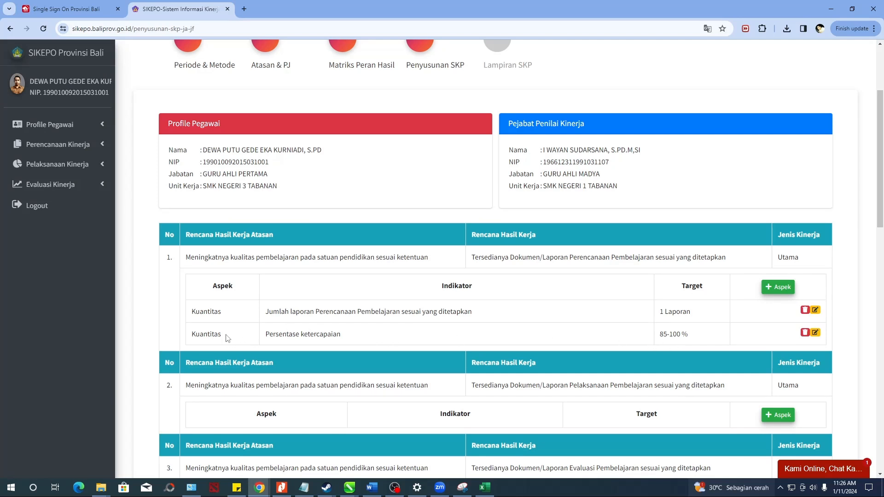
pyautogui.moveTo(196, 335); pyautogui.dragTo(222, 338)
pyautogui.click(815, 332)
pyautogui.click(361, 240)
pyautogui.click(365, 292)
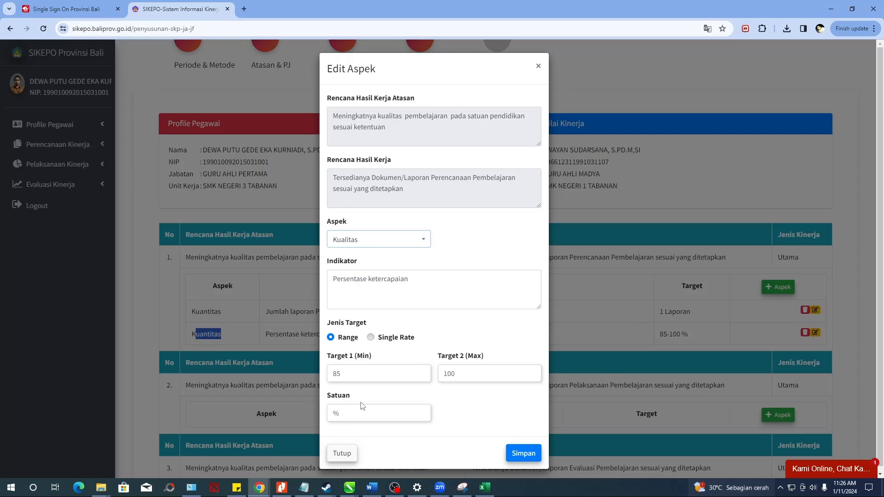
pyautogui.click(515, 454)
pyautogui.click(444, 315)
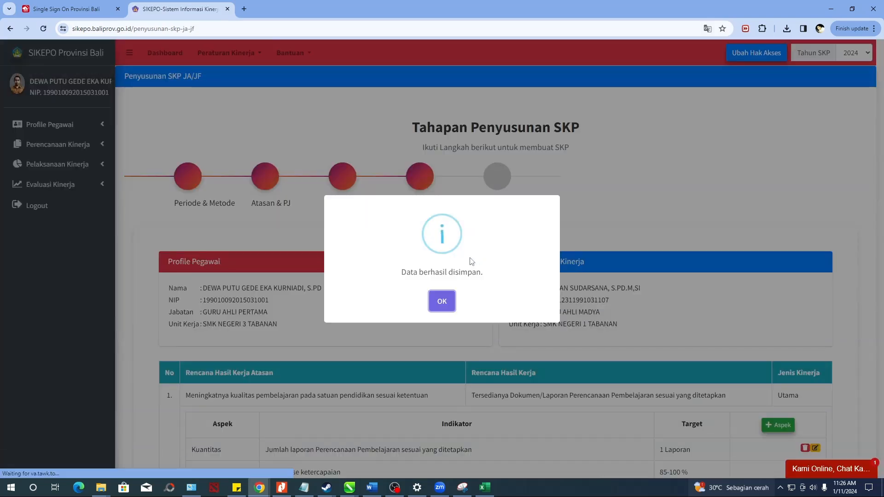
pyautogui.click(453, 302)
# - Start a third aspect for work plan 1 and choose Waktu as its Aspek
pyautogui.scroll(-3, 220, 329)
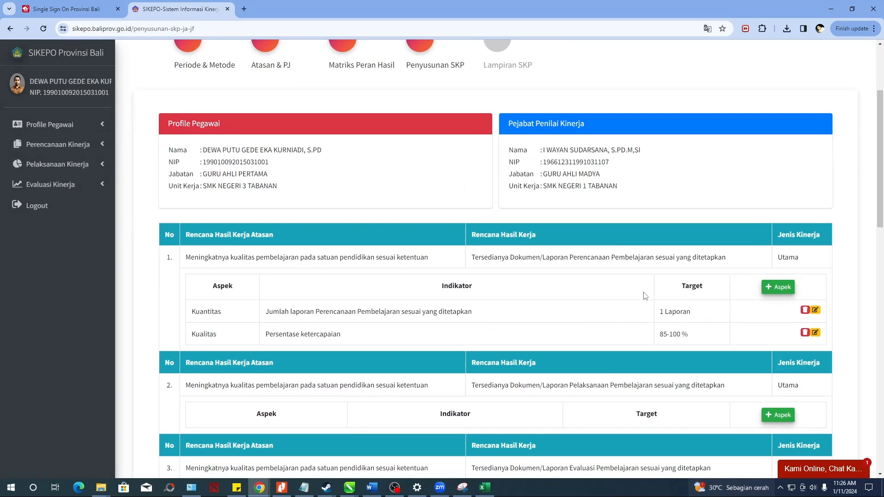
pyautogui.click(777, 287)
pyautogui.click(362, 239)
pyautogui.click(347, 310)
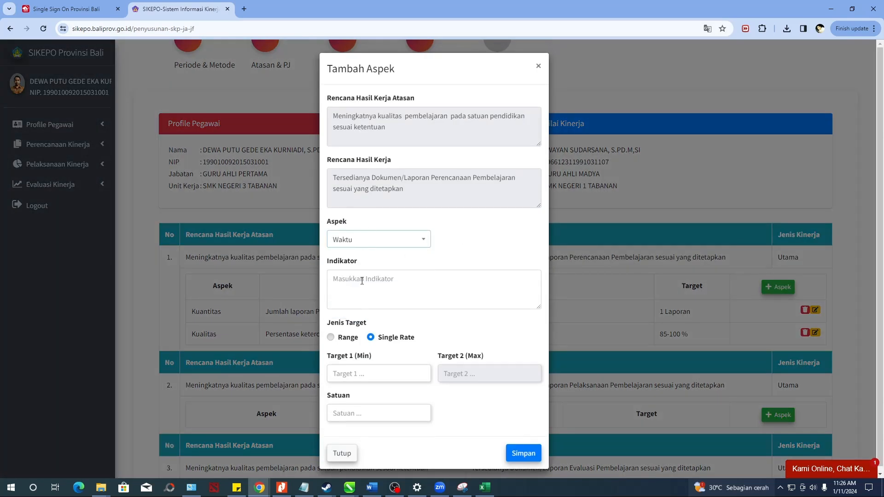
# - Copy "Ketepatan waktu pelaksanaan" from work plan 1's Waktu row in Excel into the Indikator in Chrome
pyautogui.click(484, 488)
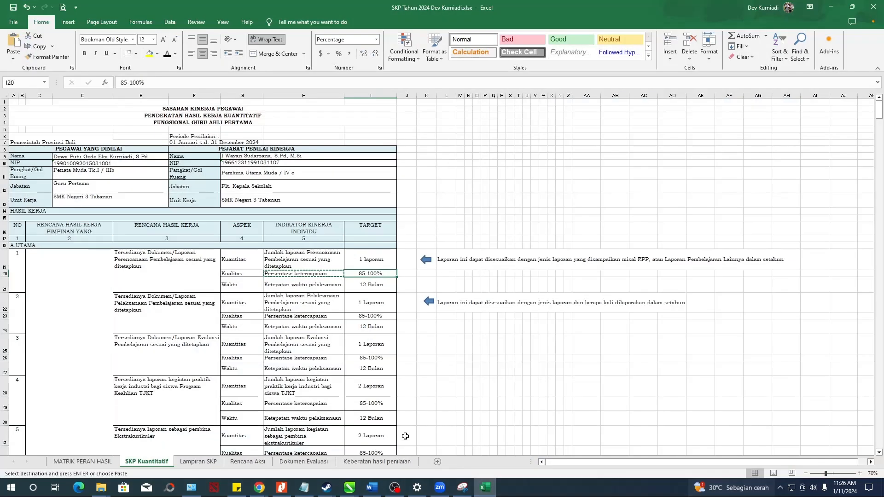
pyautogui.click(301, 288)
pyautogui.hotkey('ctrl', 'c')
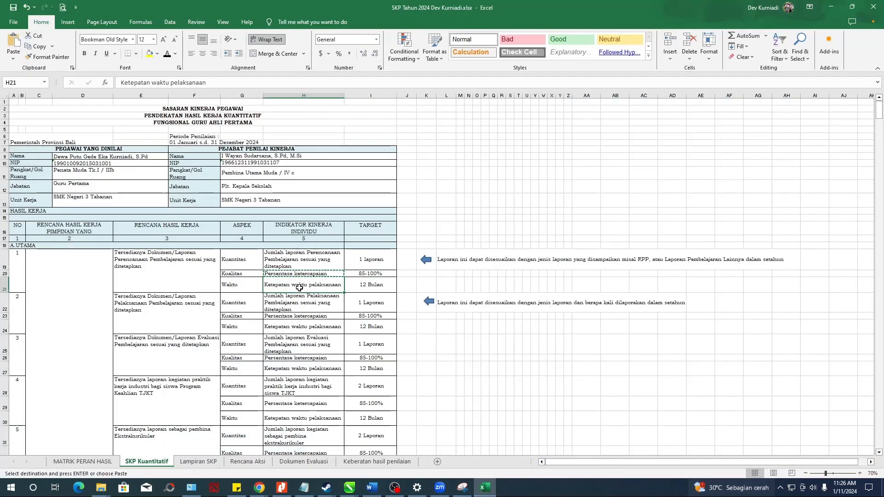
pyautogui.hotkey('alt', 'Tab')
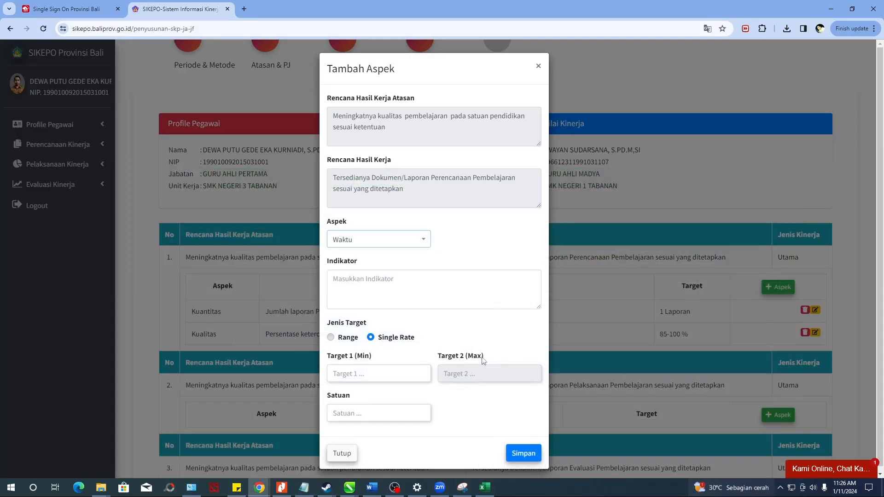
pyautogui.hotkey('ctrl', 'v')
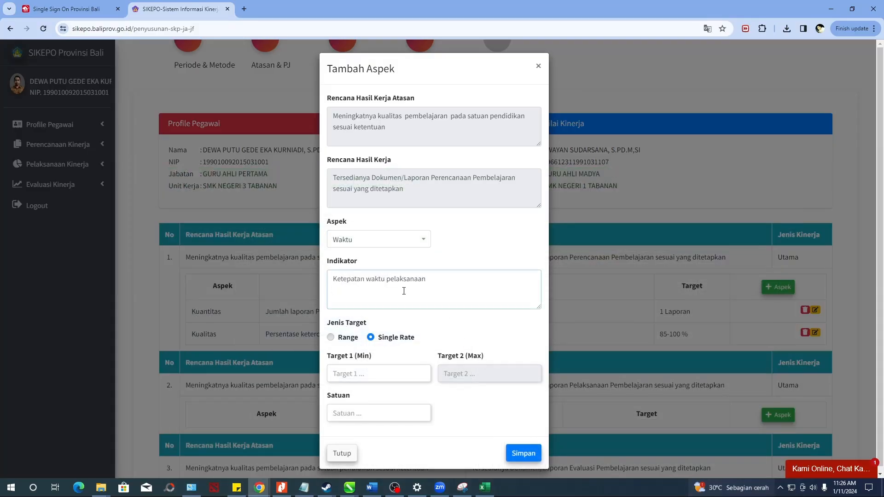
# - Check the Waktu target in Excel, then set Single Rate, Target 1 (Min) 12 and Satuan Bulan in the Chrome form
pyautogui.click(331, 337)
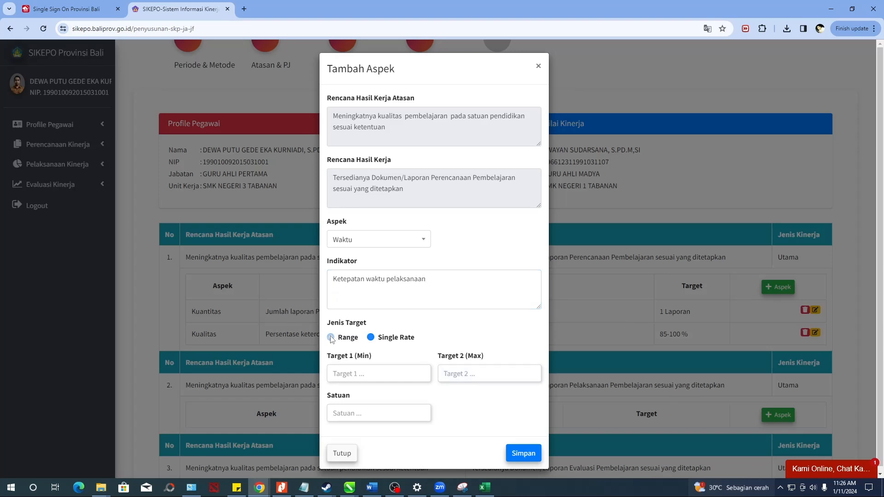
pyautogui.click(370, 337)
pyautogui.click(486, 488)
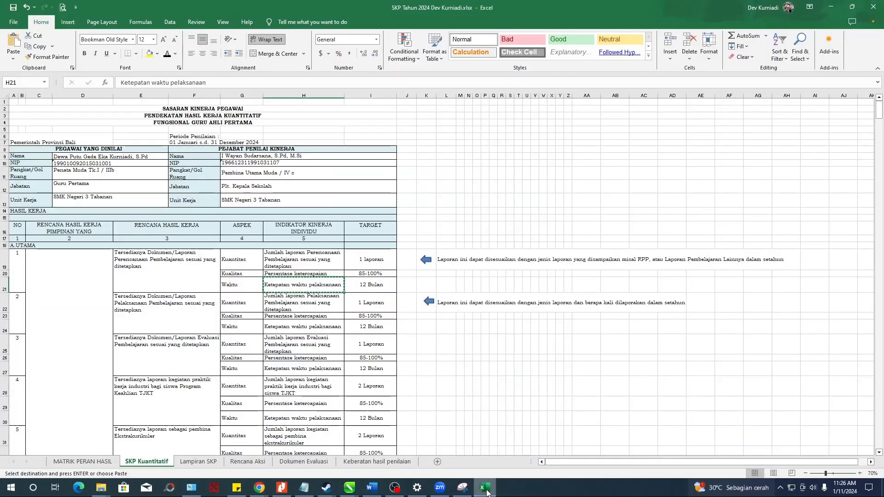
pyautogui.click(486, 489)
pyautogui.click(359, 375)
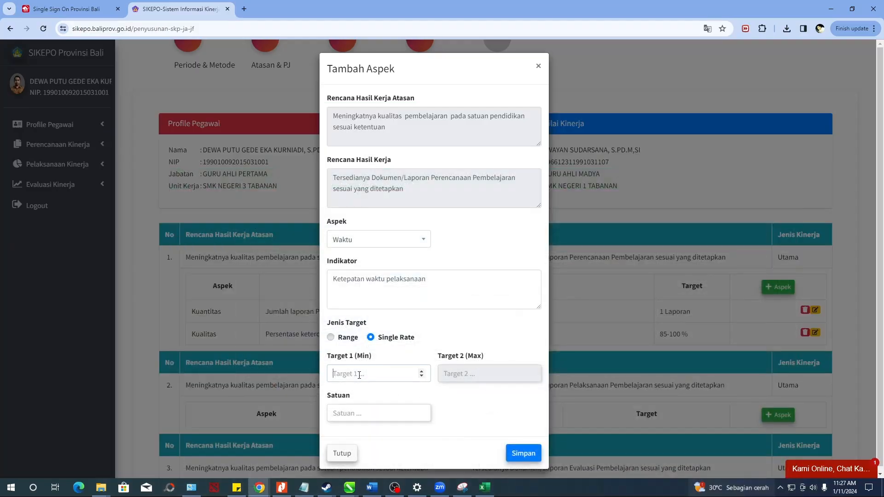
pyautogui.write('12')
pyautogui.click(357, 415)
pyautogui.write('Bulan')
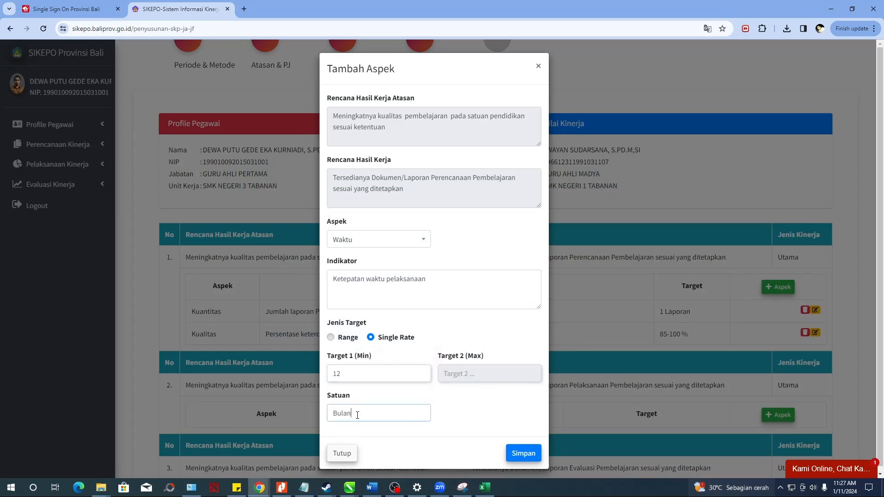
# - Save the Waktu aspect for work plan 1 and return to the list of work plans
pyautogui.click(523, 453)
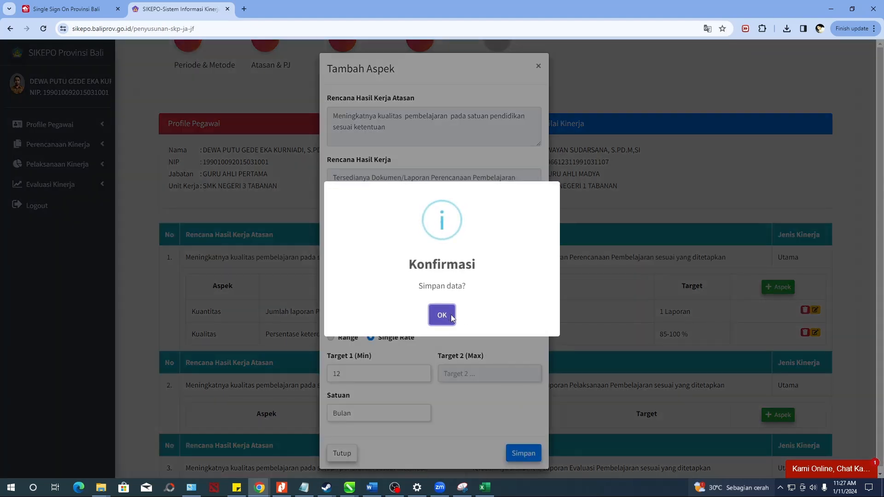
pyautogui.click(446, 316)
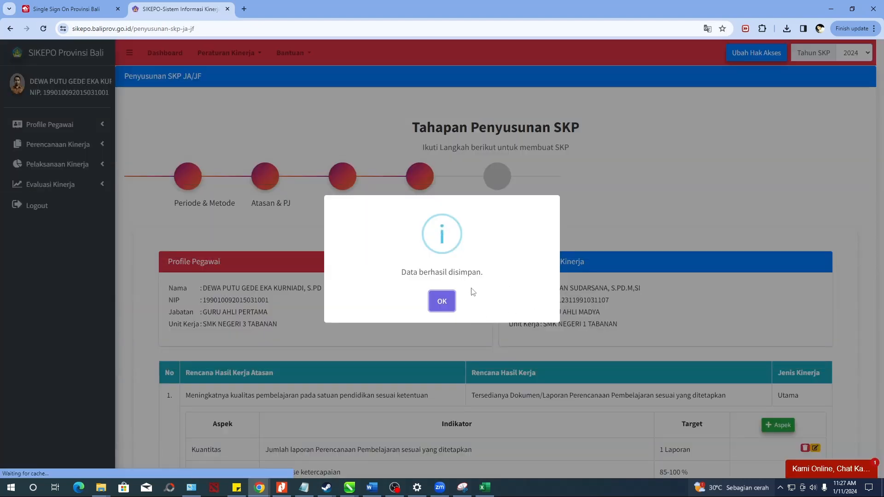
pyautogui.click(445, 301)
pyautogui.scroll(-3, 661, 336)
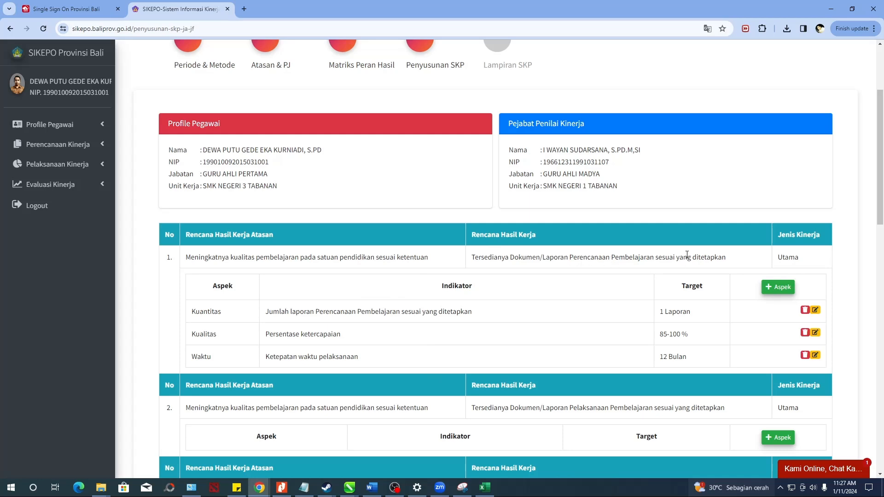
# - Review work plan 1's aspects, indicators and targets in the SKP Kuantitatif sheet in Excel
pyautogui.click(490, 492)
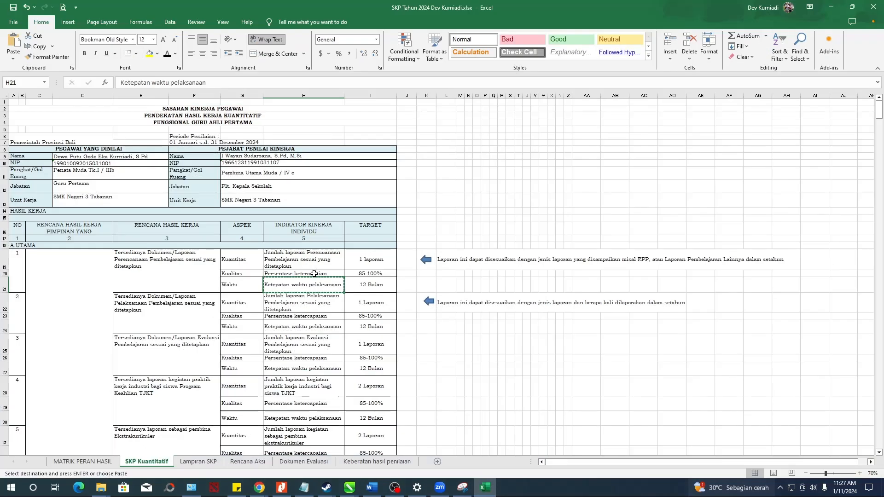
pyautogui.press('Escape')
pyautogui.click(362, 258)
pyautogui.click(314, 262)
pyautogui.click(307, 275)
pyautogui.click(306, 263)
pyautogui.click(244, 264)
pyautogui.click(244, 274)
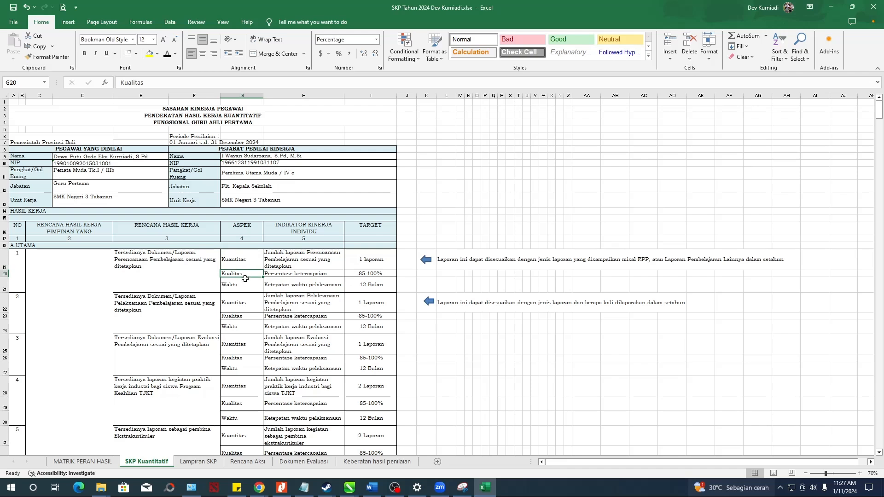
pyautogui.click(296, 267)
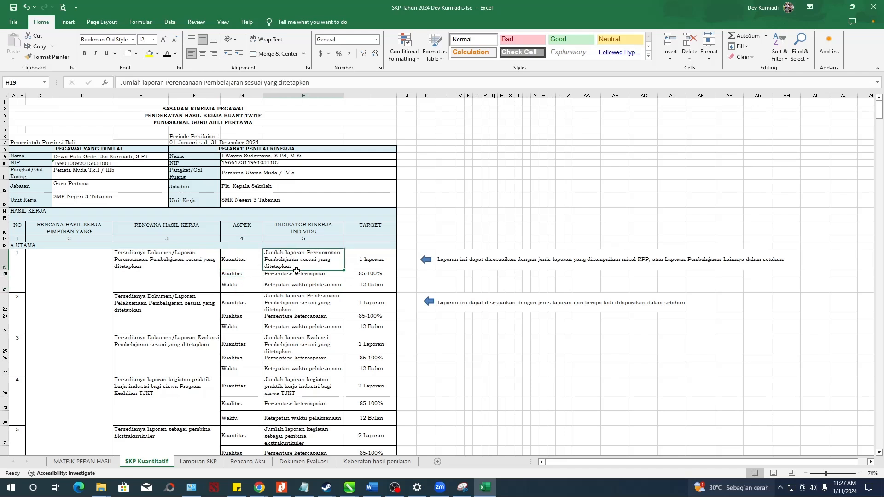
# - Switch from the Excel sheet to Chrome and review the list of ten work plans and work plan 1's completed aspects
pyautogui.moveTo(295, 267); pyautogui.dragTo(297, 284)
pyautogui.click(304, 261)
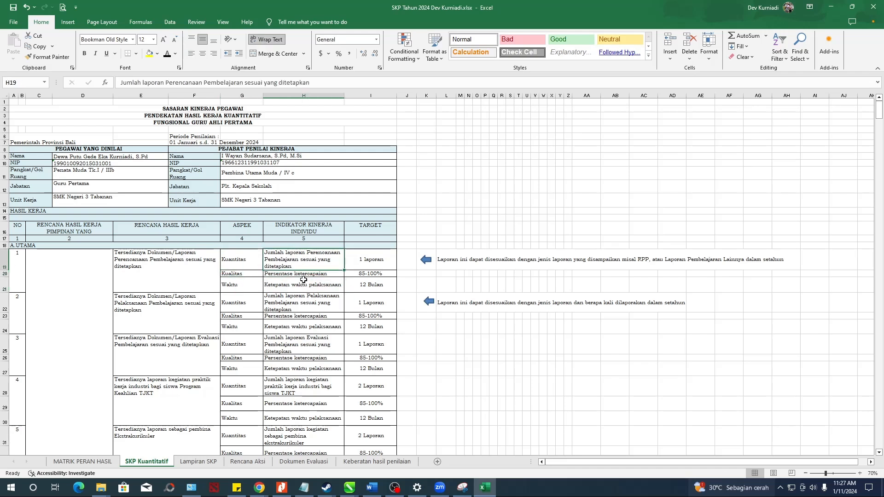
pyautogui.click(484, 489)
pyautogui.scroll(-3, 518, 266)
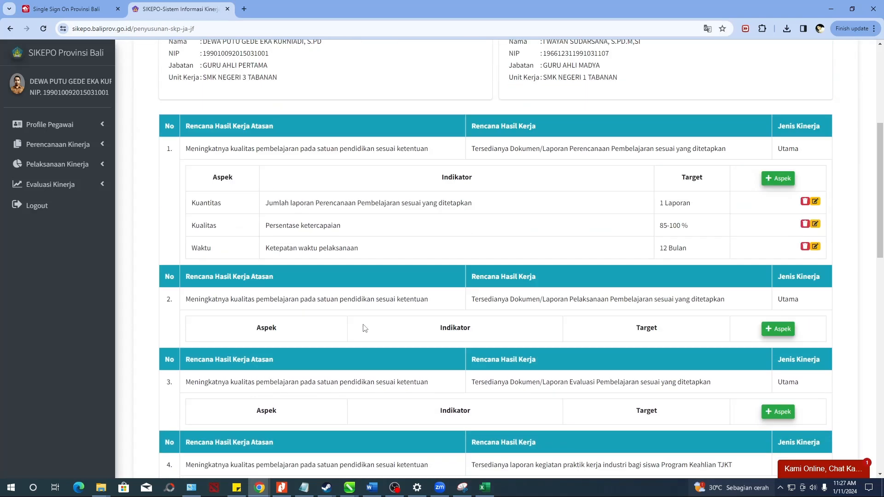
pyautogui.scroll(-7, 503, 286)
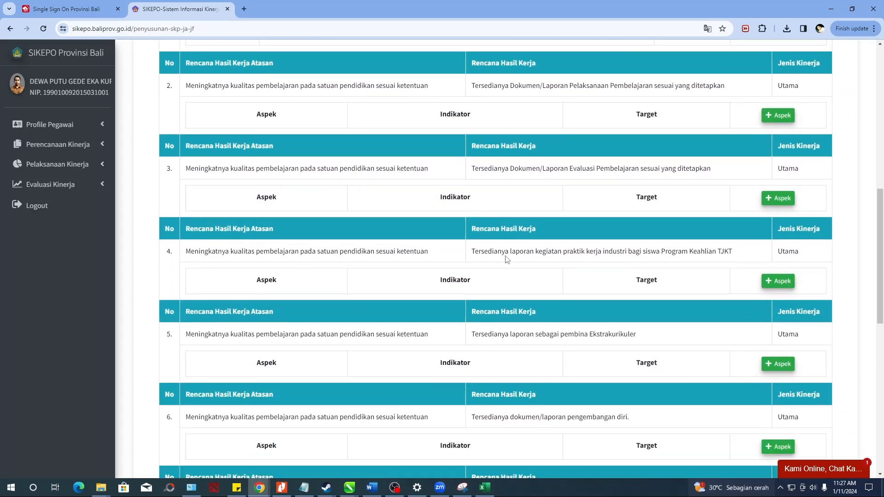
pyautogui.scroll(-7, 397, 234)
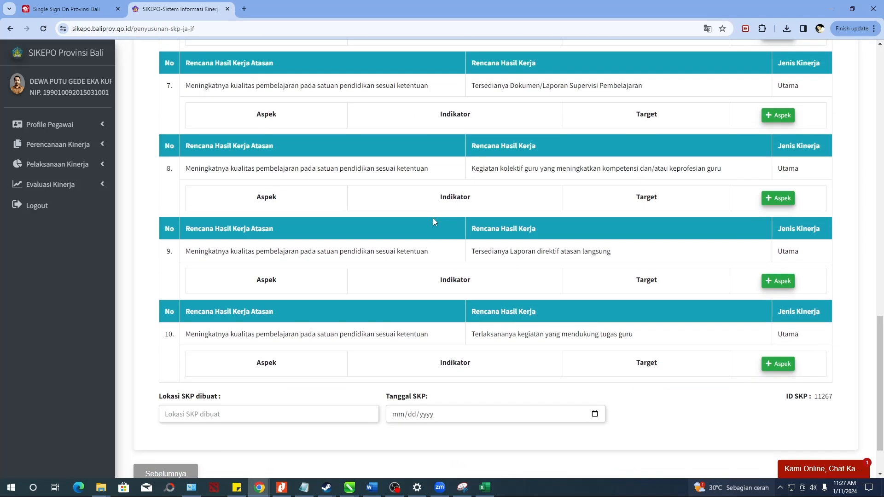
pyautogui.scroll(-1, 435, 242)
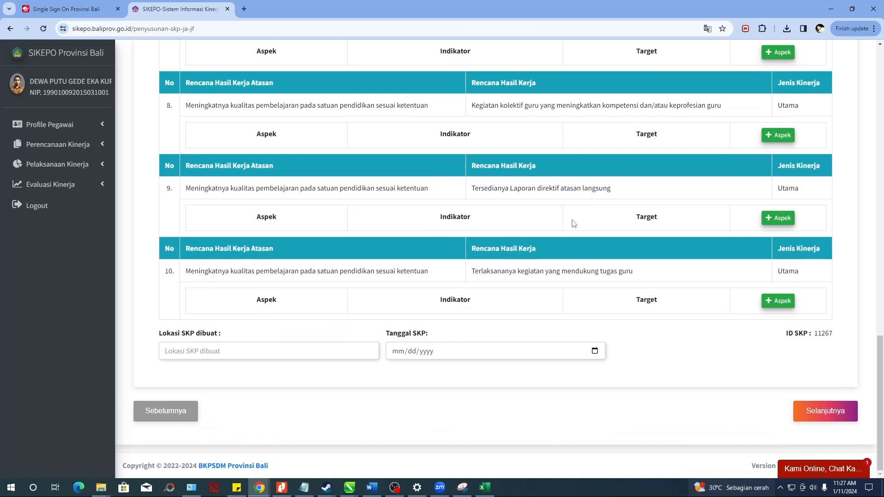
pyautogui.scroll(1, 569, 215)
pyautogui.scroll(-1, 580, 236)
pyautogui.scroll(8, 581, 236)
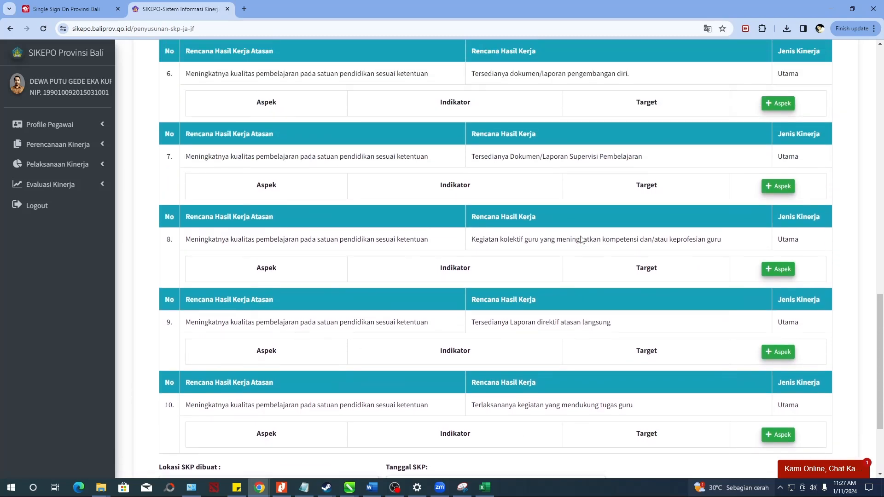
pyautogui.scroll(6, 572, 207)
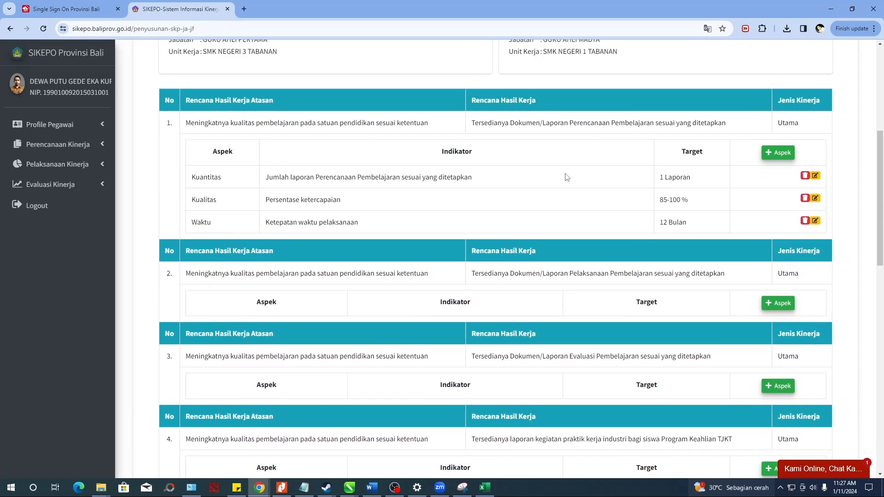
pyautogui.scroll(2, 543, 272)
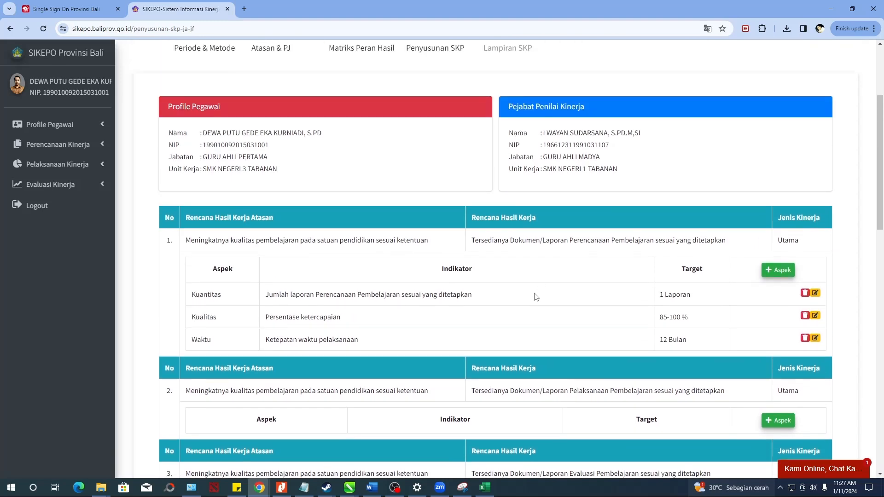
pyautogui.scroll(-3, 537, 308)
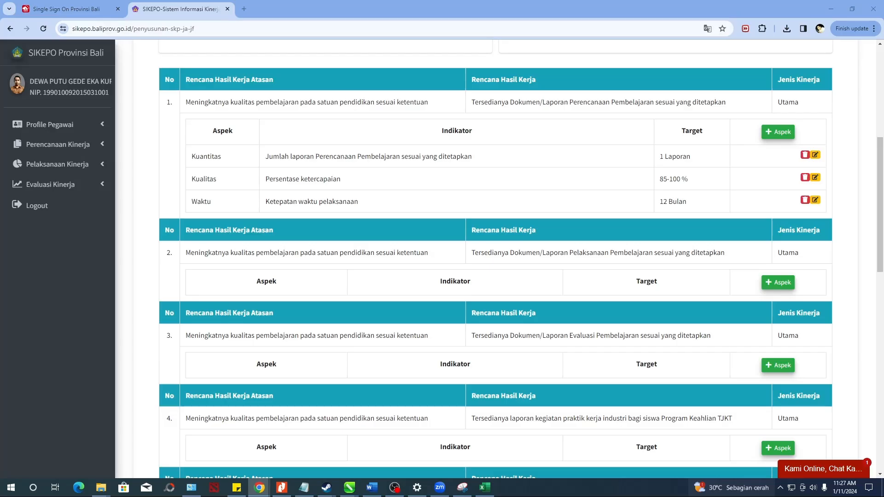
# - Review the aspects, indicators and targets entered for all ten work plans, down to the SKP location and date fields
pyautogui.scroll(6, 495, 258)
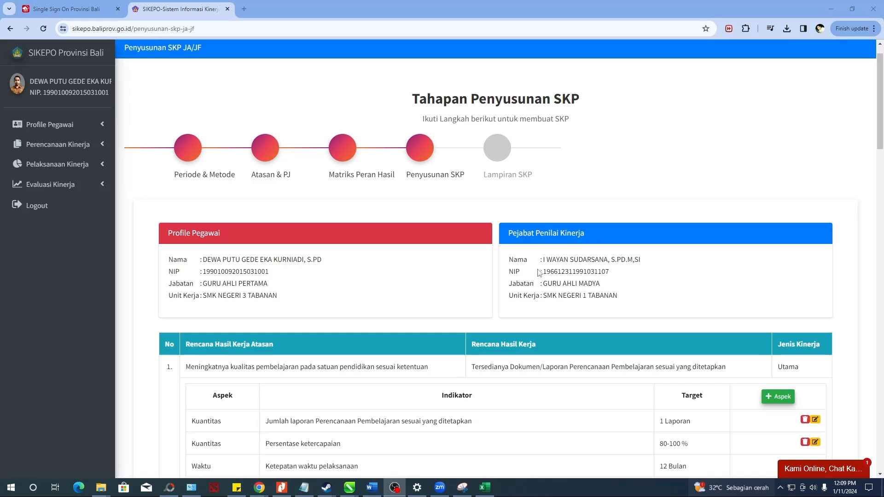
pyautogui.scroll(-2, 530, 264)
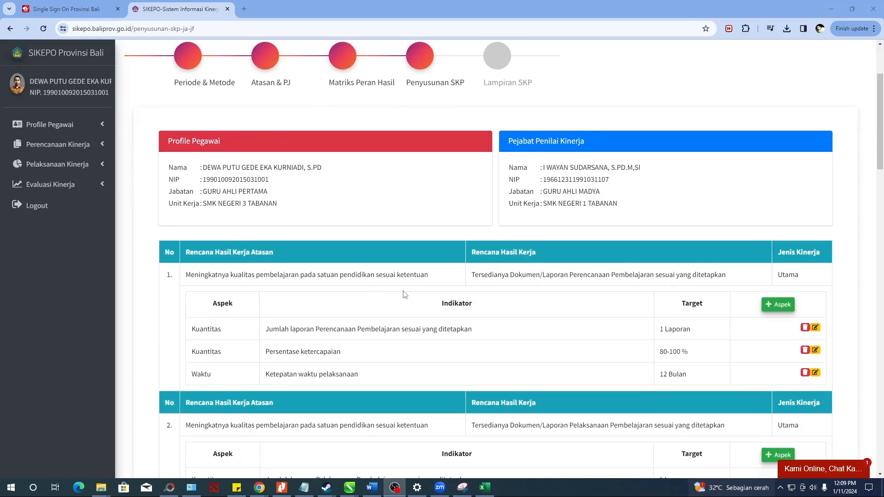
pyautogui.scroll(-2, 616, 301)
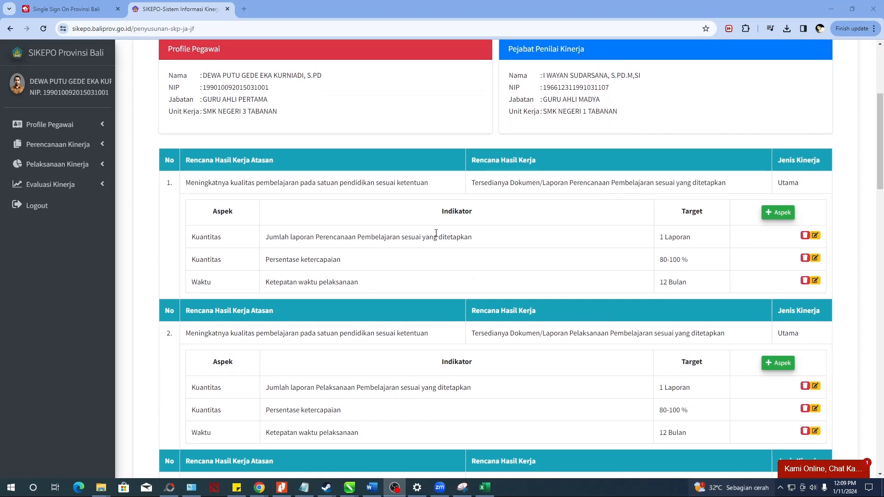
pyautogui.scroll(2, 505, 233)
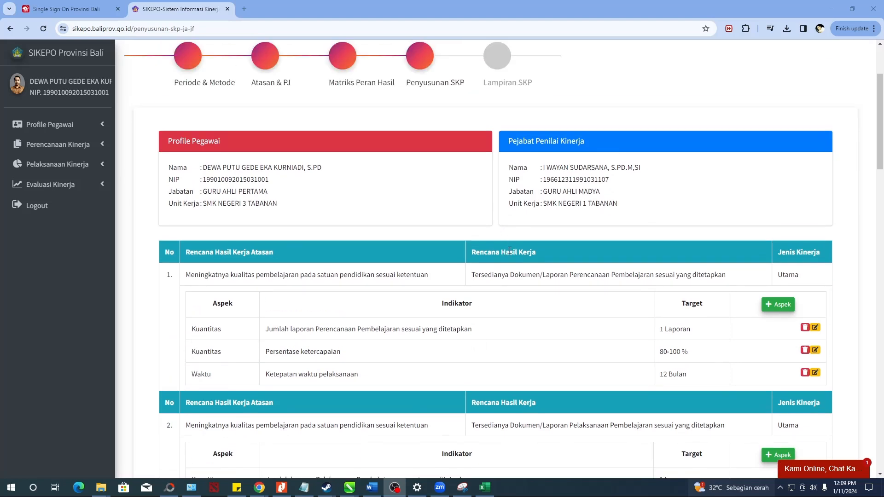
pyautogui.scroll(2, 521, 260)
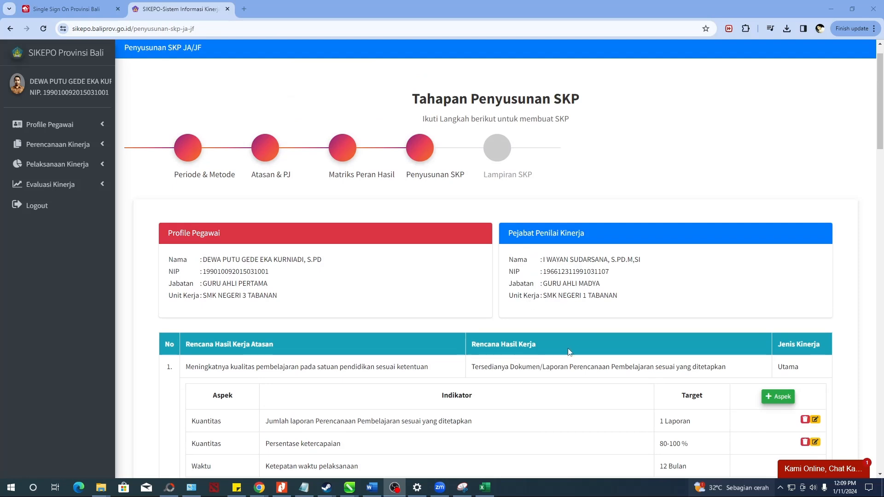
pyautogui.scroll(-4, 560, 354)
pyautogui.scroll(-2, 483, 265)
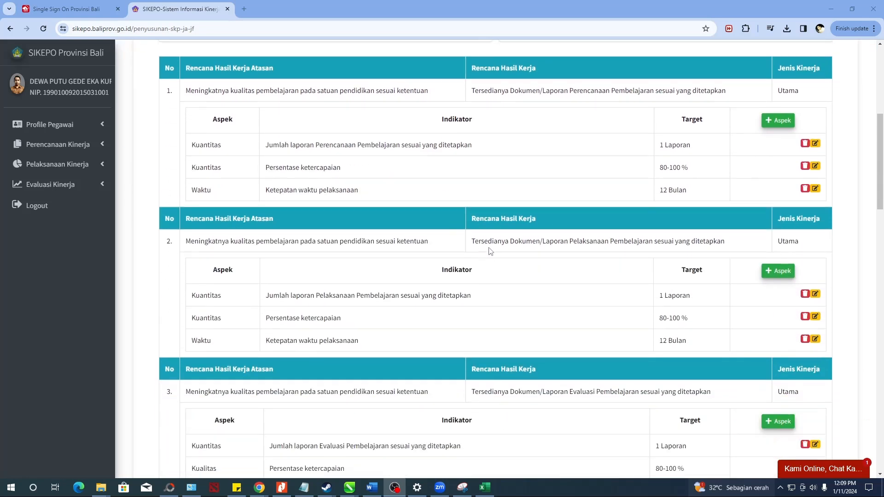
pyautogui.scroll(-2, 594, 240)
pyautogui.scroll(-2, 470, 246)
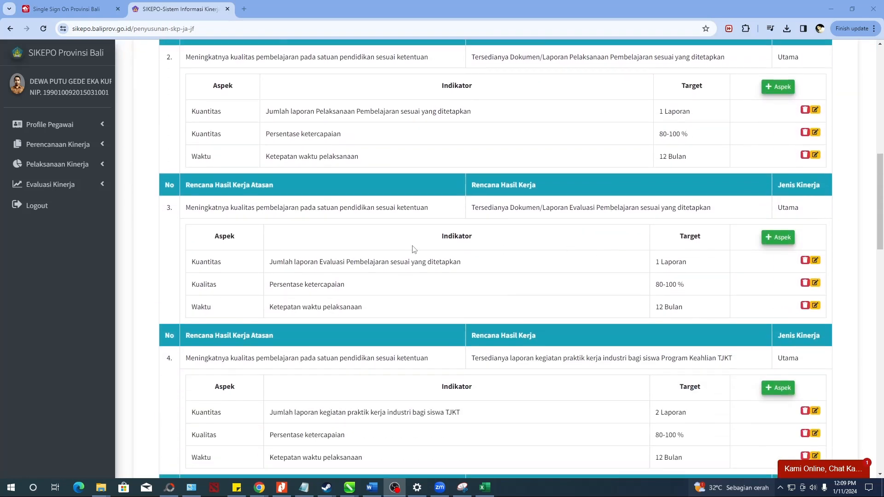
pyautogui.scroll(-2, 556, 230)
pyautogui.scroll(-12, 529, 254)
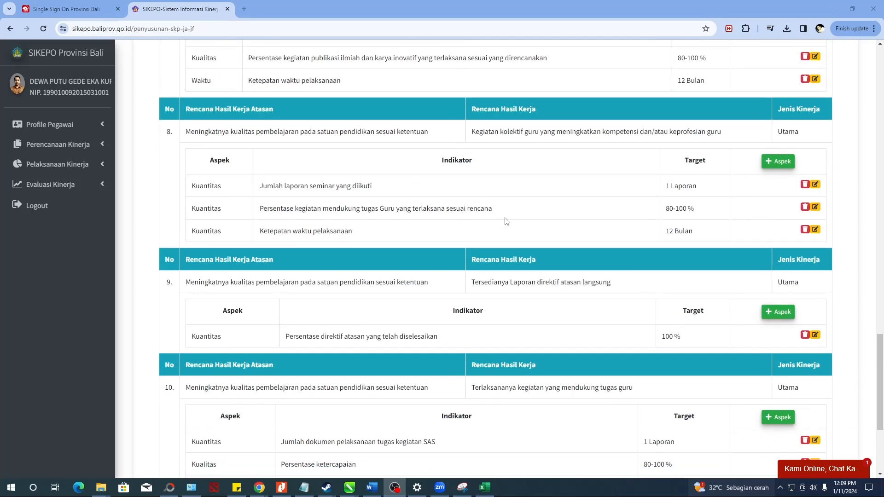
pyautogui.scroll(-4, 401, 246)
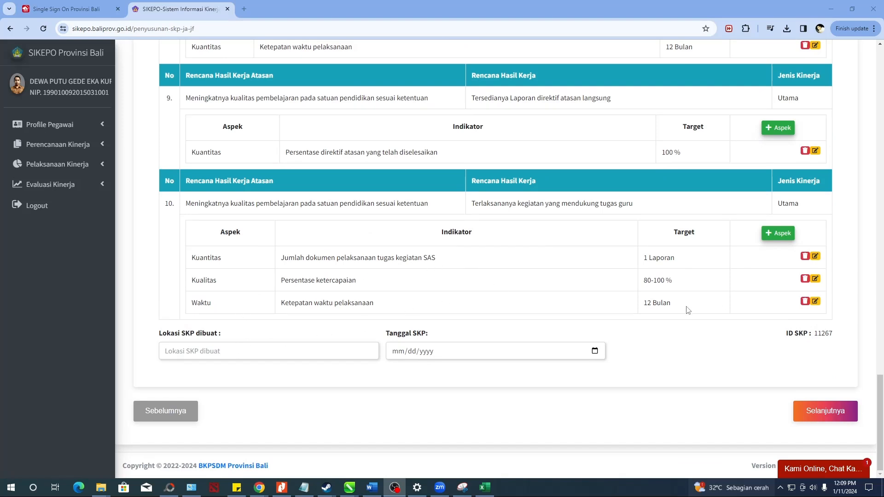
# - Set Lokasi SKP dibuat to Tabanan and Tanggal SKP to 01/02/2024 (2 January 2024)
pyautogui.click(190, 351)
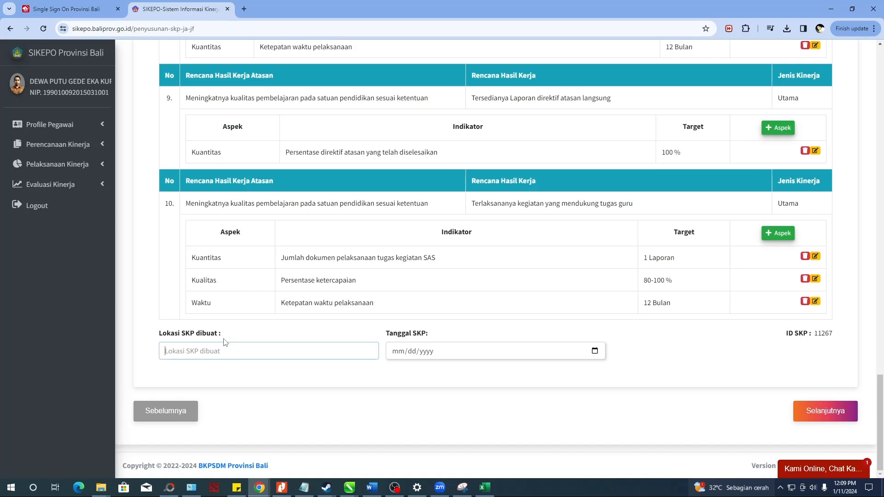
pyautogui.write('T')
pyautogui.click(468, 352)
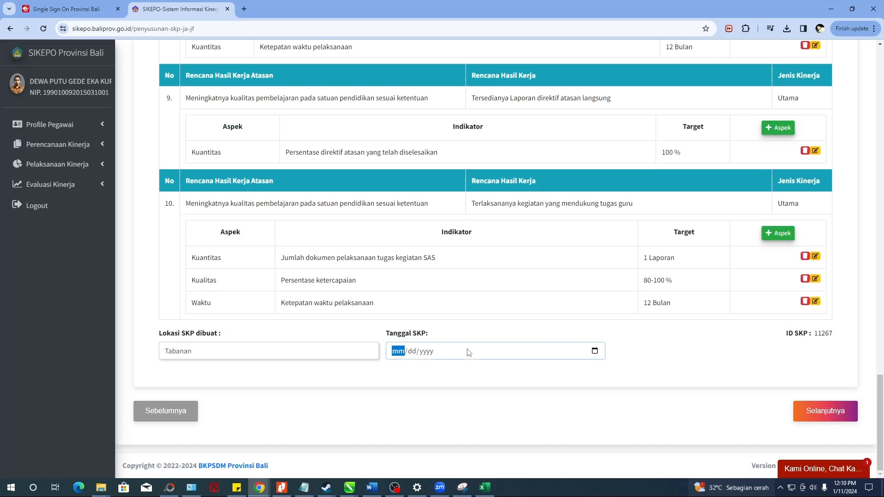
pyautogui.click(595, 351)
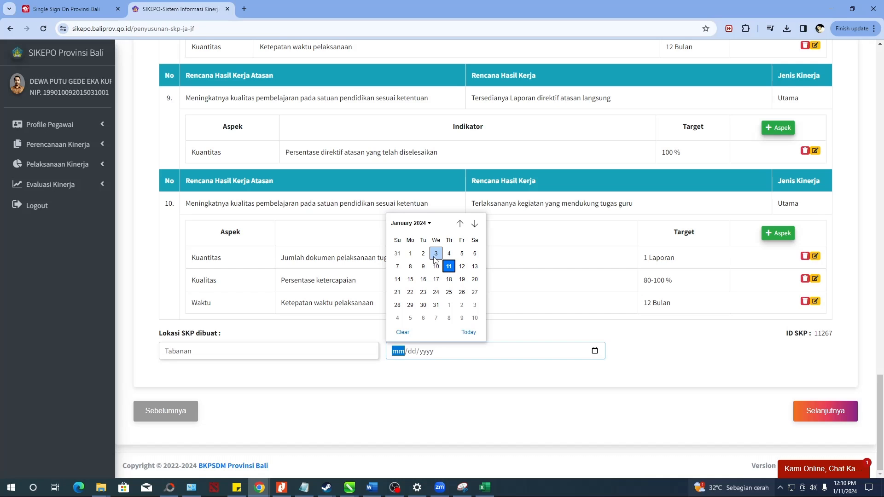
pyautogui.click(423, 254)
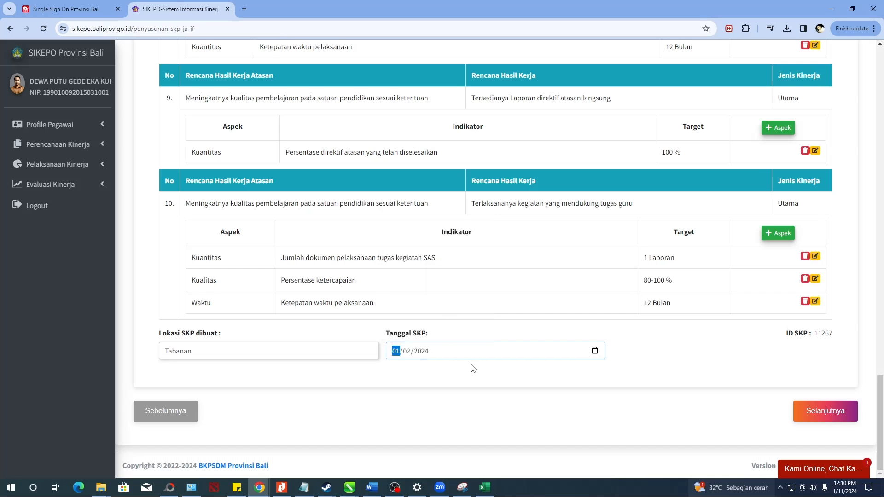
pyautogui.click(527, 372)
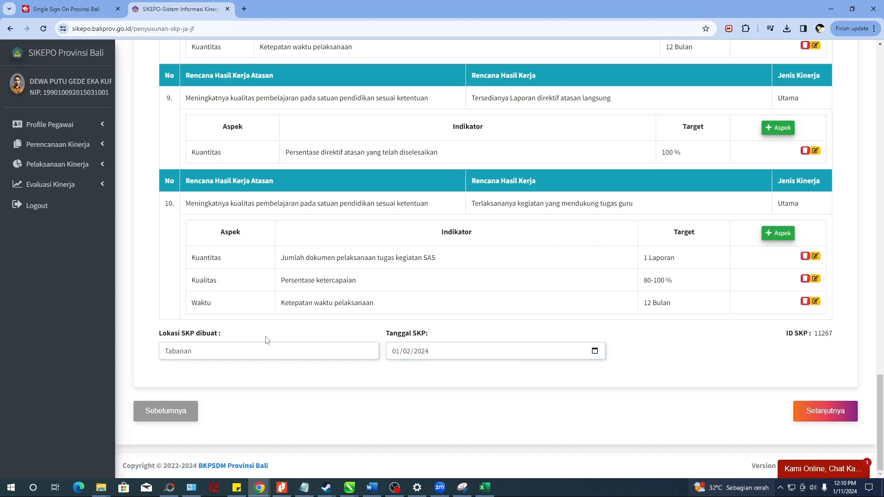
# - Recheck the work plans with the SKP location and date, then proceed to the Lampiran SKP stage
pyautogui.scroll(2, 531, 262)
pyautogui.scroll(-2, 455, 226)
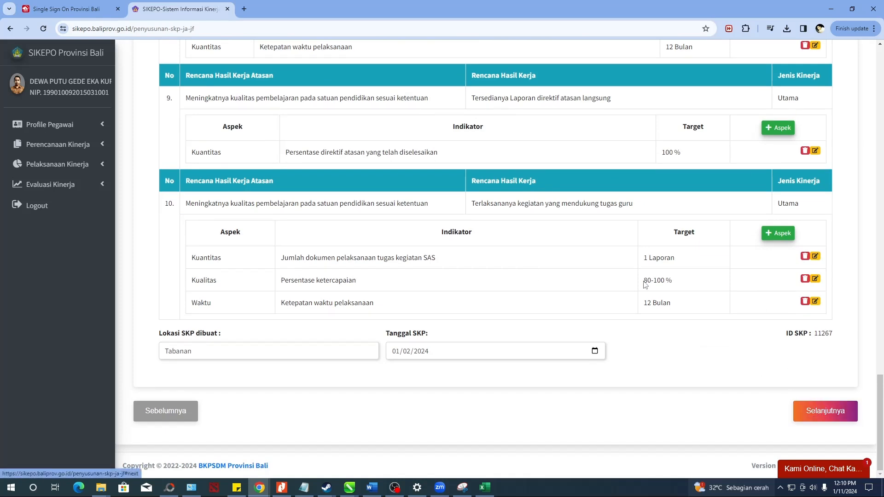
pyautogui.scroll(1, 386, 189)
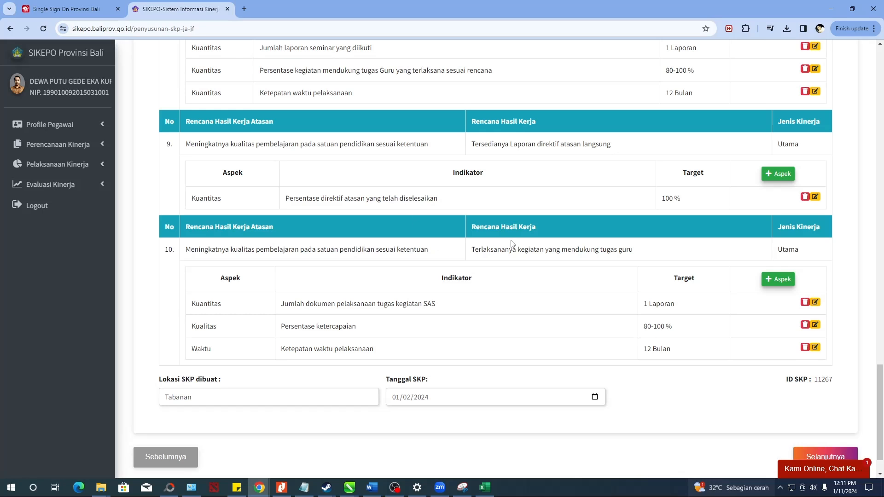
pyautogui.scroll(-1, 515, 214)
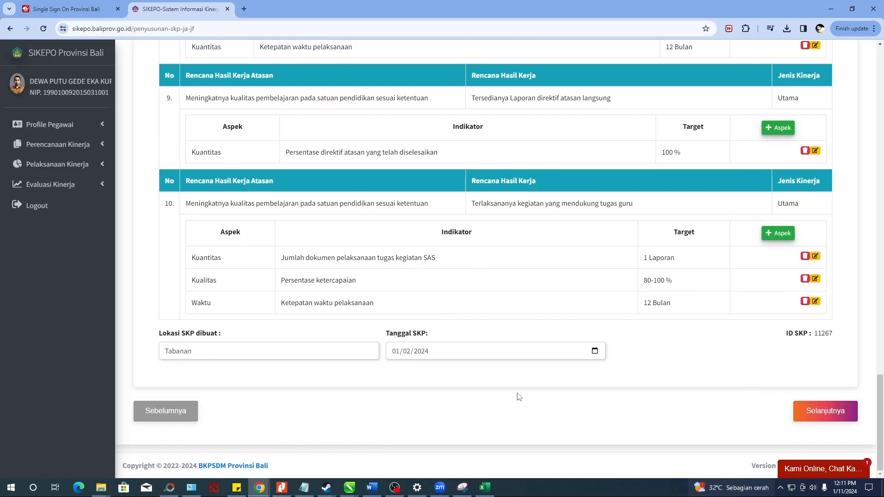
pyautogui.scroll(20, 588, 170)
pyautogui.scroll(14, 514, 117)
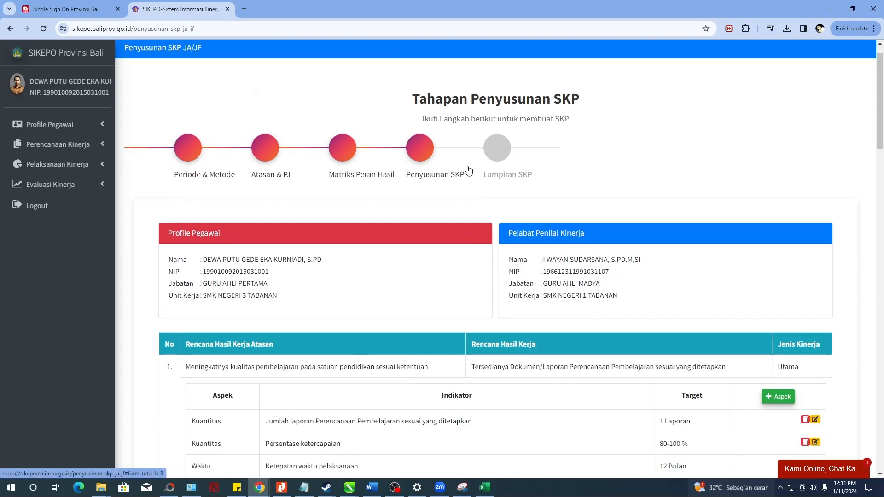
pyautogui.scroll(-20, 832, 156)
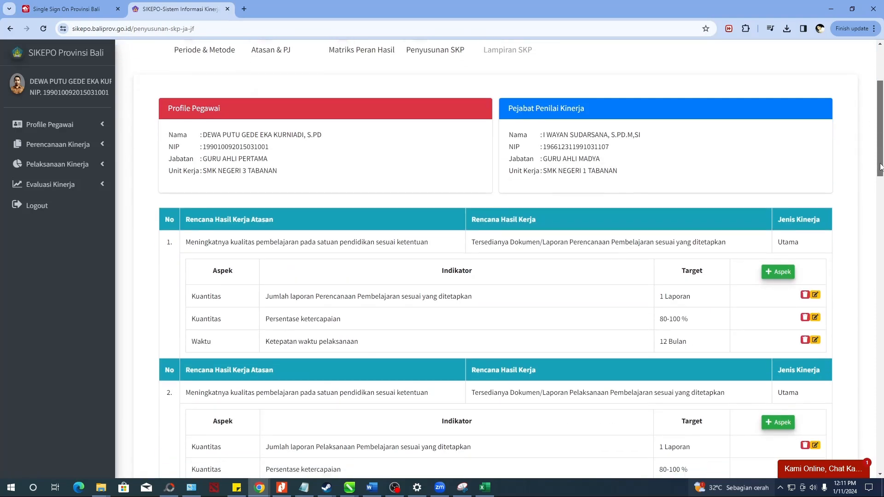
pyautogui.scroll(-10, 856, 267)
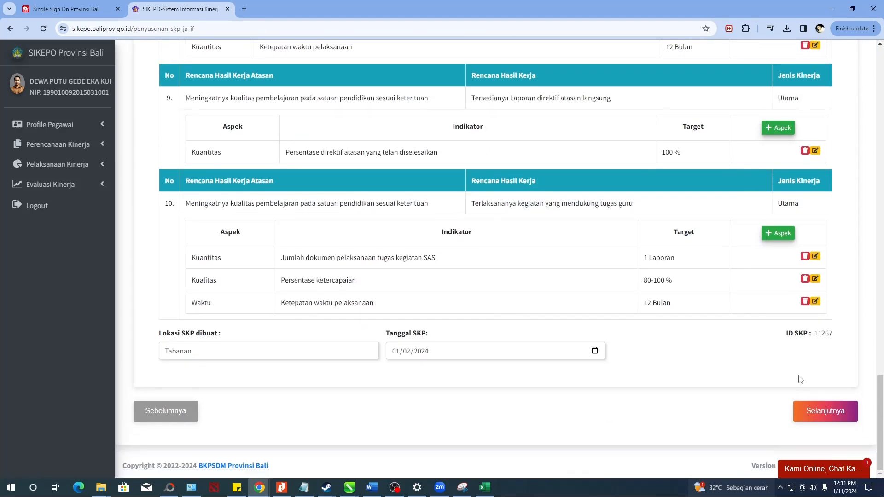
pyautogui.click(825, 412)
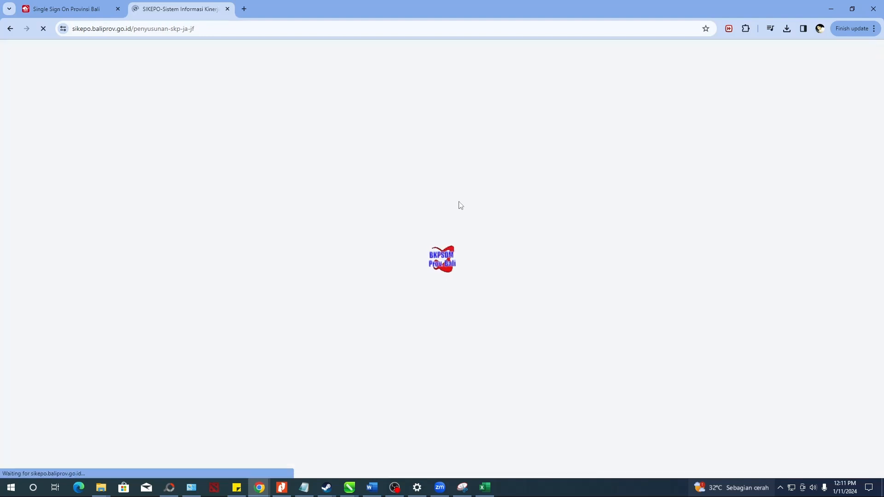
# - Check the Lampiran SKP sheet in Excel, then open the Tambah Lampiran SKP form in Chrome
pyautogui.scroll(-1, 321, 297)
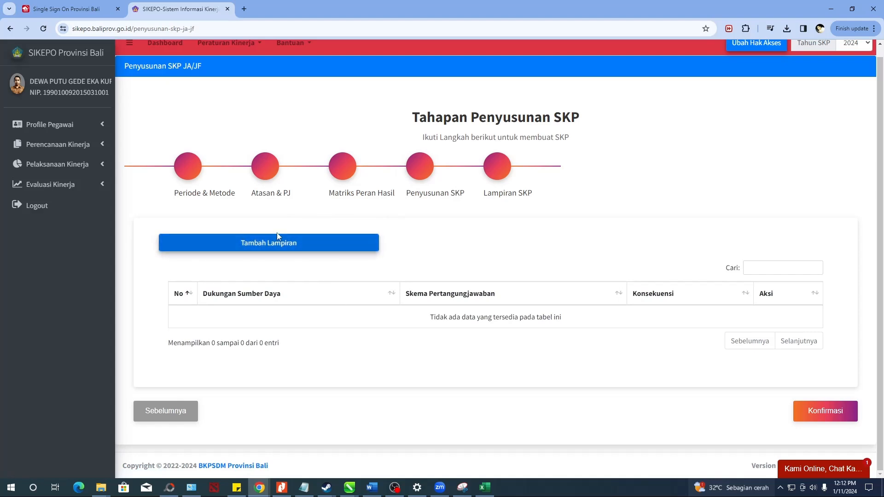
pyautogui.click(486, 488)
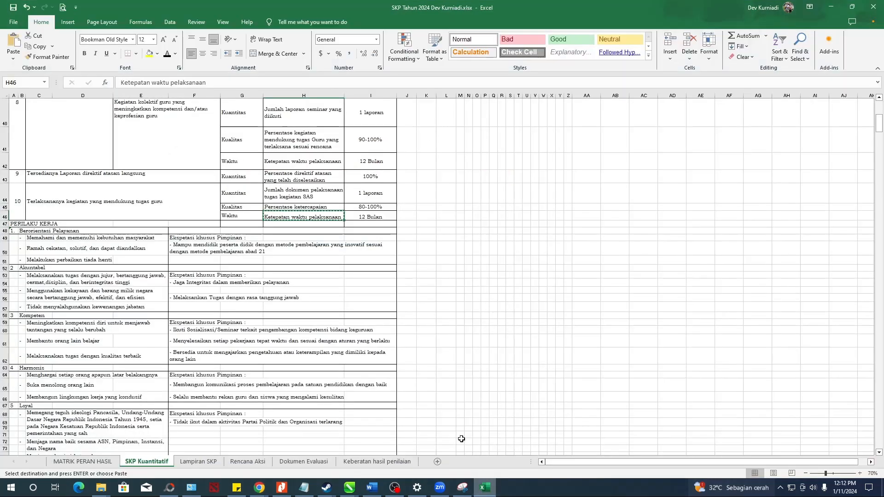
pyautogui.click(197, 462)
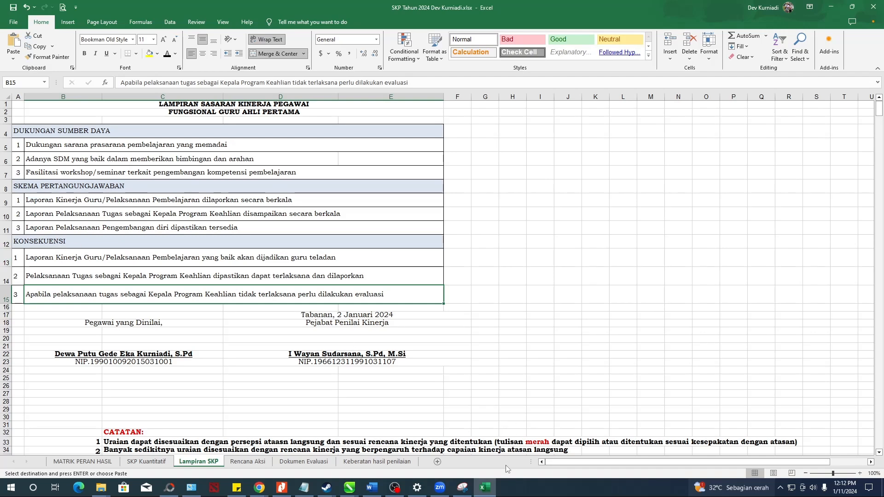
pyautogui.click(485, 487)
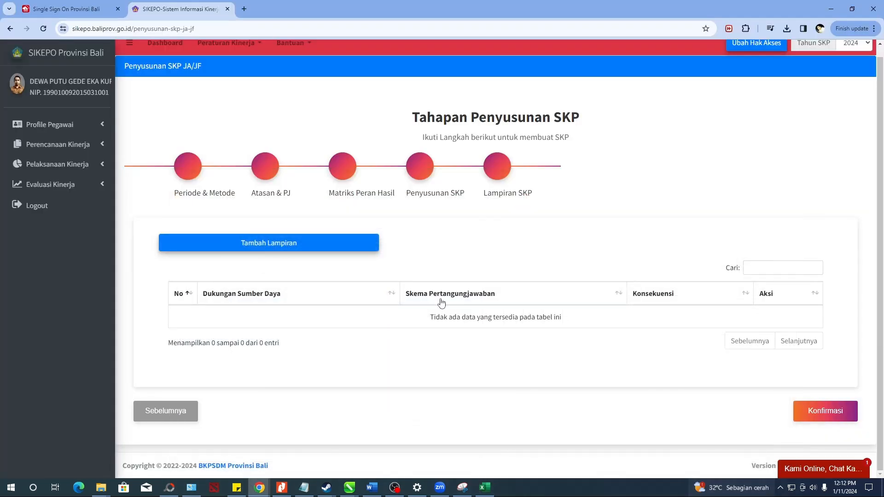
pyautogui.click(256, 245)
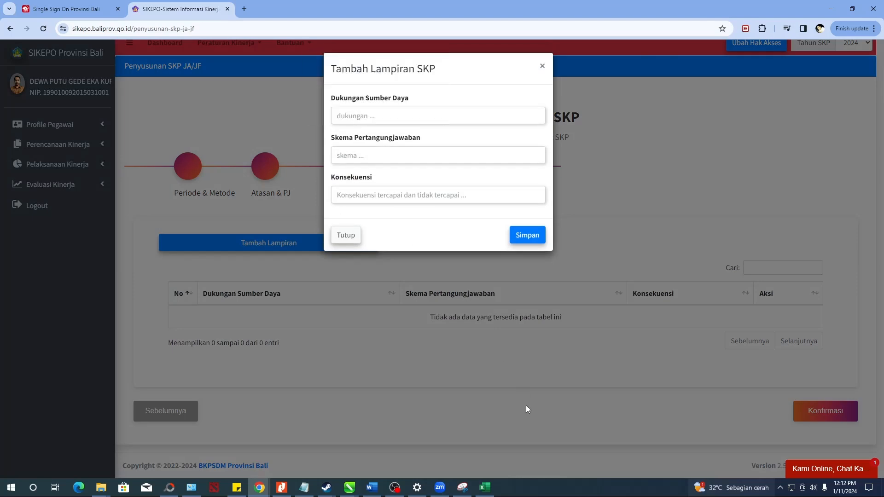
# - Copy the first Dukungan Sumber Daya item from the Excel sheet into the form: "Dukungan sarana prasarana pembelajaran yang memadai"
pyautogui.click(485, 487)
pyautogui.click(81, 145)
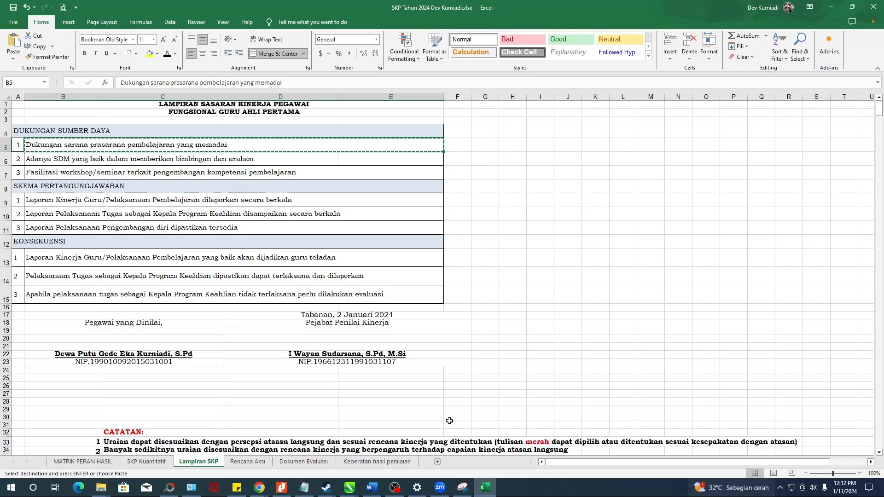
pyautogui.click(485, 488)
pyautogui.click(389, 117)
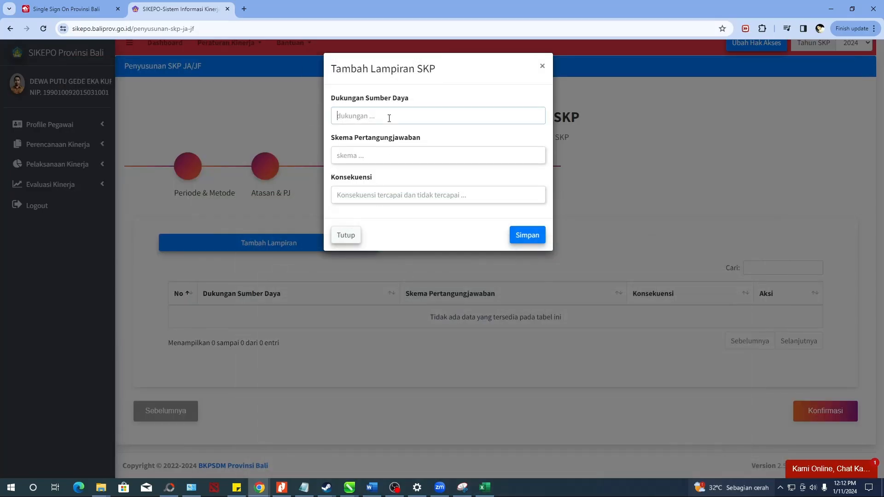
pyautogui.hotkey('ctrl', 'v')
pyautogui.press('BackSpace')
pyautogui.press('BackSpace')
pyautogui.press('BackSpace')
pyautogui.press('BackSpace')
pyautogui.press('BackSpace')
pyautogui.press('BackSpace')
pyautogui.press('BackSpace')
pyautogui.press('BackSpace')
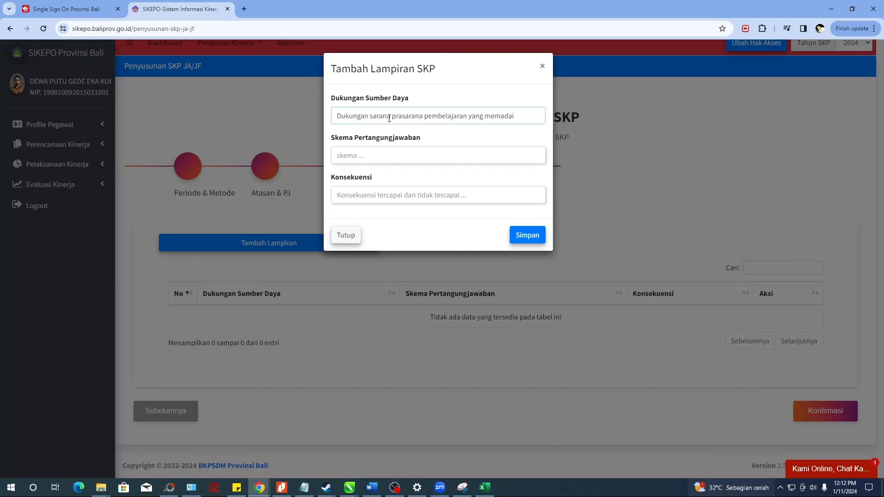
# - Copy the first Skema Pertangungjawaban item from Excel into its form field: "Laporan Kinerja Guru/Pelaksanaan Pembelajaran dilaporkan secara berkala"
pyautogui.click(386, 152)
pyautogui.click(485, 487)
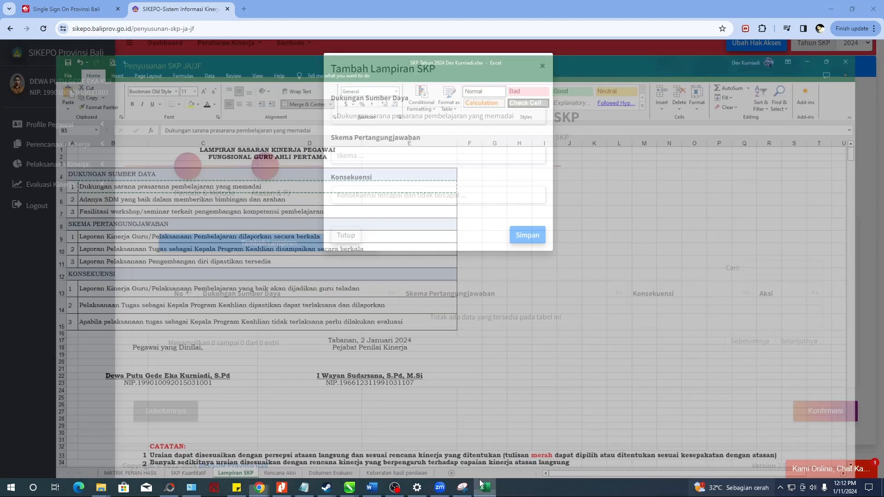
pyautogui.click(66, 201)
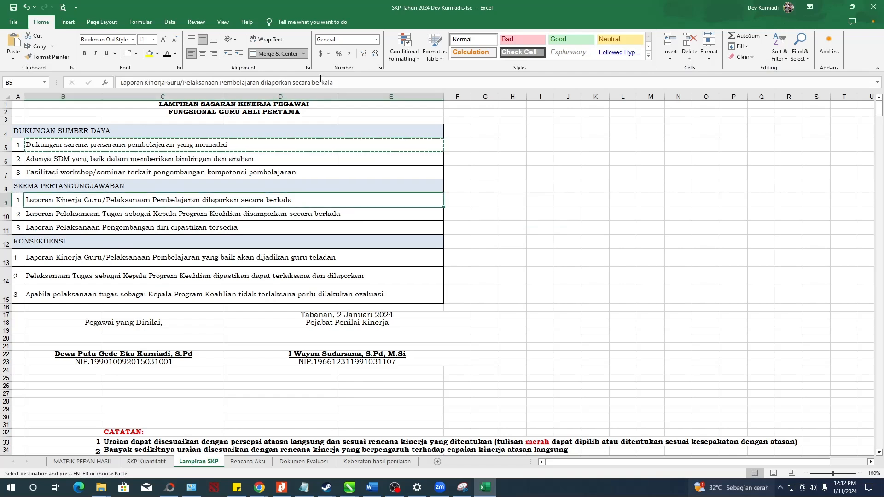
pyautogui.hotkey('ctrl', 'c')
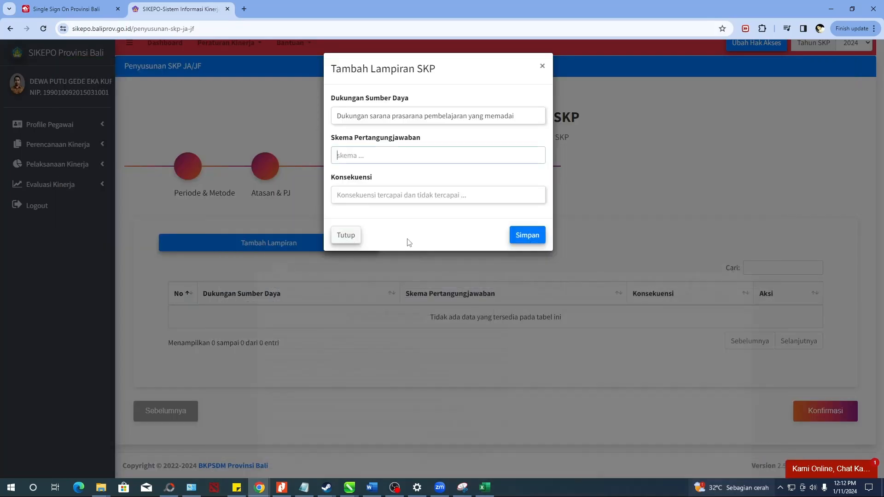
pyautogui.click(484, 488)
pyautogui.hotkey('ctrl', 'v')
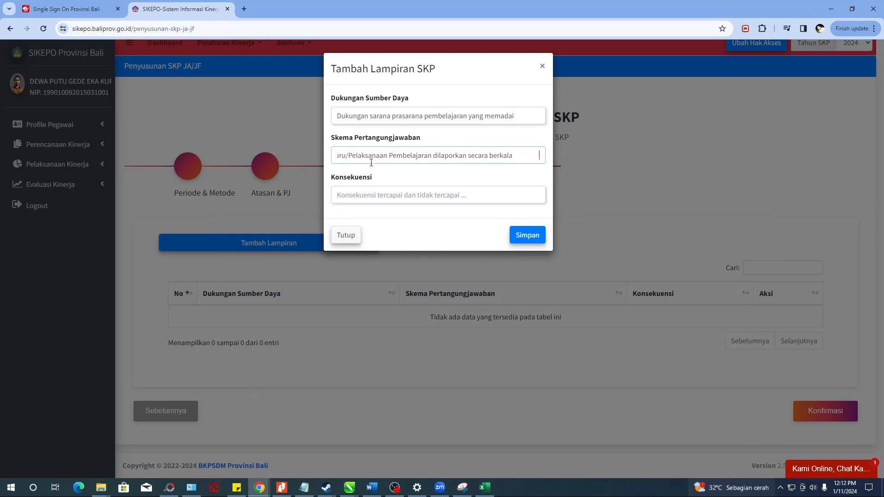
pyautogui.press('BackSpace')
# - Fill Konsekuensi with the first item from Excel: "Laporan Kinerja Guru/Pelaksanaan Pembelajaran yang baik akan dijadikan guru teladan"
pyautogui.click(369, 198)
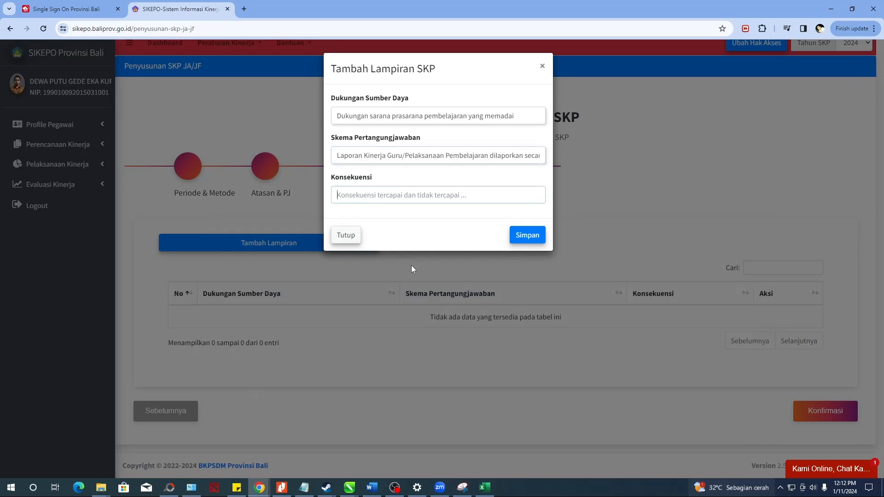
pyautogui.click(484, 488)
pyautogui.click(113, 261)
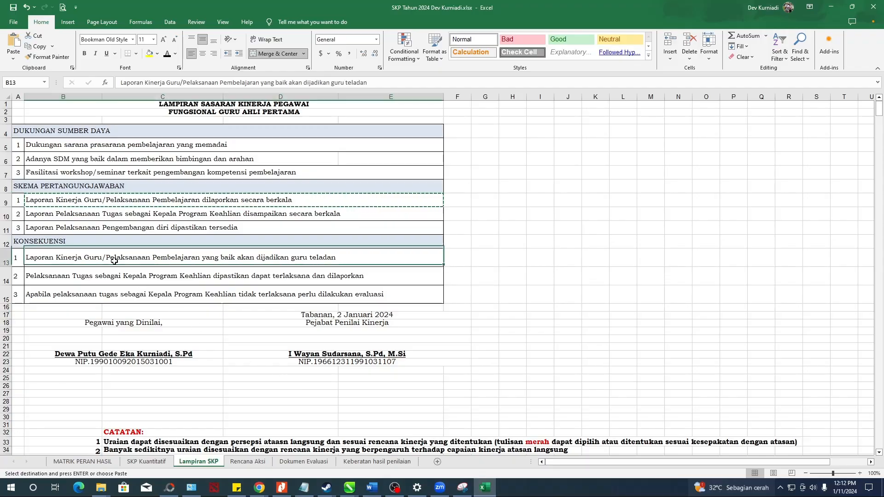
pyautogui.hotkey('ctrl', 'c')
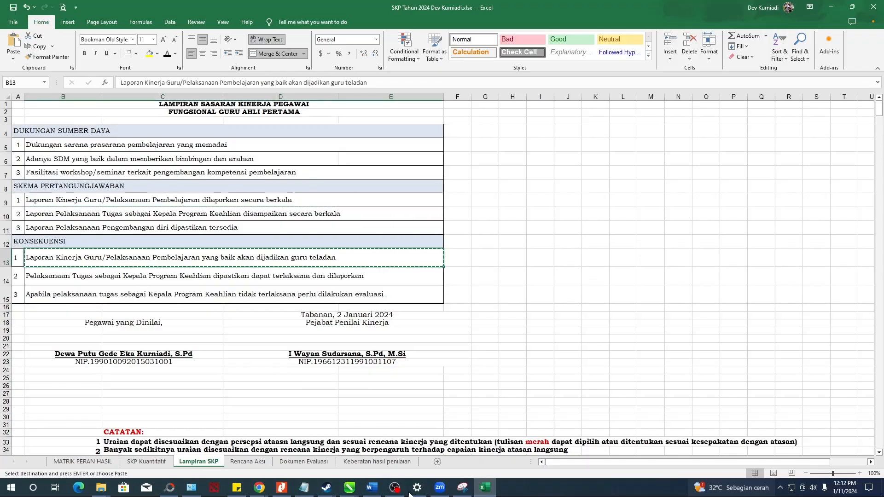
pyautogui.click(259, 487)
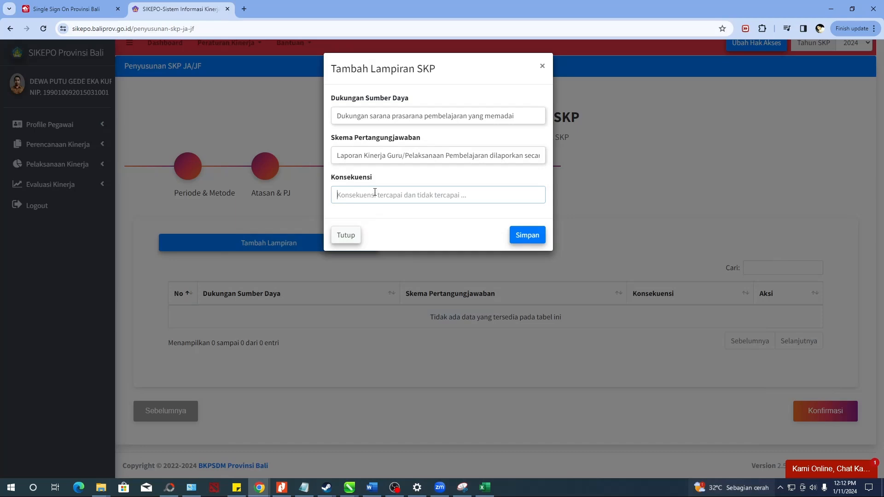
pyautogui.hotkey('ctrl', 'v')
pyautogui.press('BackSpace')
pyautogui.press('BackSpace')
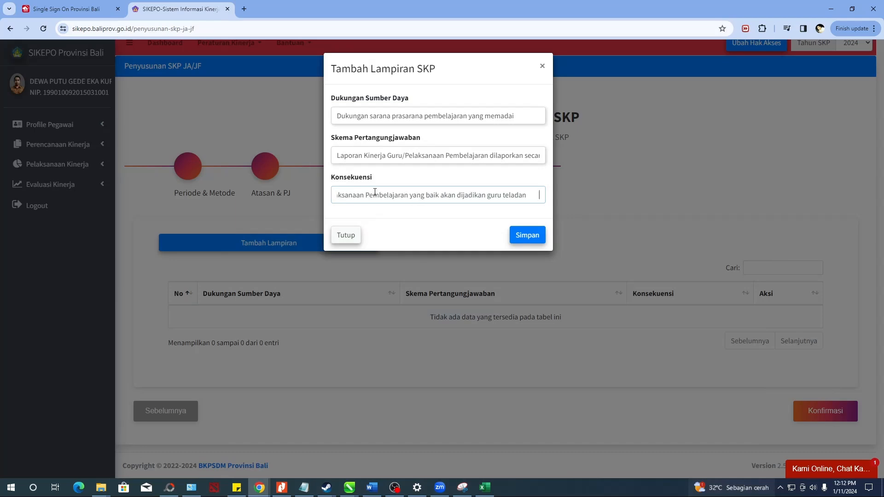
pyautogui.press('BackSpace')
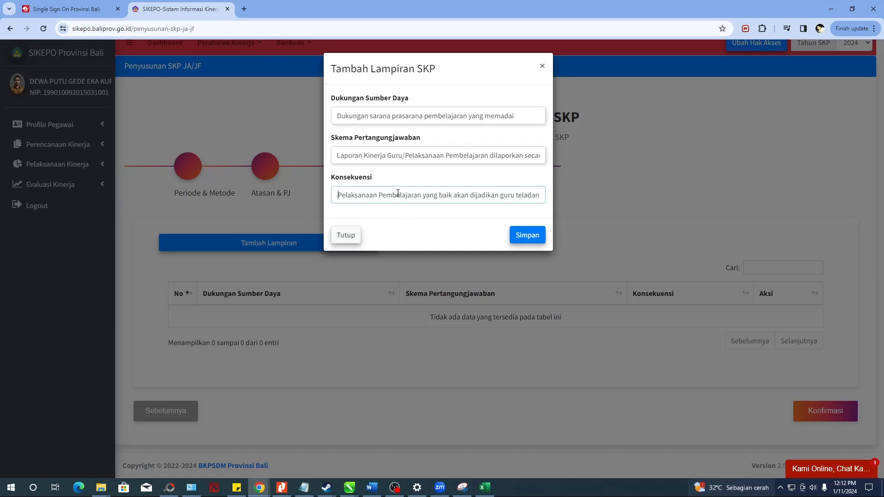
# - Check the Konsekuensi text back to its beginning and save the first Lampiran SKP entry
pyautogui.press('Left')
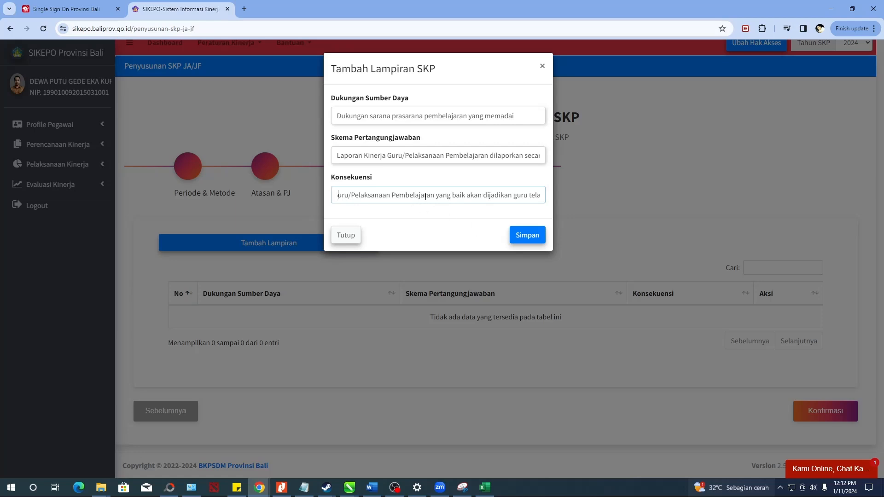
pyautogui.press('Left')
pyautogui.press('Left')
pyautogui.press('Left')
pyautogui.press('Left')
pyautogui.press('Left')
pyautogui.press('Left')
pyautogui.press('Left')
pyautogui.press('Left')
pyautogui.press('Left')
pyautogui.press('Left')
pyautogui.press('Left')
pyautogui.press('Left')
pyautogui.press('Left')
pyautogui.press('Left')
pyautogui.press('Left')
pyautogui.press('Left')
pyautogui.press('Left')
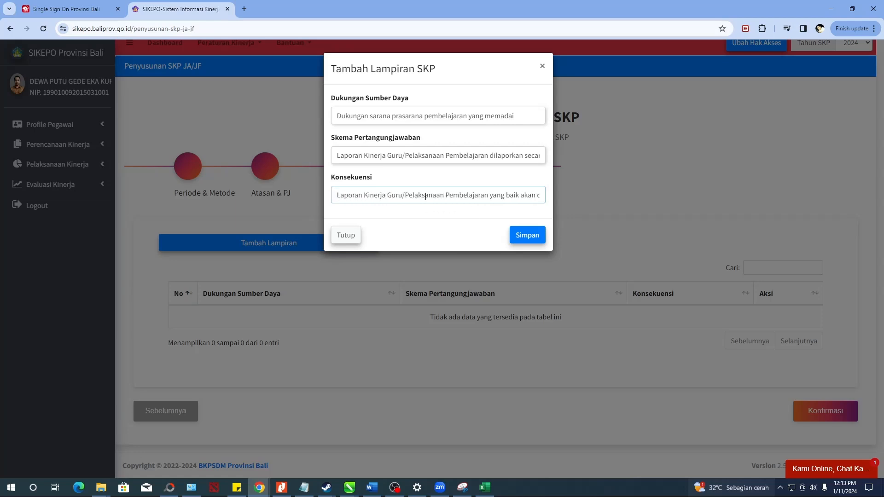
pyautogui.click(382, 156)
pyautogui.click(519, 239)
pyautogui.click(435, 311)
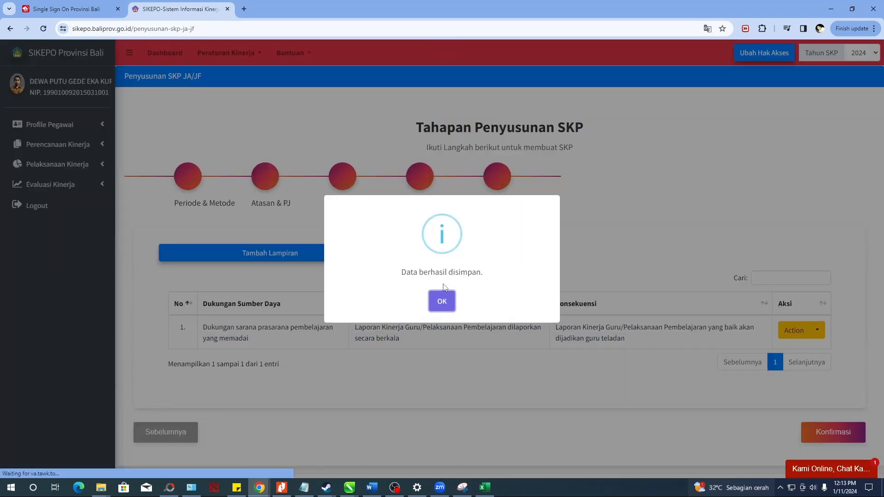
pyautogui.click(443, 297)
# - Start a second lampiran entry with Dukungan Sumber Daya "Adanya SDM yang baik dalam memberikan bimbingan dan arahan" copied from Excel
pyautogui.scroll(-1, 323, 289)
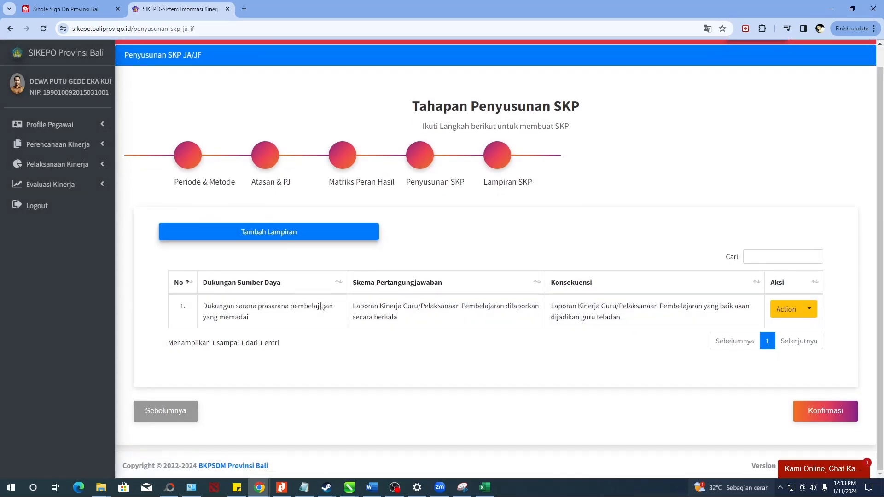
pyautogui.click(485, 488)
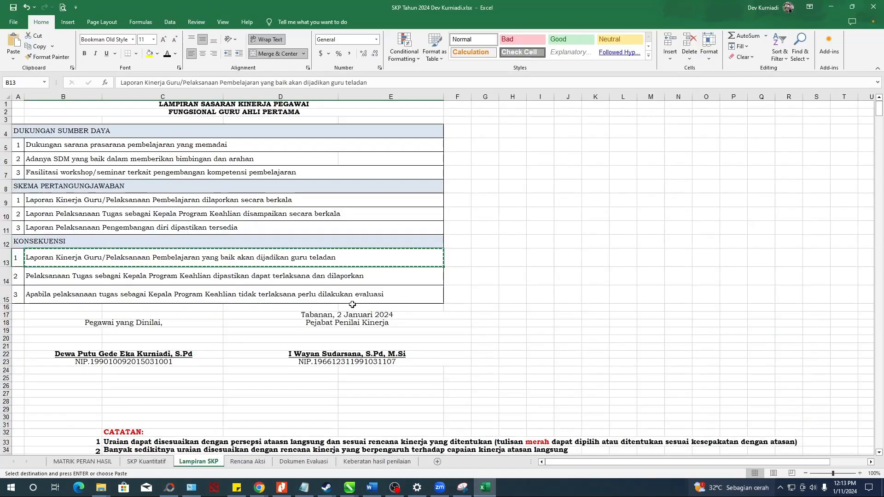
pyautogui.click(41, 160)
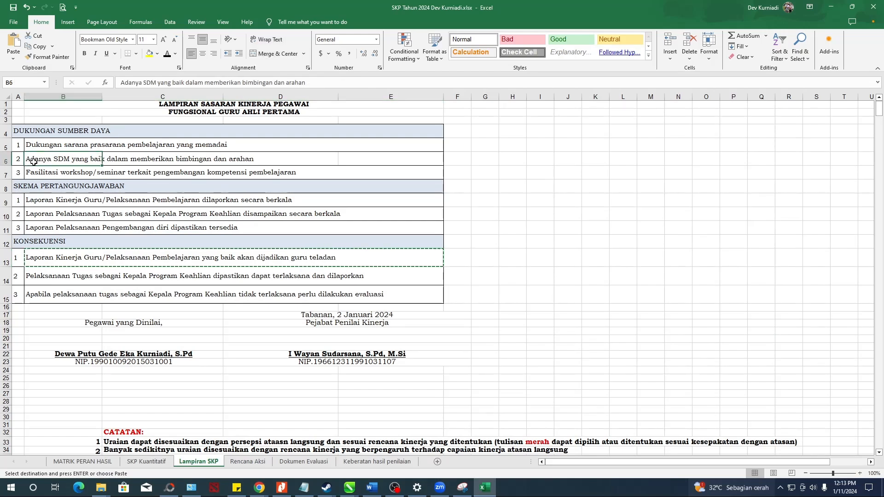
pyautogui.hotkey('ctrl', 'c')
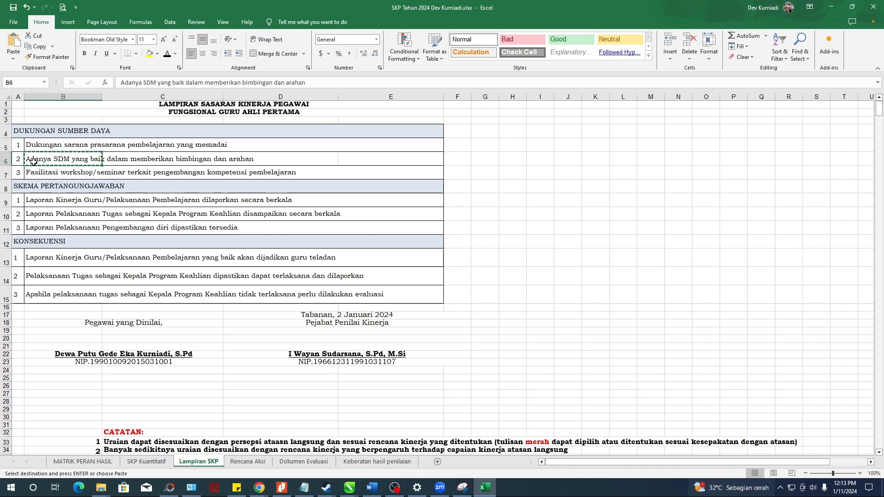
pyautogui.click(485, 487)
pyautogui.click(297, 234)
pyautogui.click(360, 116)
pyautogui.hotkey('ctrl', 'v')
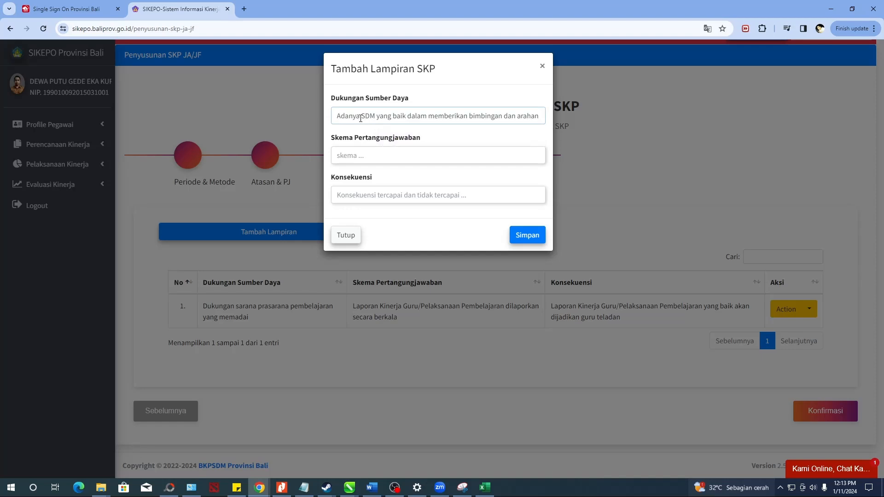
# - Fill Skema Pertangungjawaban with the second item from Excel: "Laporan Pelaksanaan Tugas sebagai Kepala Program Keahlian disampaikan secara berkala"
pyautogui.click(485, 487)
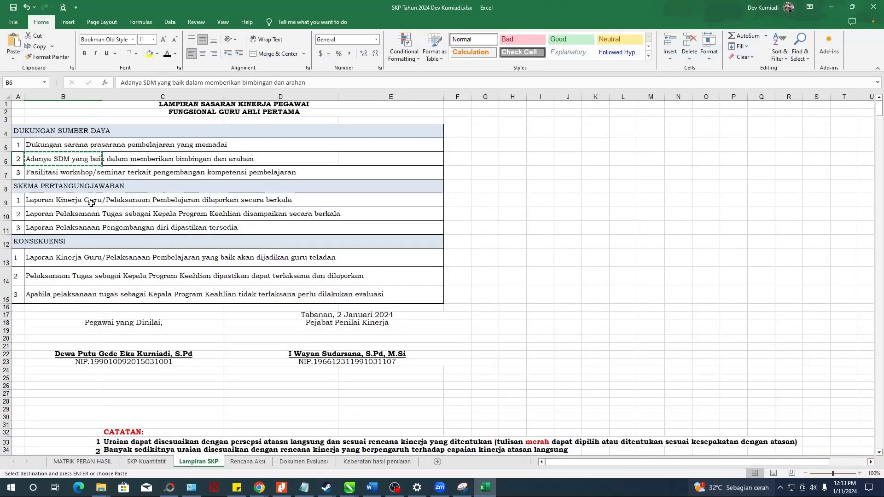
pyautogui.click(82, 215)
pyautogui.hotkey('ctrl', 'c')
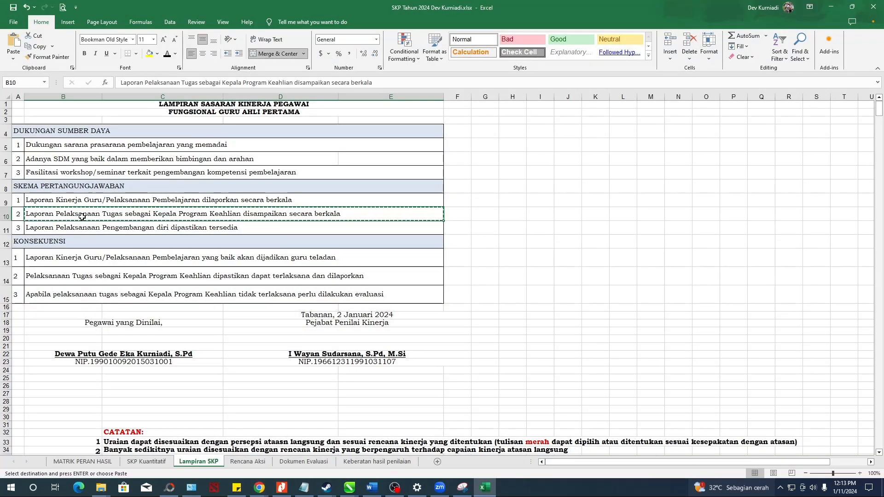
pyautogui.click(485, 488)
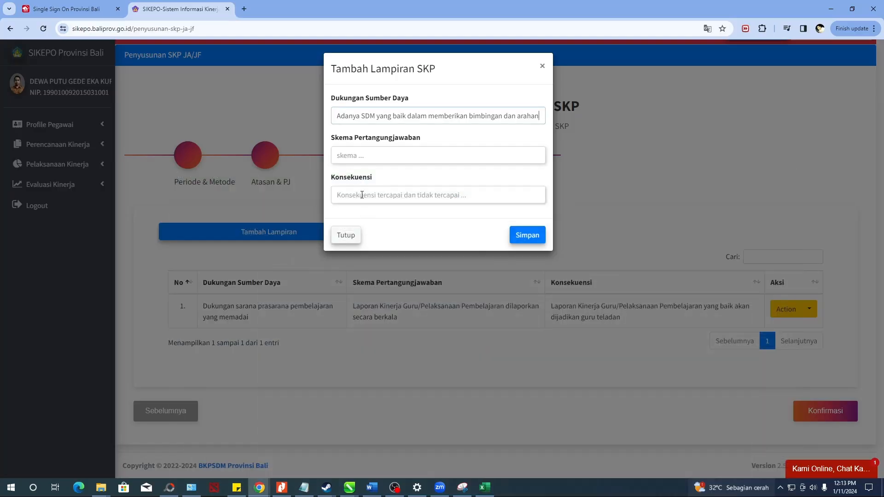
pyautogui.click(358, 161)
pyautogui.hotkey('ctrl', 'v')
# - Copy the second Konsekuensi item from Excel into the form: "Pelaksanaan Tugas sebagai Kepala Program Keahlian dipastikan dapat terlaksana dan dilaporkan"
pyautogui.click(485, 488)
pyautogui.click(66, 295)
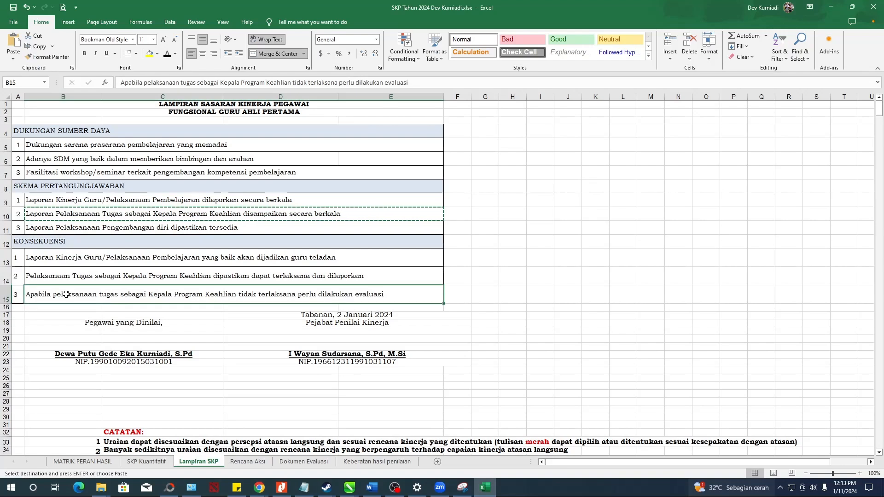
pyautogui.click(60, 275)
pyautogui.hotkey('ctrl', 'c')
pyautogui.click(485, 487)
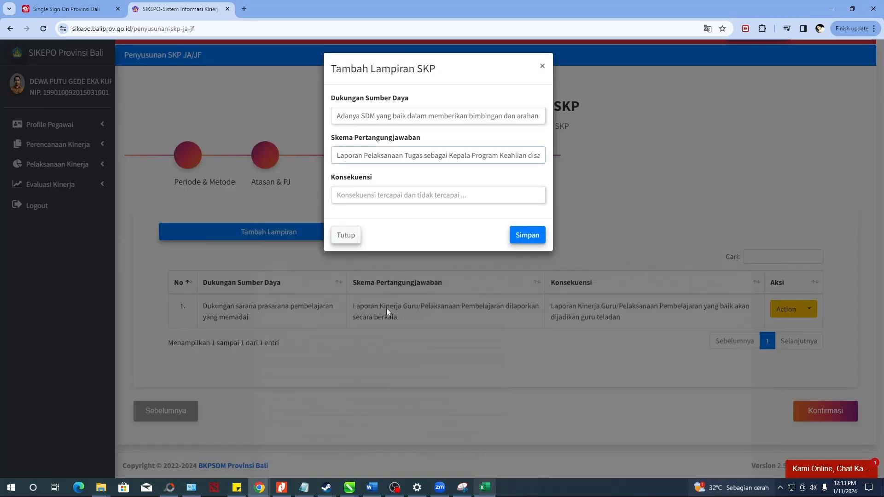
pyautogui.click(361, 196)
pyautogui.hotkey('ctrl', 'v')
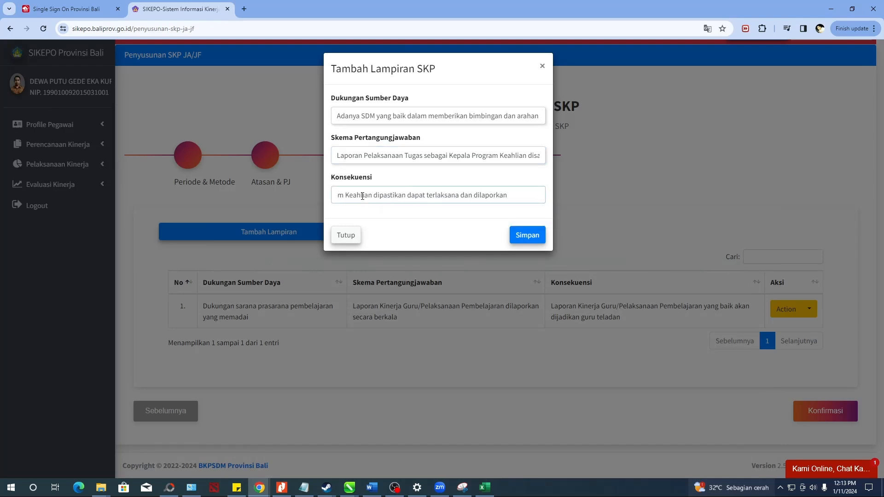
# - Save the second Lampiran SKP entry and confirm the save
pyautogui.click(525, 235)
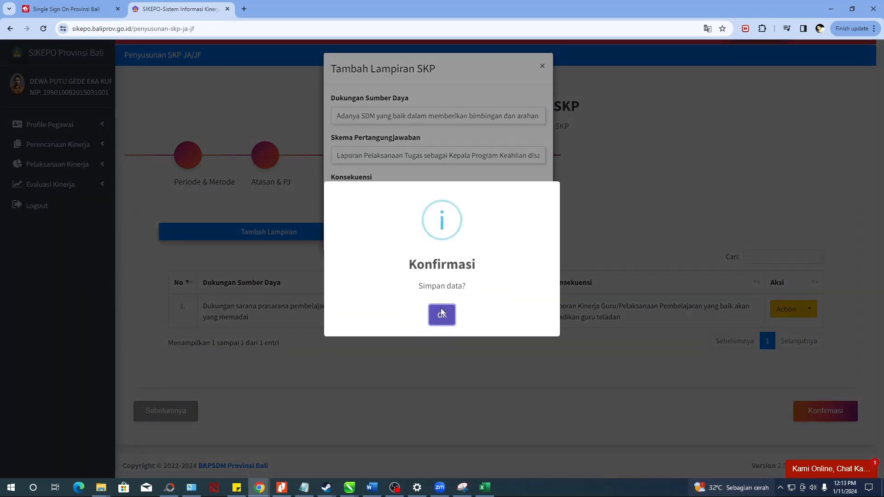
pyautogui.click(442, 314)
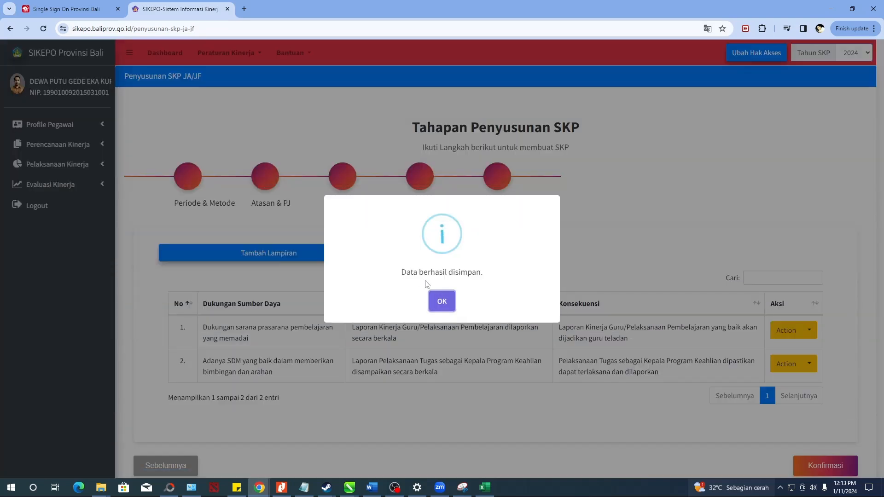
pyautogui.click(442, 300)
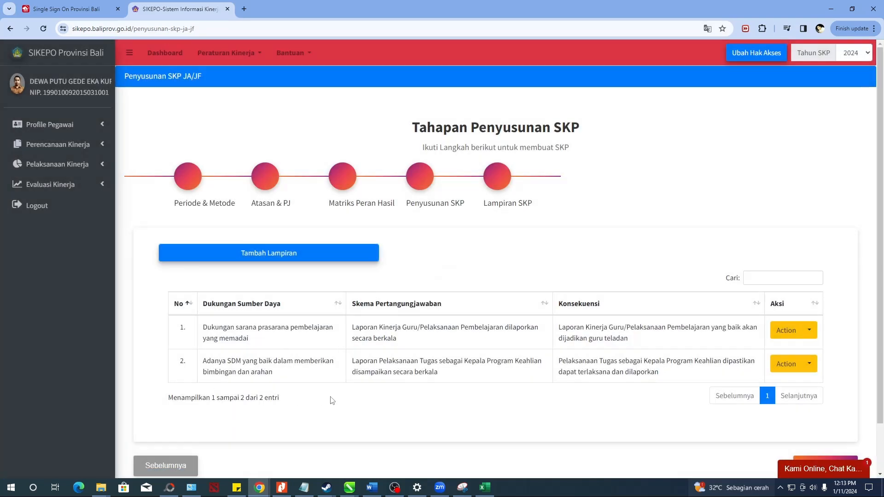
# - Go back to the Penyusunan SKP stage to recheck all work plans, location and date, and return to Lampiran SKP
pyautogui.scroll(-1, 377, 354)
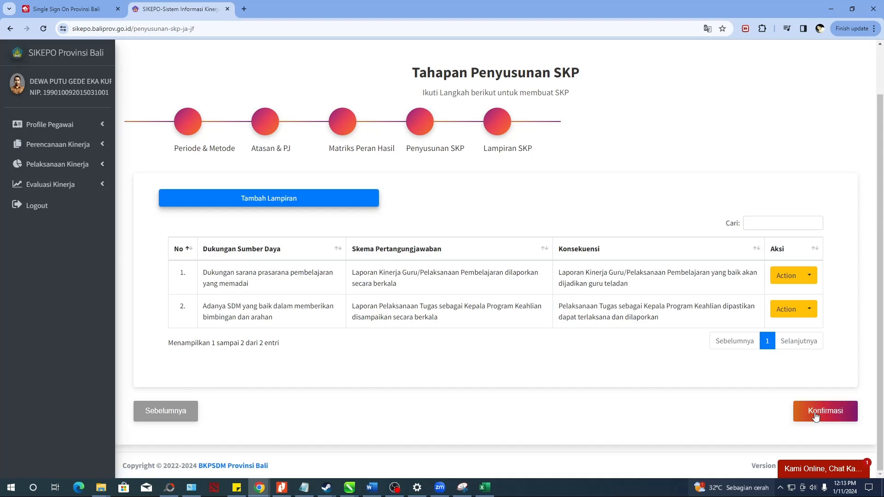
pyautogui.click(159, 414)
pyautogui.scroll(-6, 561, 290)
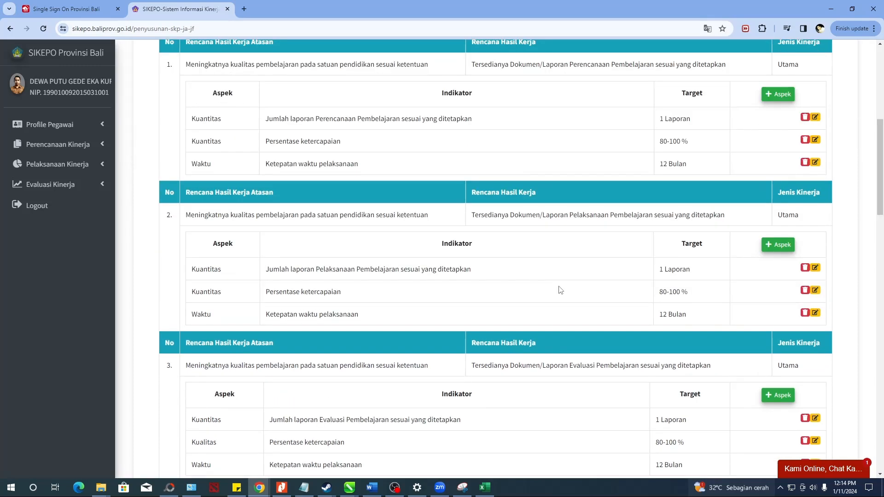
pyautogui.scroll(-20, 614, 262)
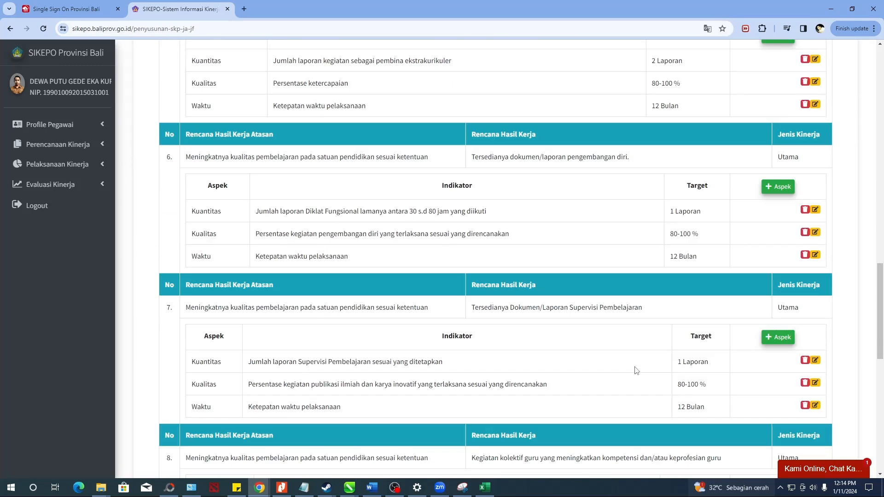
pyautogui.scroll(-5, 638, 370)
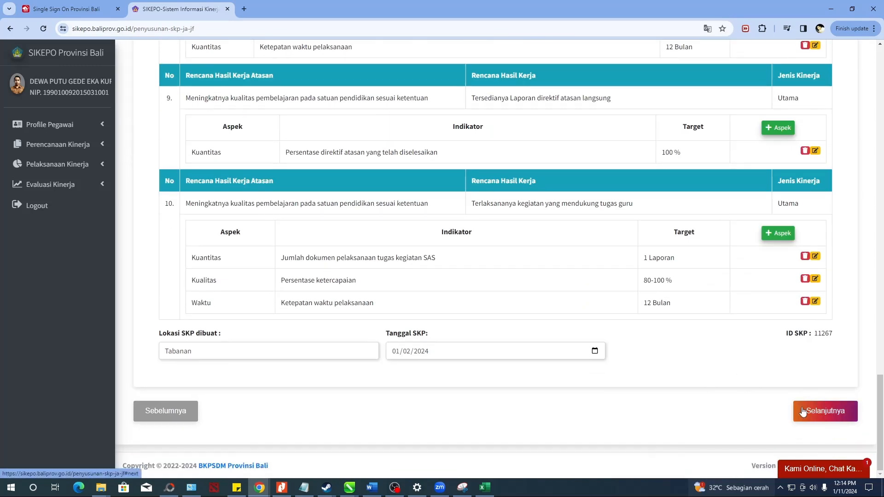
pyautogui.click(810, 411)
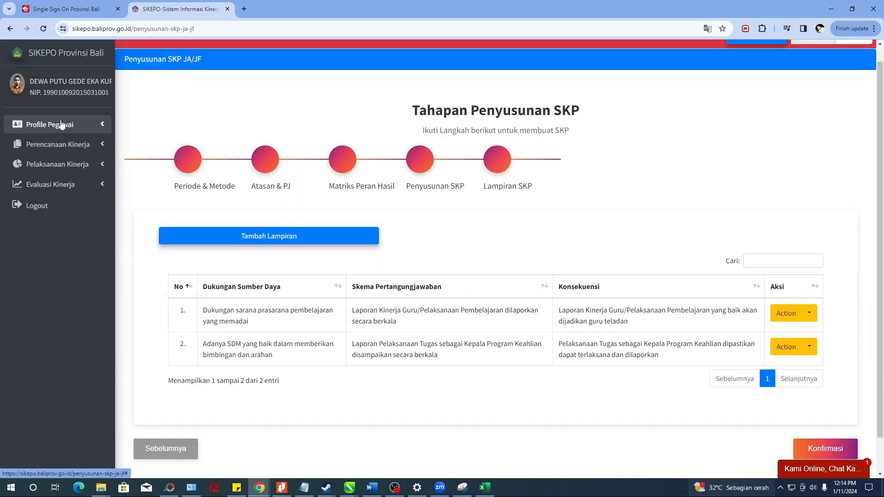
# - Check the Lampiran SKP entries and go back to Penyusunan SKP to review its work plans, location and date
pyautogui.scroll(2, 704, 108)
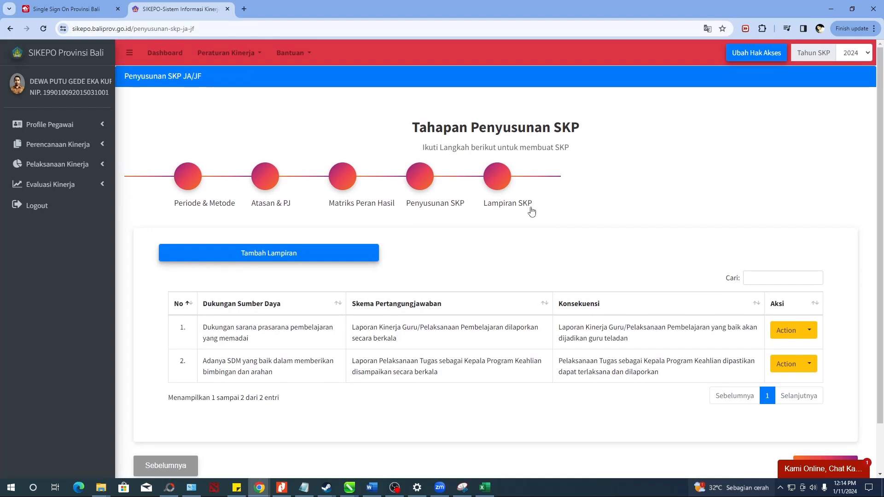
pyautogui.scroll(-2, 627, 258)
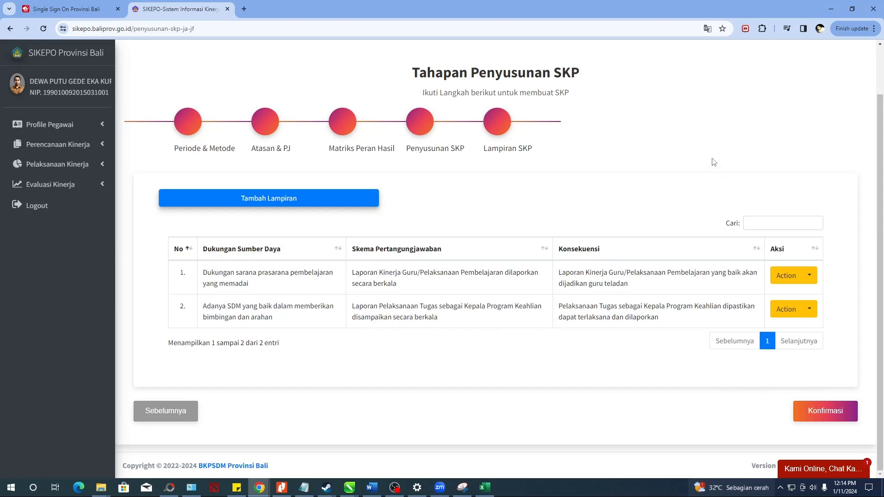
pyautogui.scroll(1, 713, 159)
pyautogui.scroll(-1, 486, 139)
pyautogui.click(176, 414)
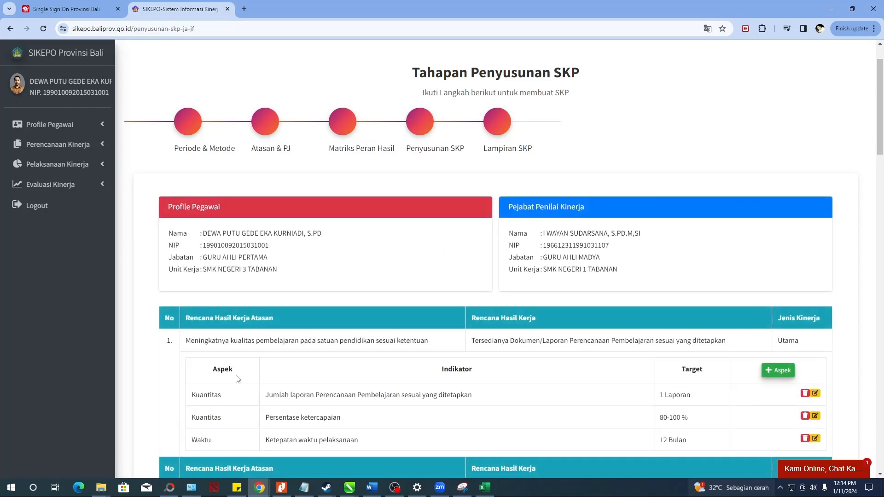
pyautogui.scroll(-20, 234, 375)
pyautogui.scroll(-5, 240, 382)
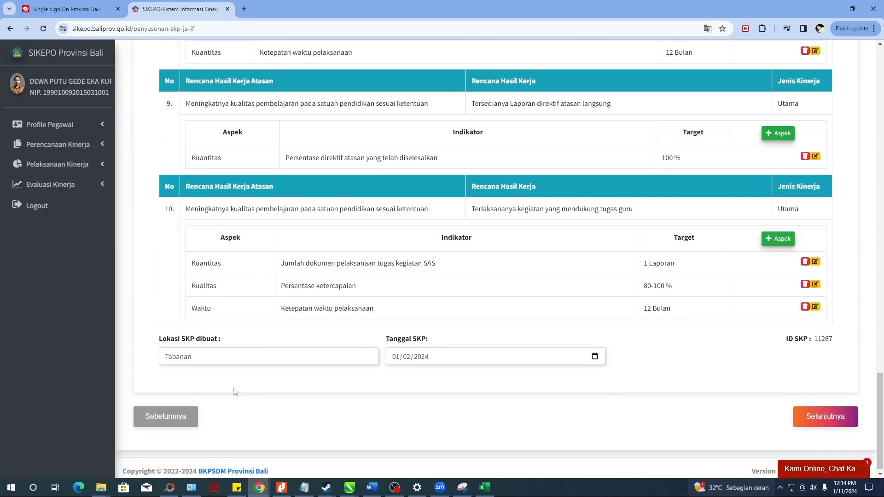
# - Go back to Periode & Metode to check the period and method, and return through Atasan & PJ to Matriks Peran Hasil
pyautogui.click(199, 402)
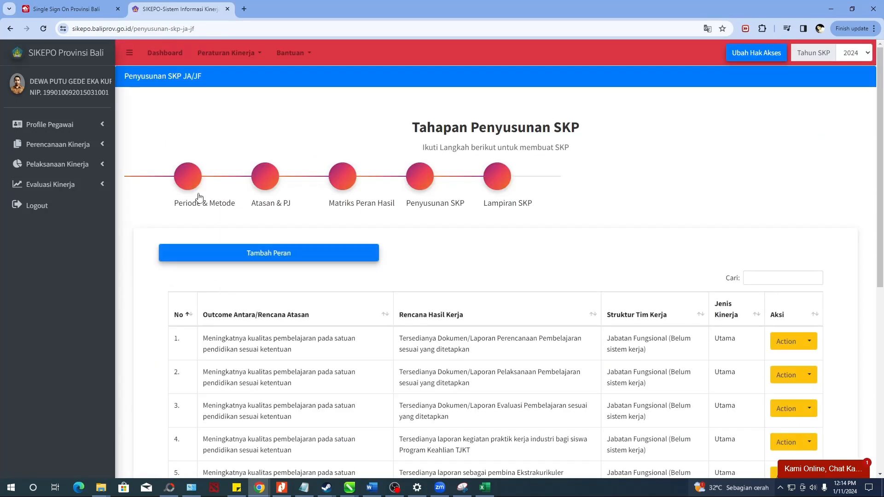
pyautogui.click(199, 180)
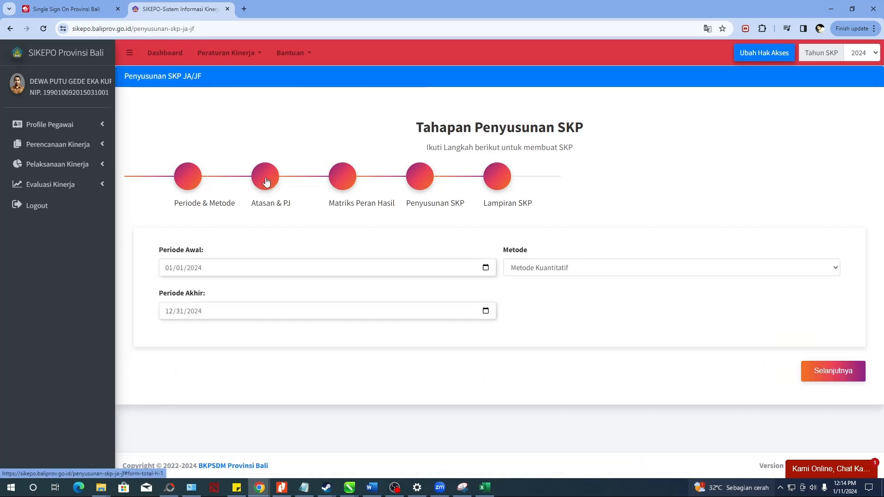
pyautogui.click(261, 184)
pyautogui.click(343, 184)
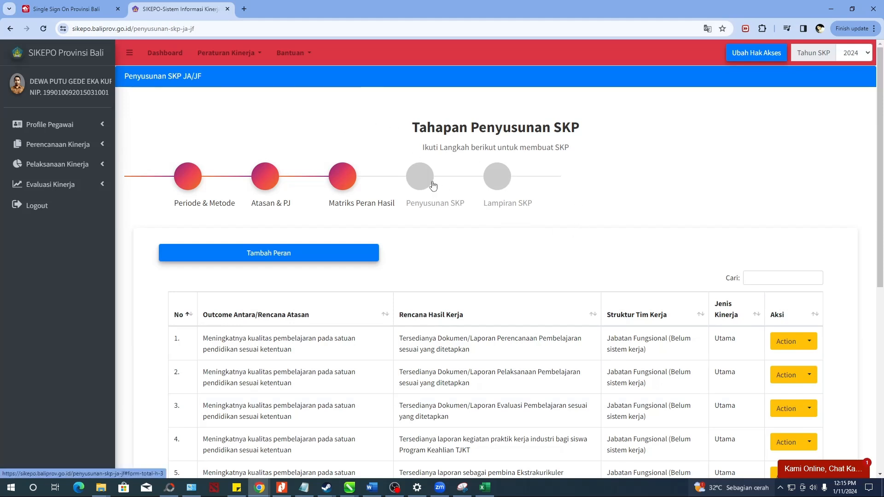
# - Review the Matriks Peran Hasil roles and the Penyusunan SKP work plans, and proceed to Lampiran SKP
pyautogui.scroll(-7, 387, 193)
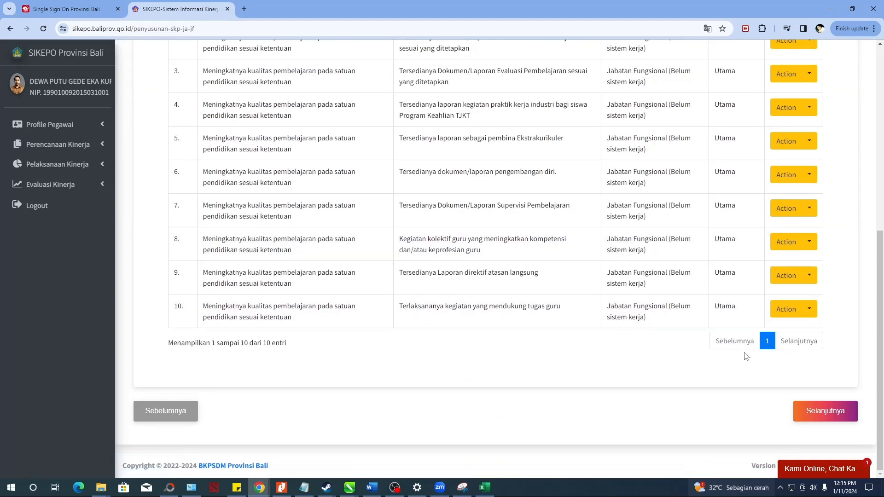
pyautogui.click(795, 406)
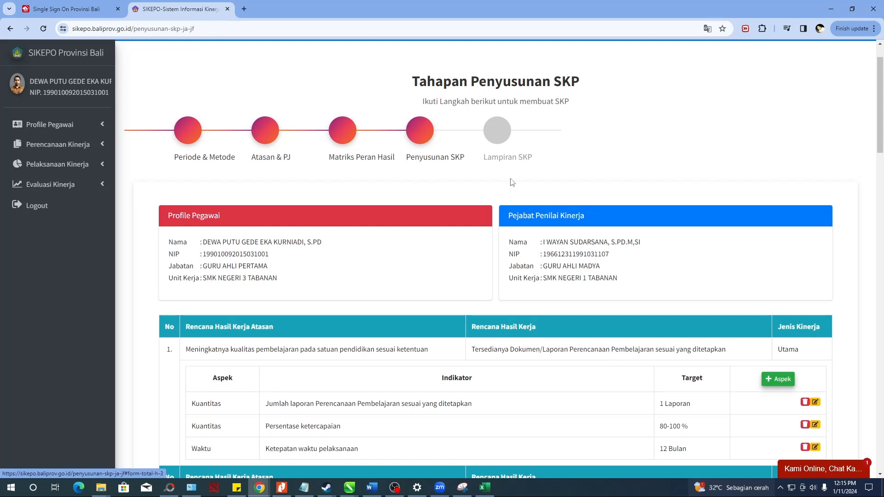
pyautogui.scroll(-18, 751, 313)
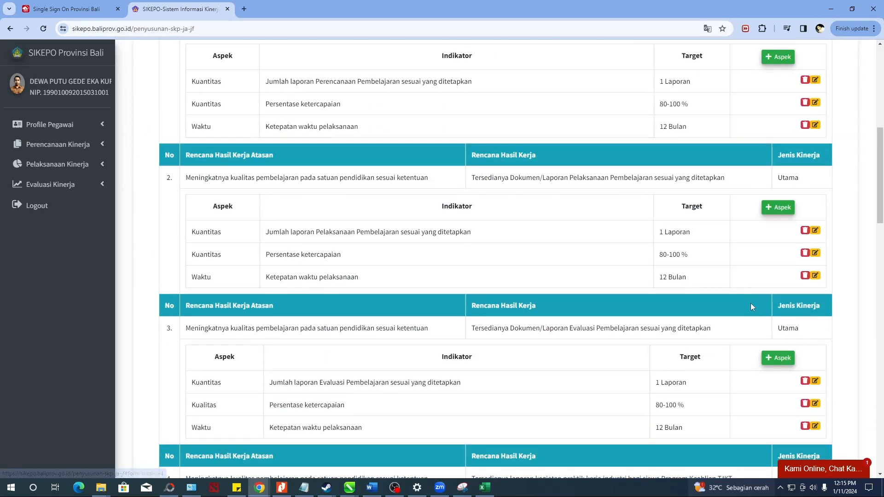
pyautogui.scroll(-12, 766, 399)
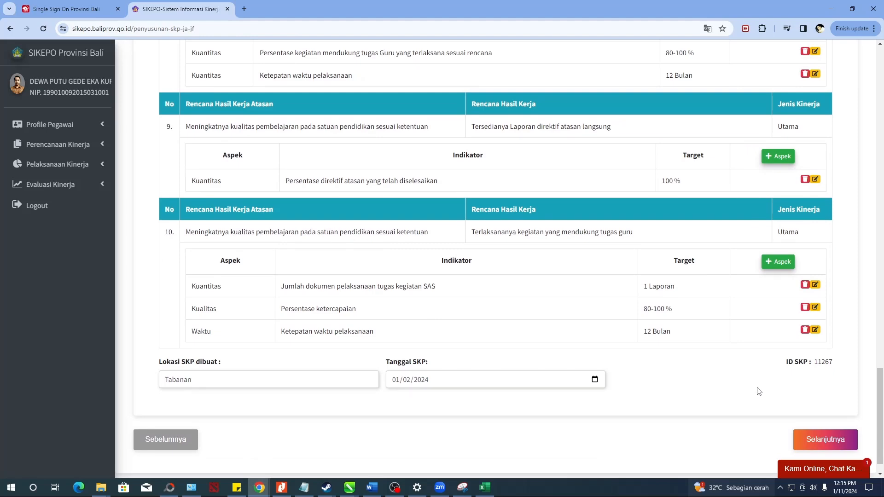
pyautogui.click(825, 440)
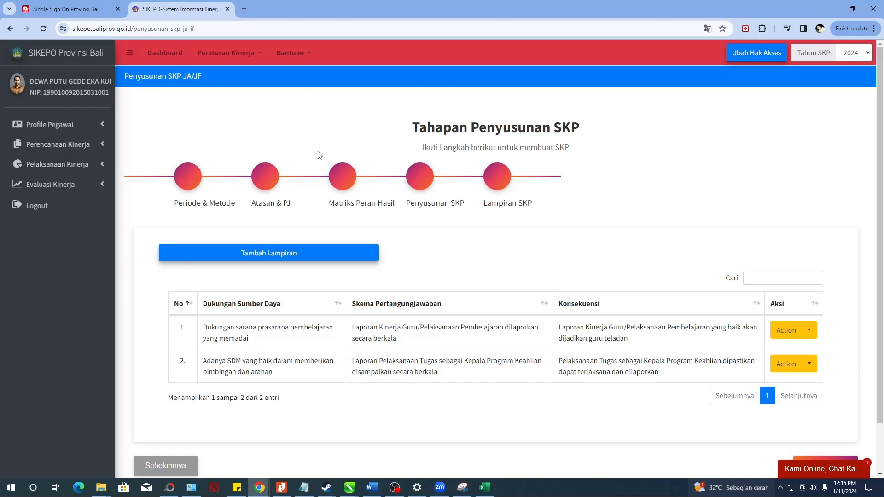
# - Expand the Pelaksanaan Kinerja section to show its pages, including Rencana Aksi
pyautogui.click(69, 165)
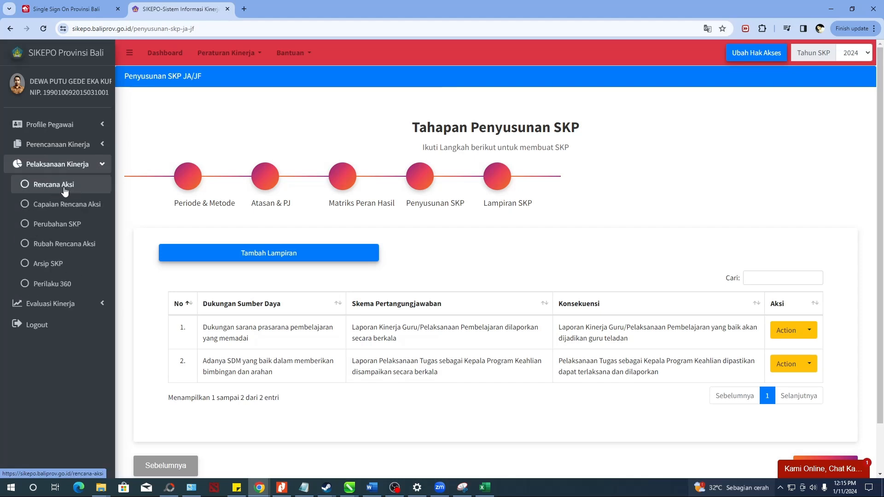